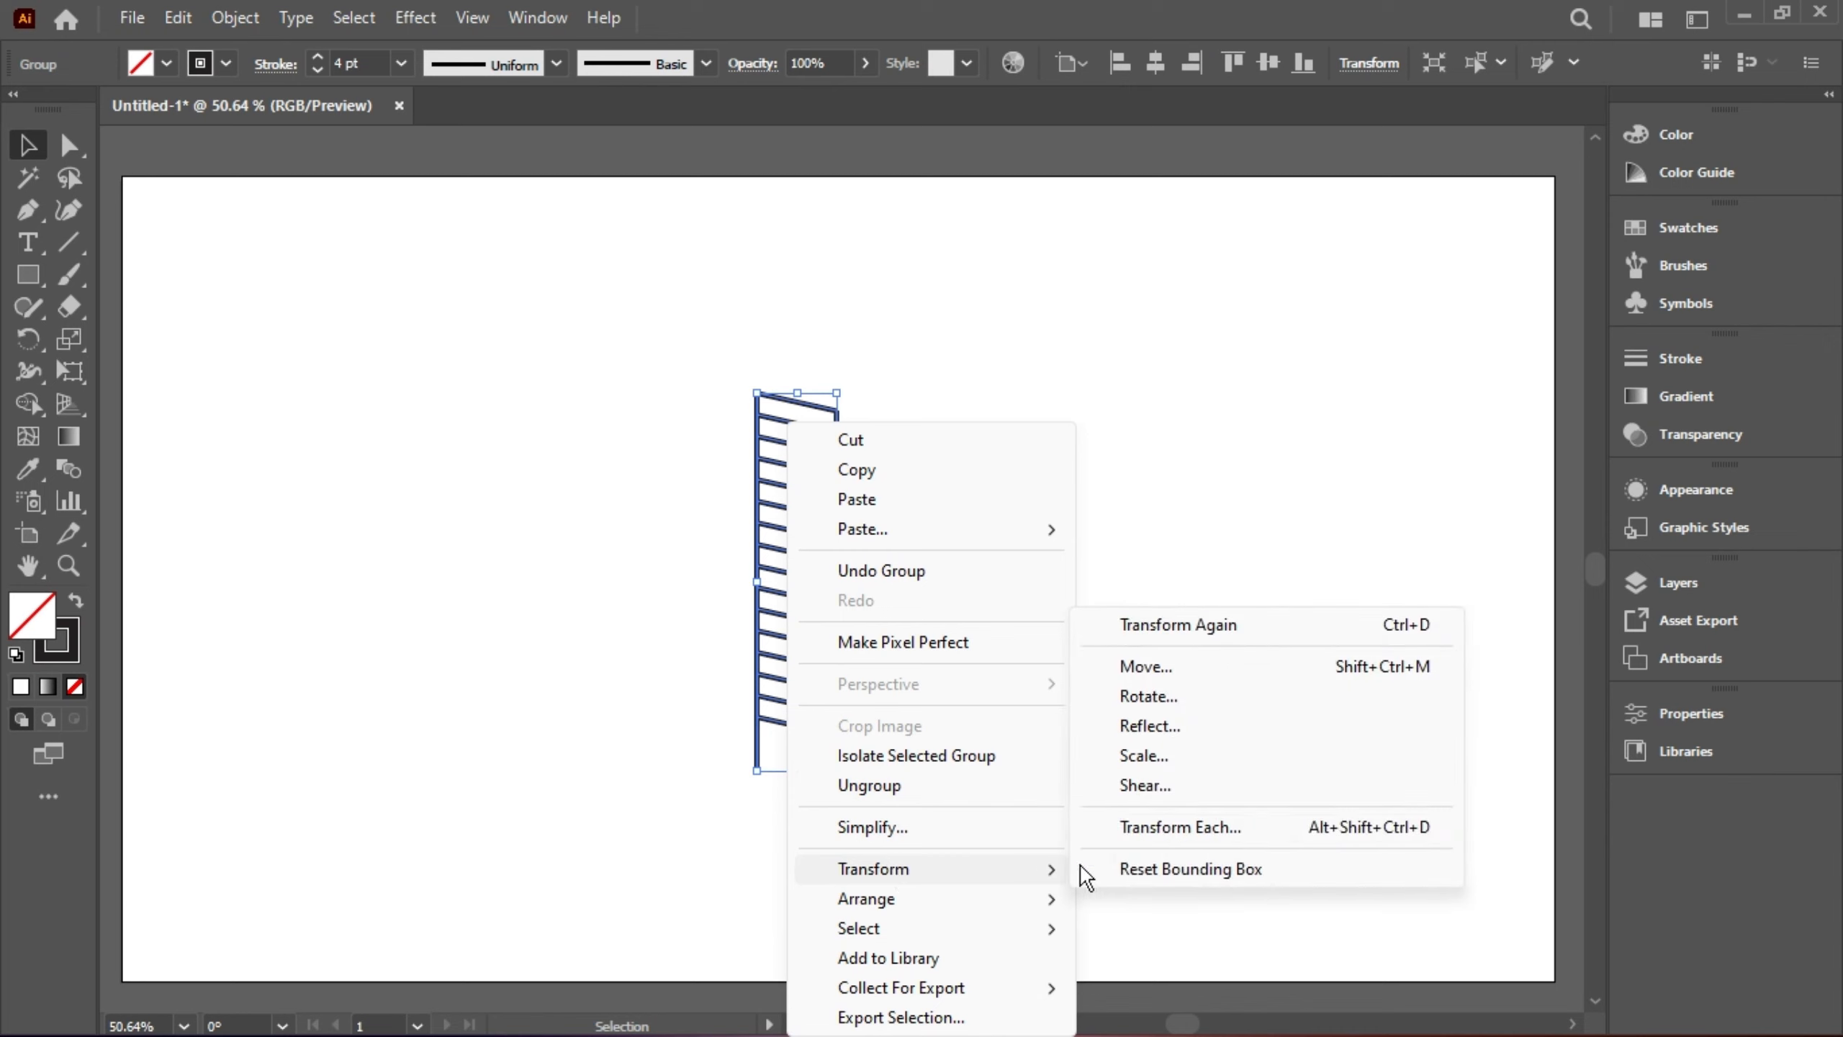
Step: Reflect a copy of the striped facade across the vertical axis and fit it as a narrower side face along its left edge
click(1154, 726)
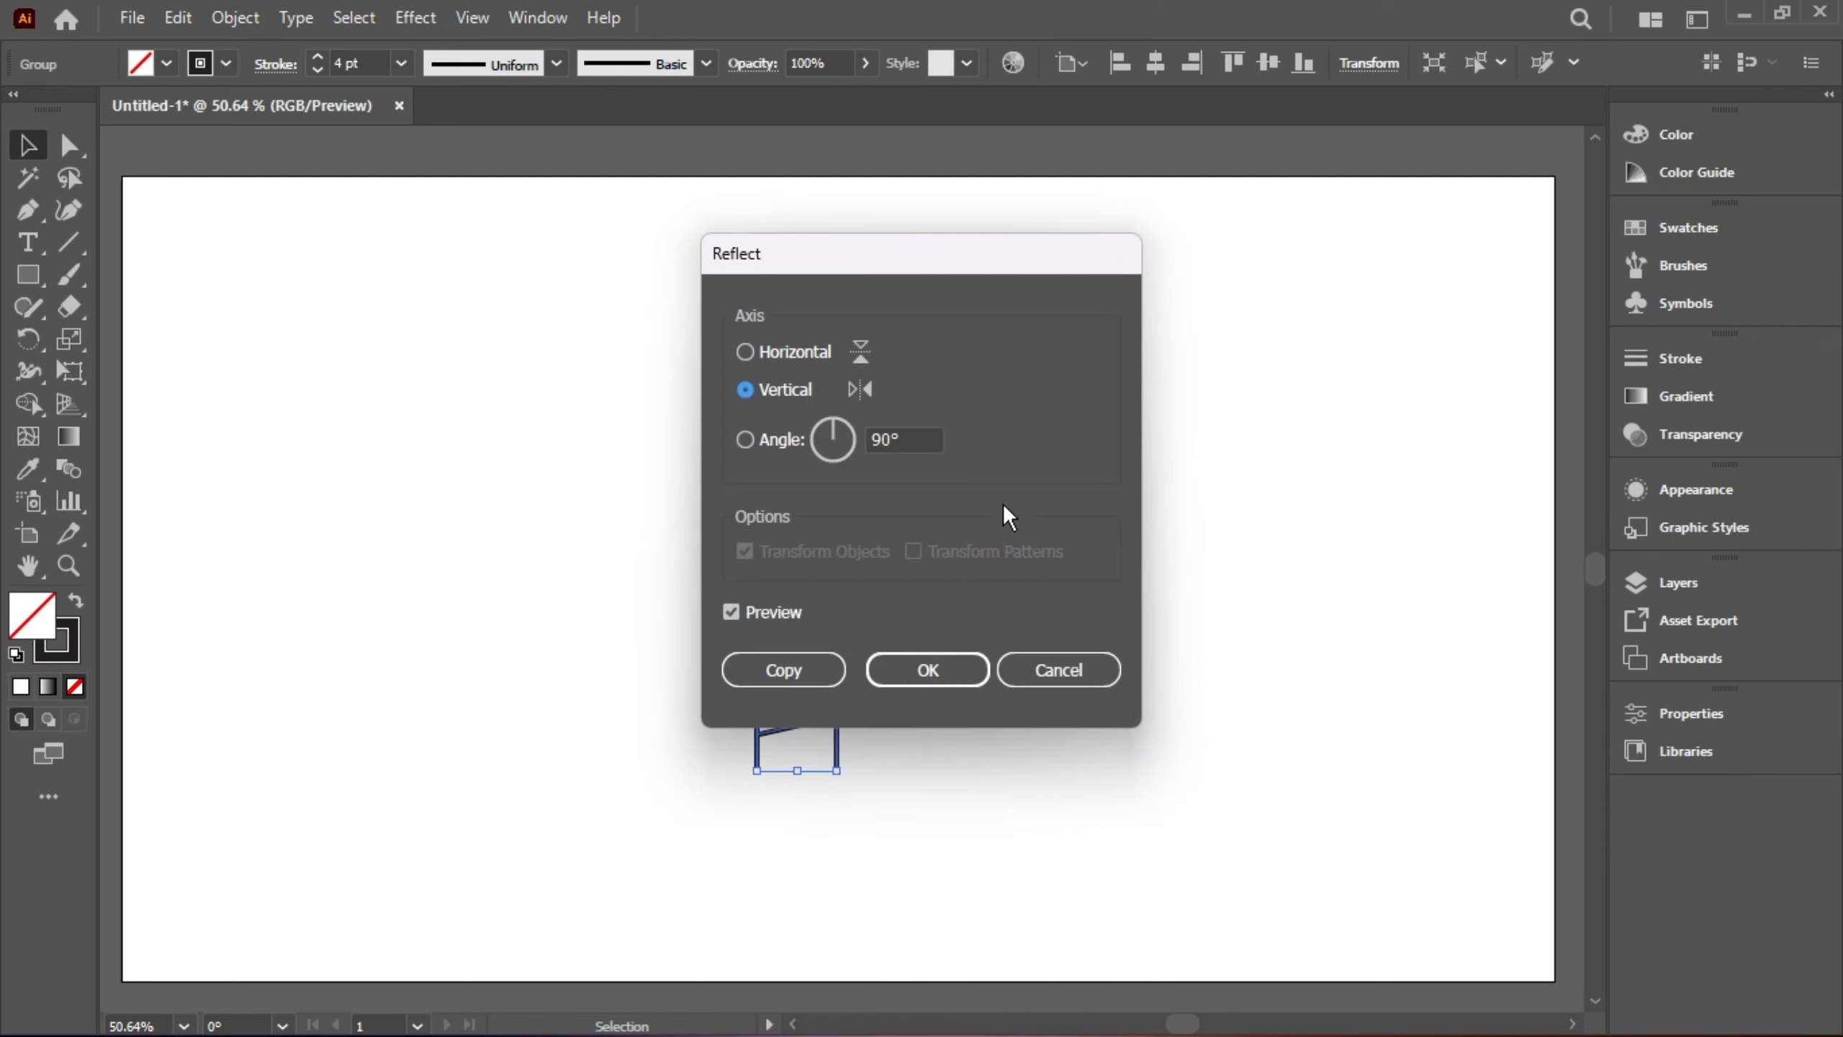
click(790, 670)
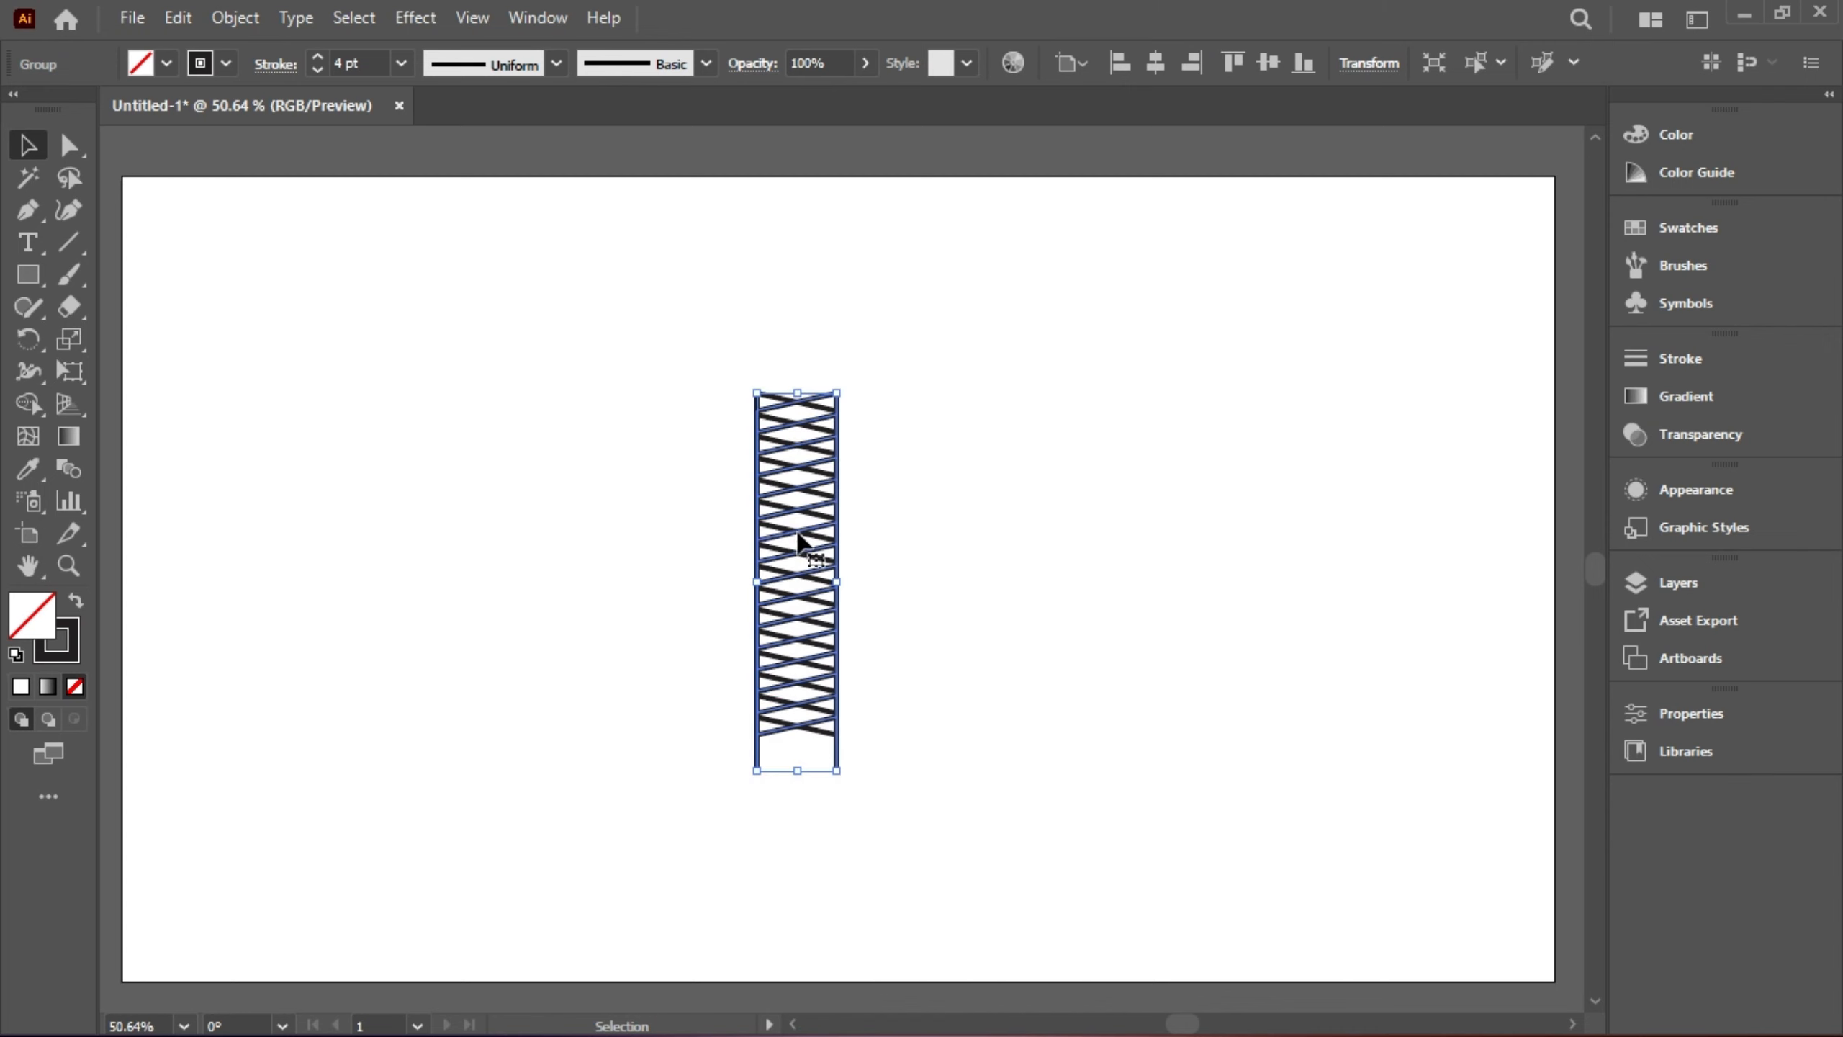
drag(806, 541, 731, 593)
click(601, 538)
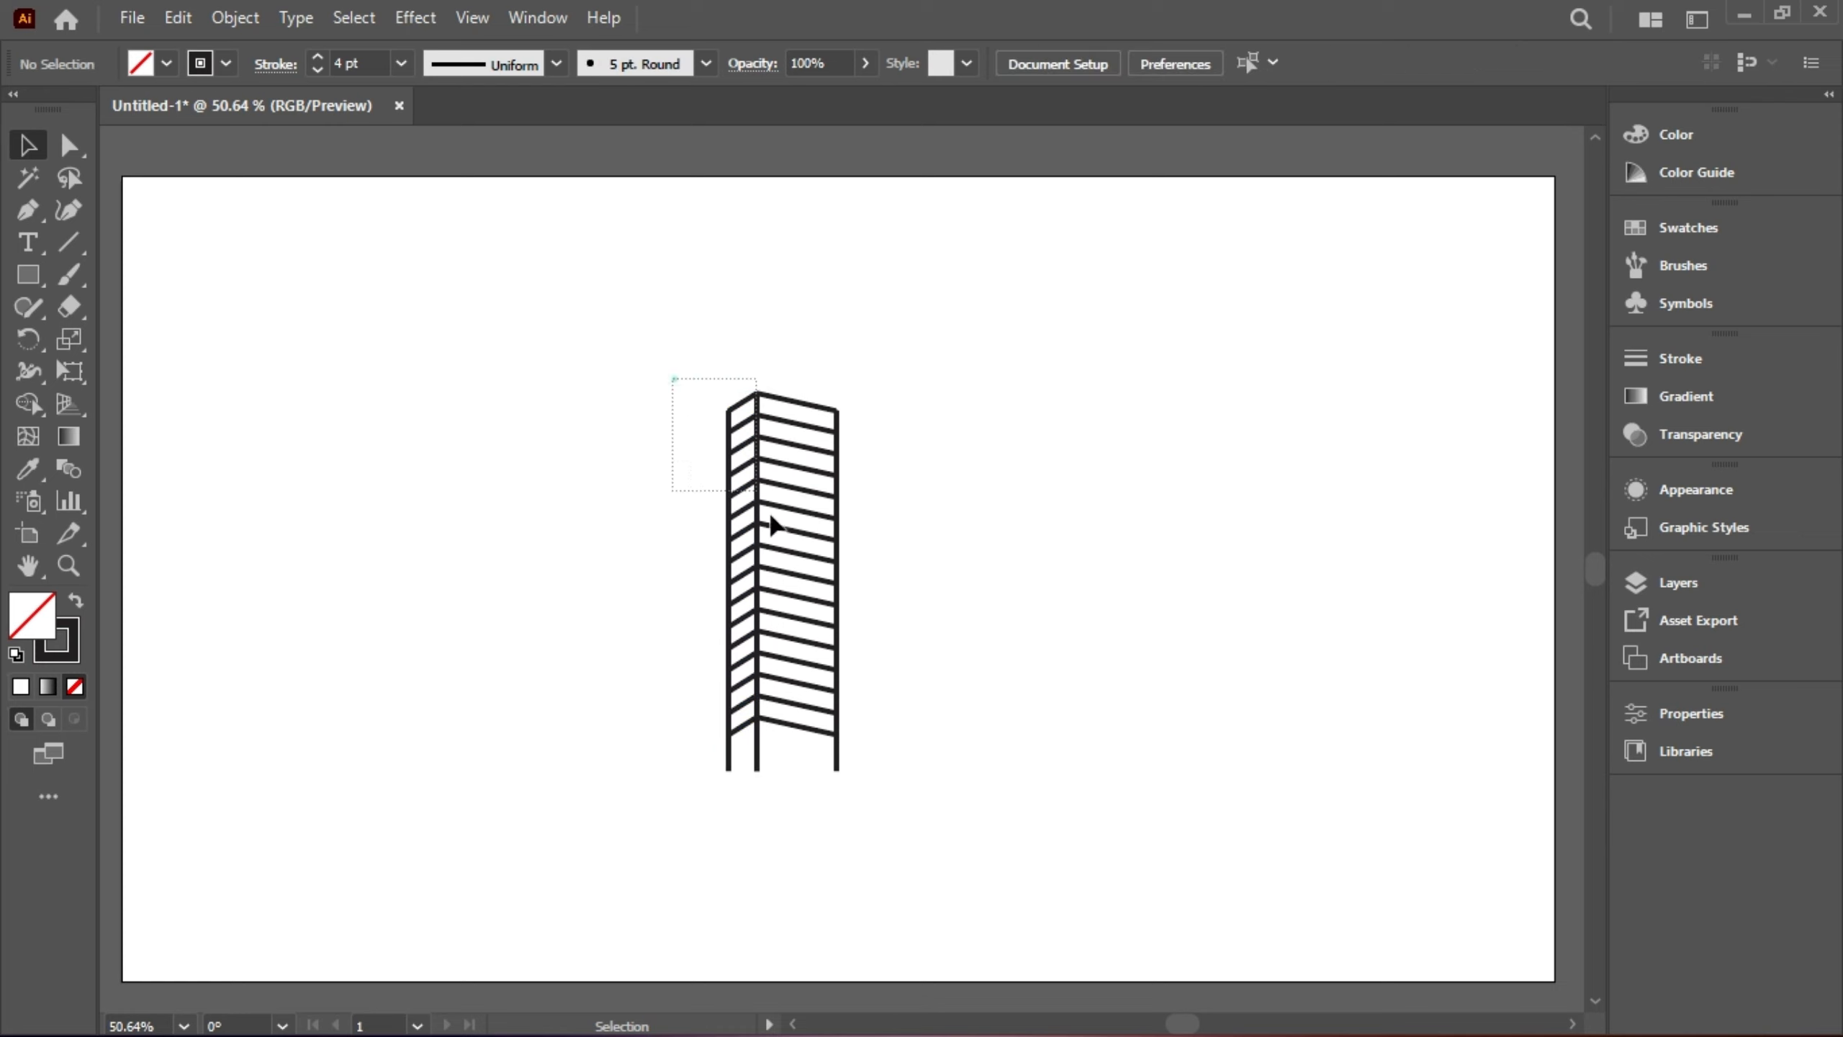
Step: Move the two-faced building up on the artboard and group its faces
drag(773, 525, 885, 790)
drag(771, 612, 790, 466)
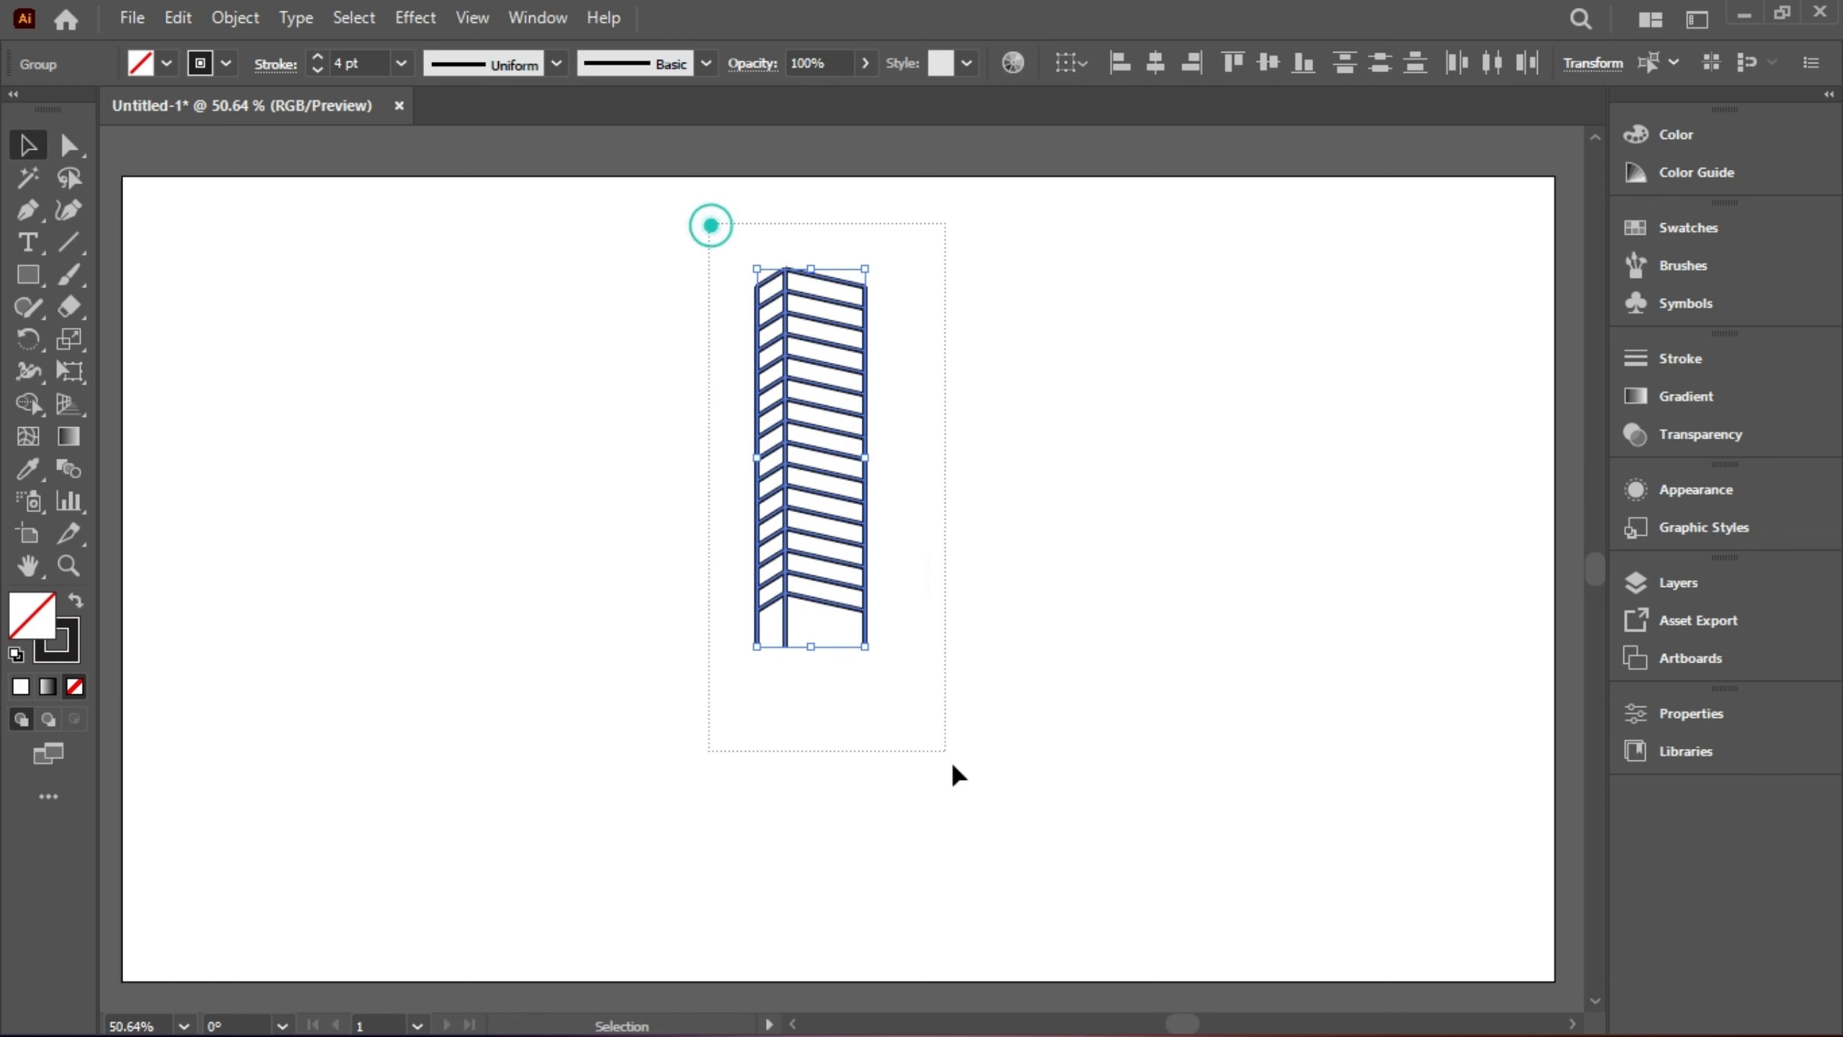
drag(953, 765, 952, 766)
right_click(785, 434)
click(913, 775)
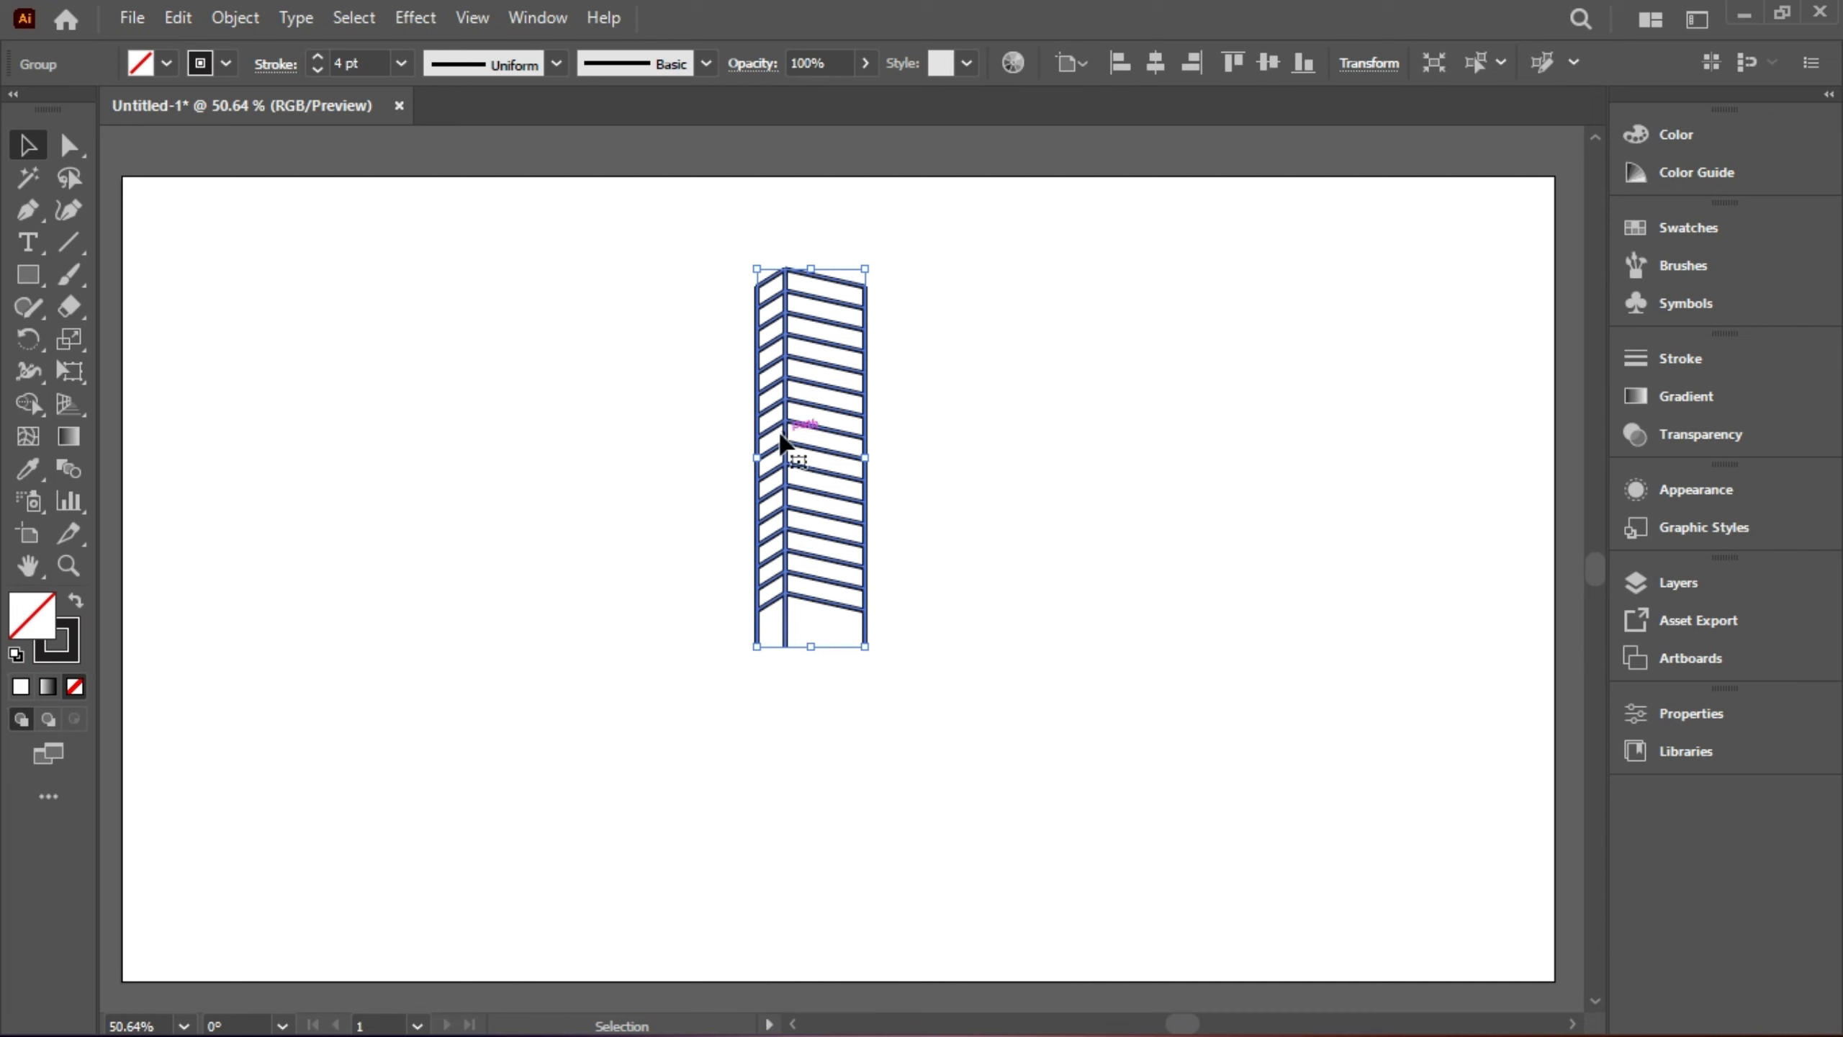
Step: Place lower copies of the tower on both sides and remove the centre tower's lines overlapping the right tower with the Shape Builder Tool
drag(790, 444, 678, 541)
drag(805, 206, 916, 725)
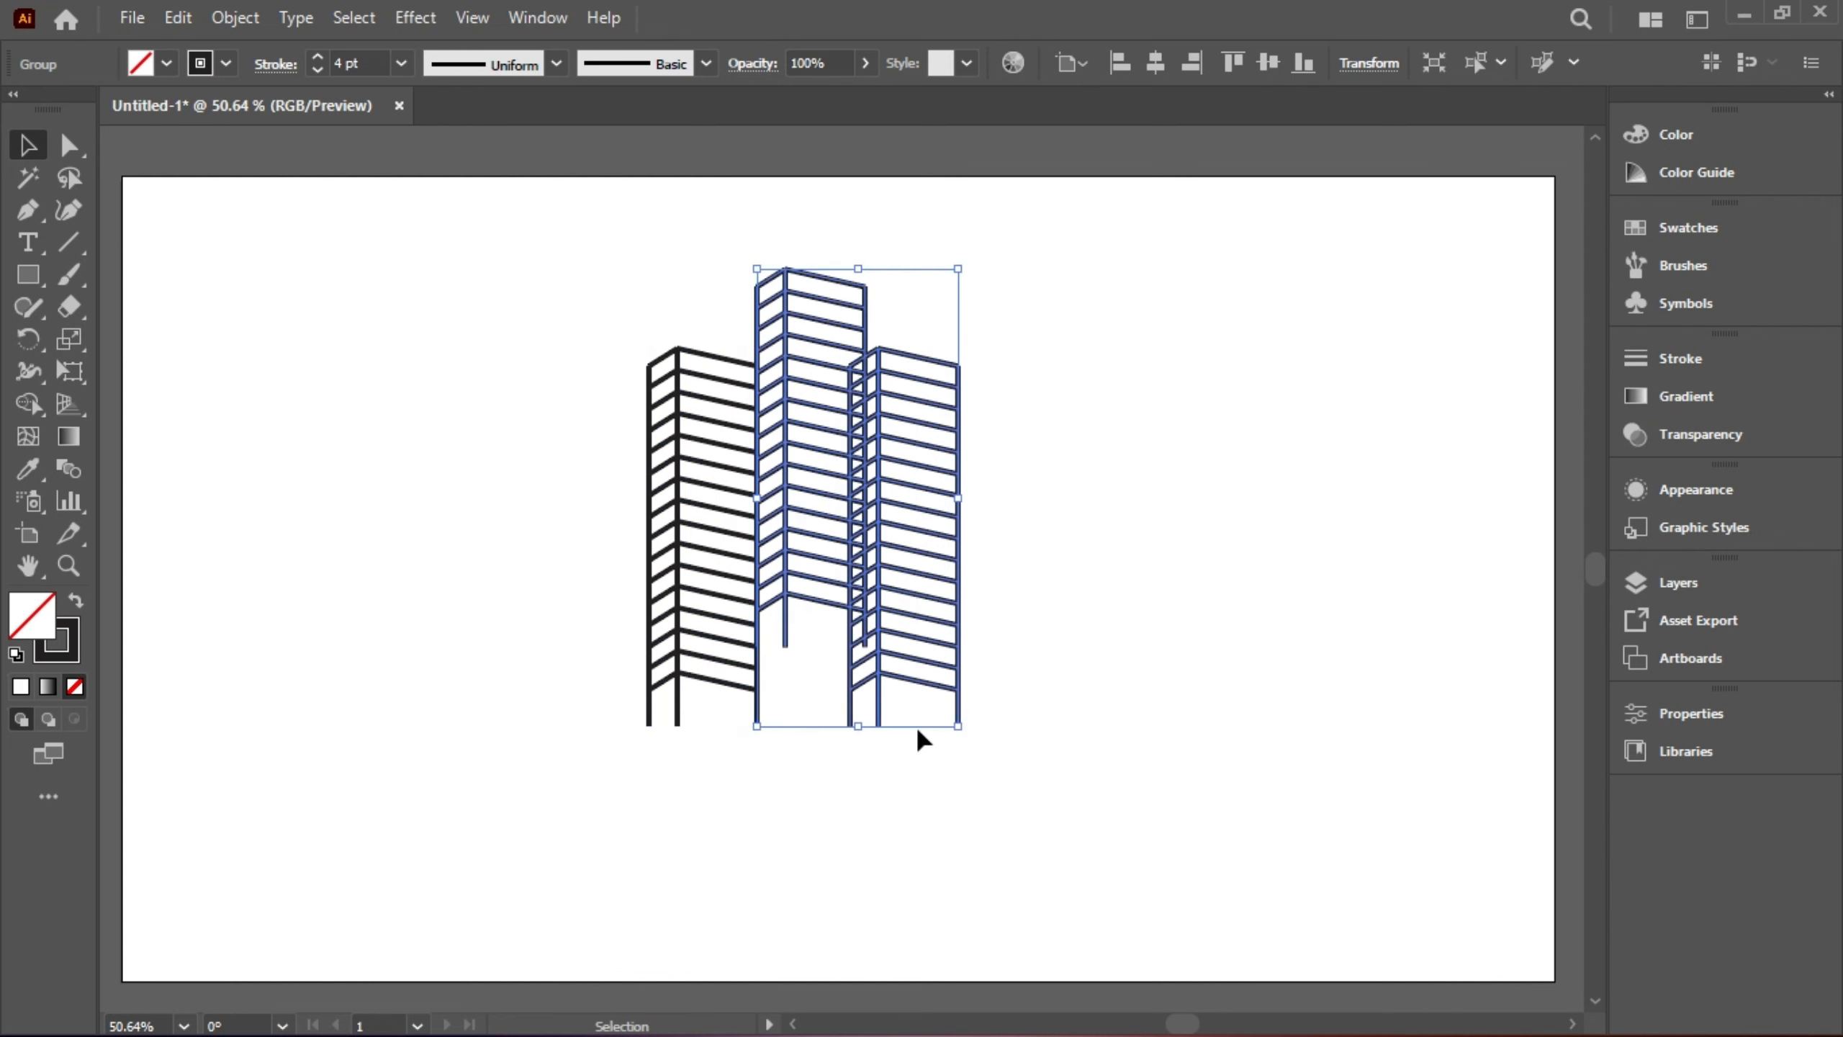
drag(27, 404, 76, 413)
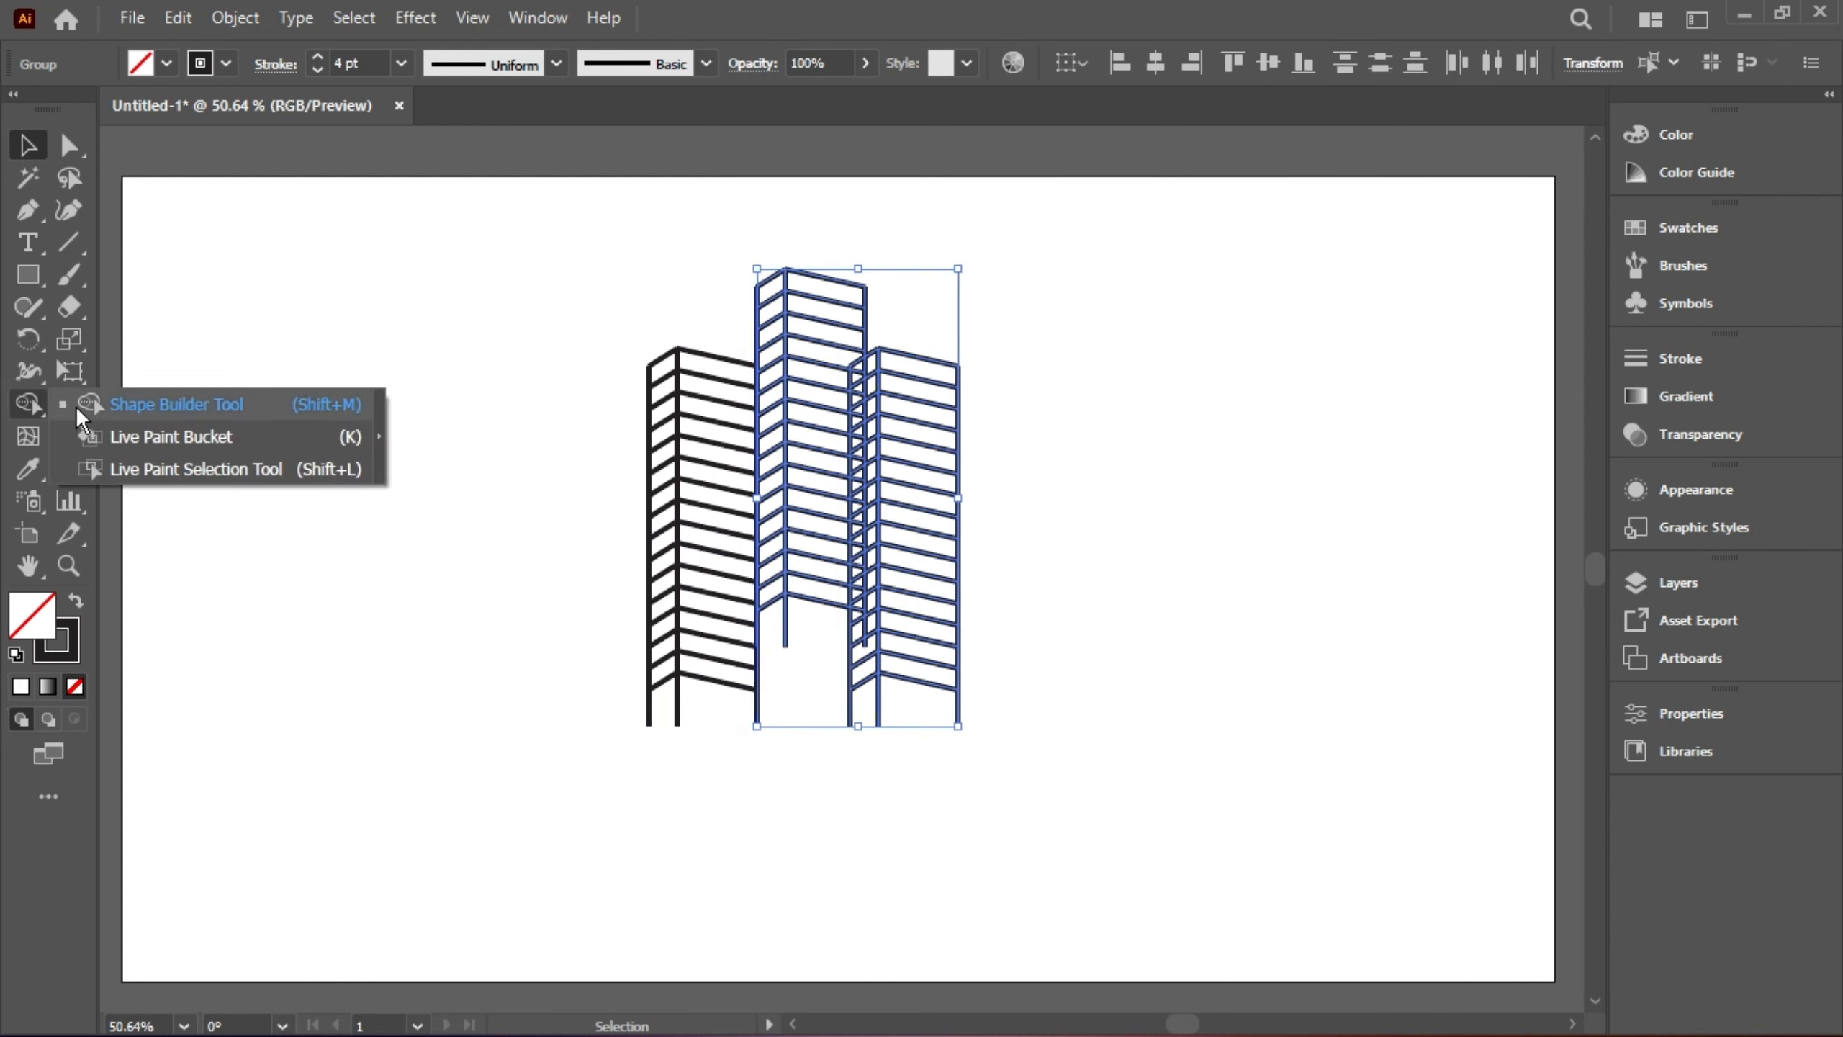
click(144, 405)
scroll(868, 381, up, 6)
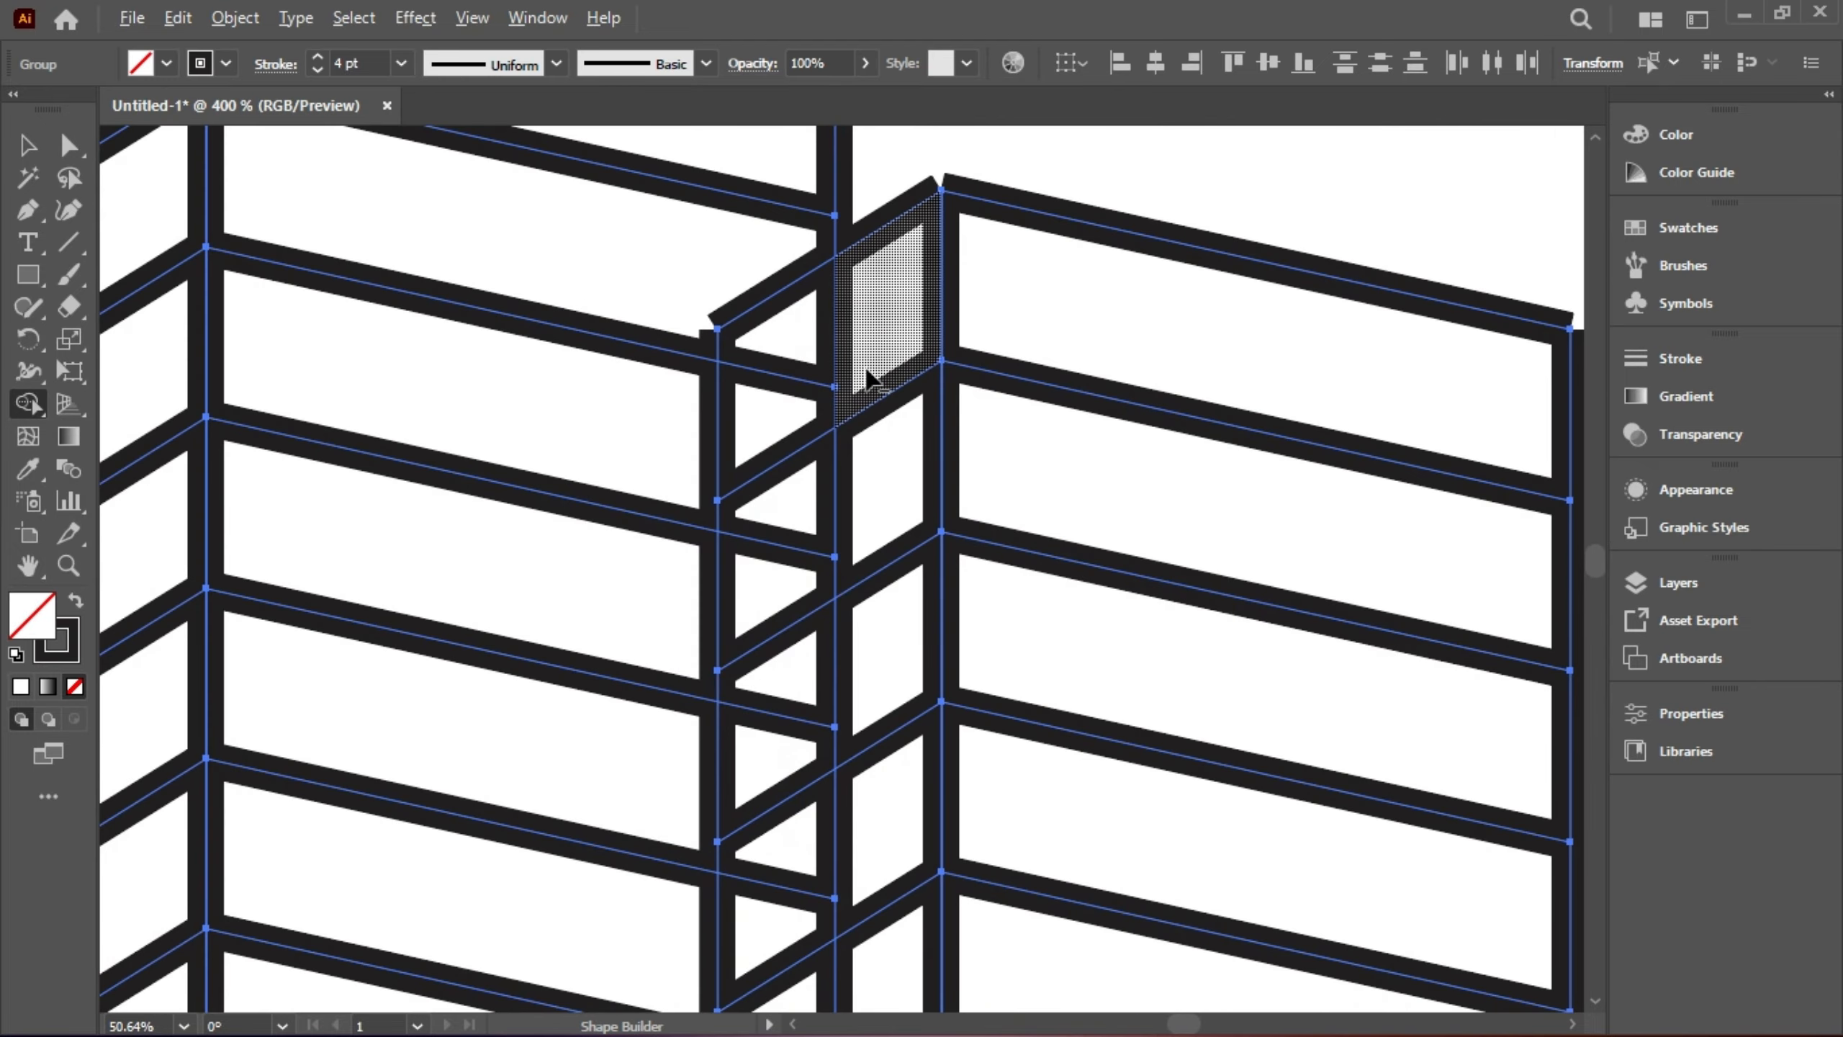
scroll(809, 414, down, 5)
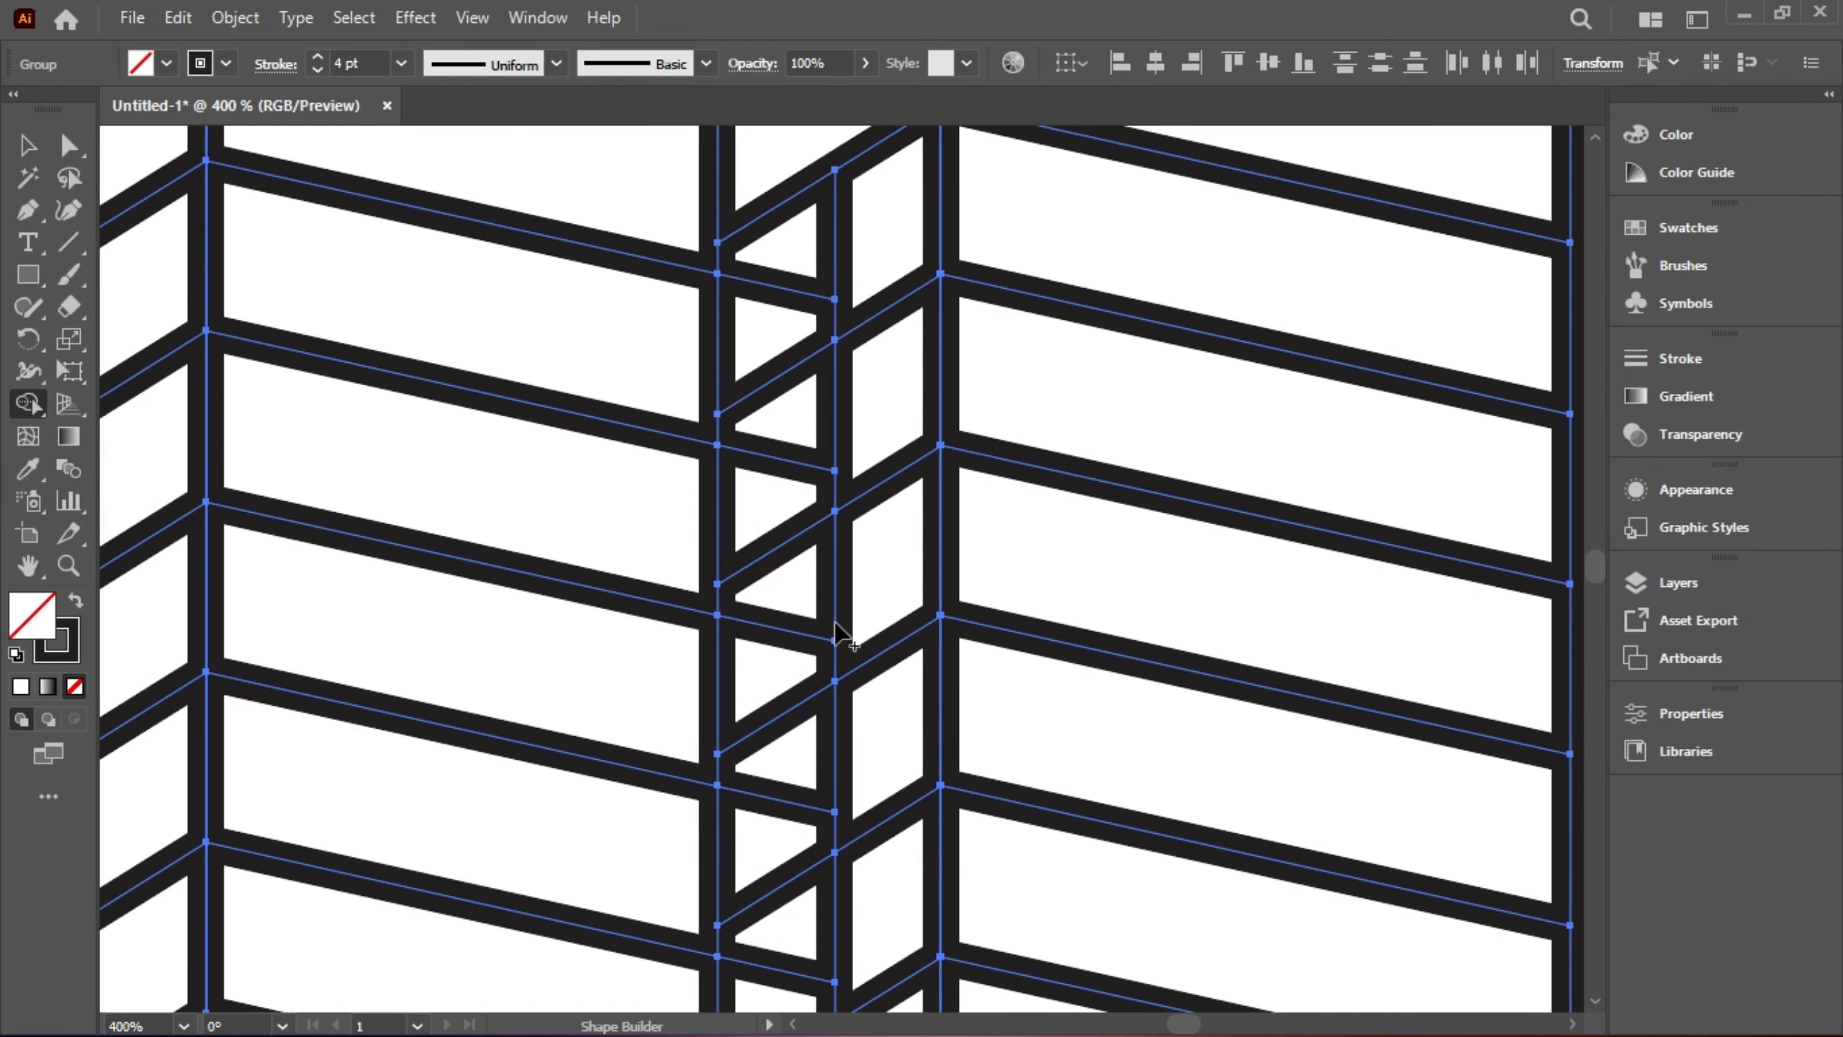
scroll(809, 414, down, 2)
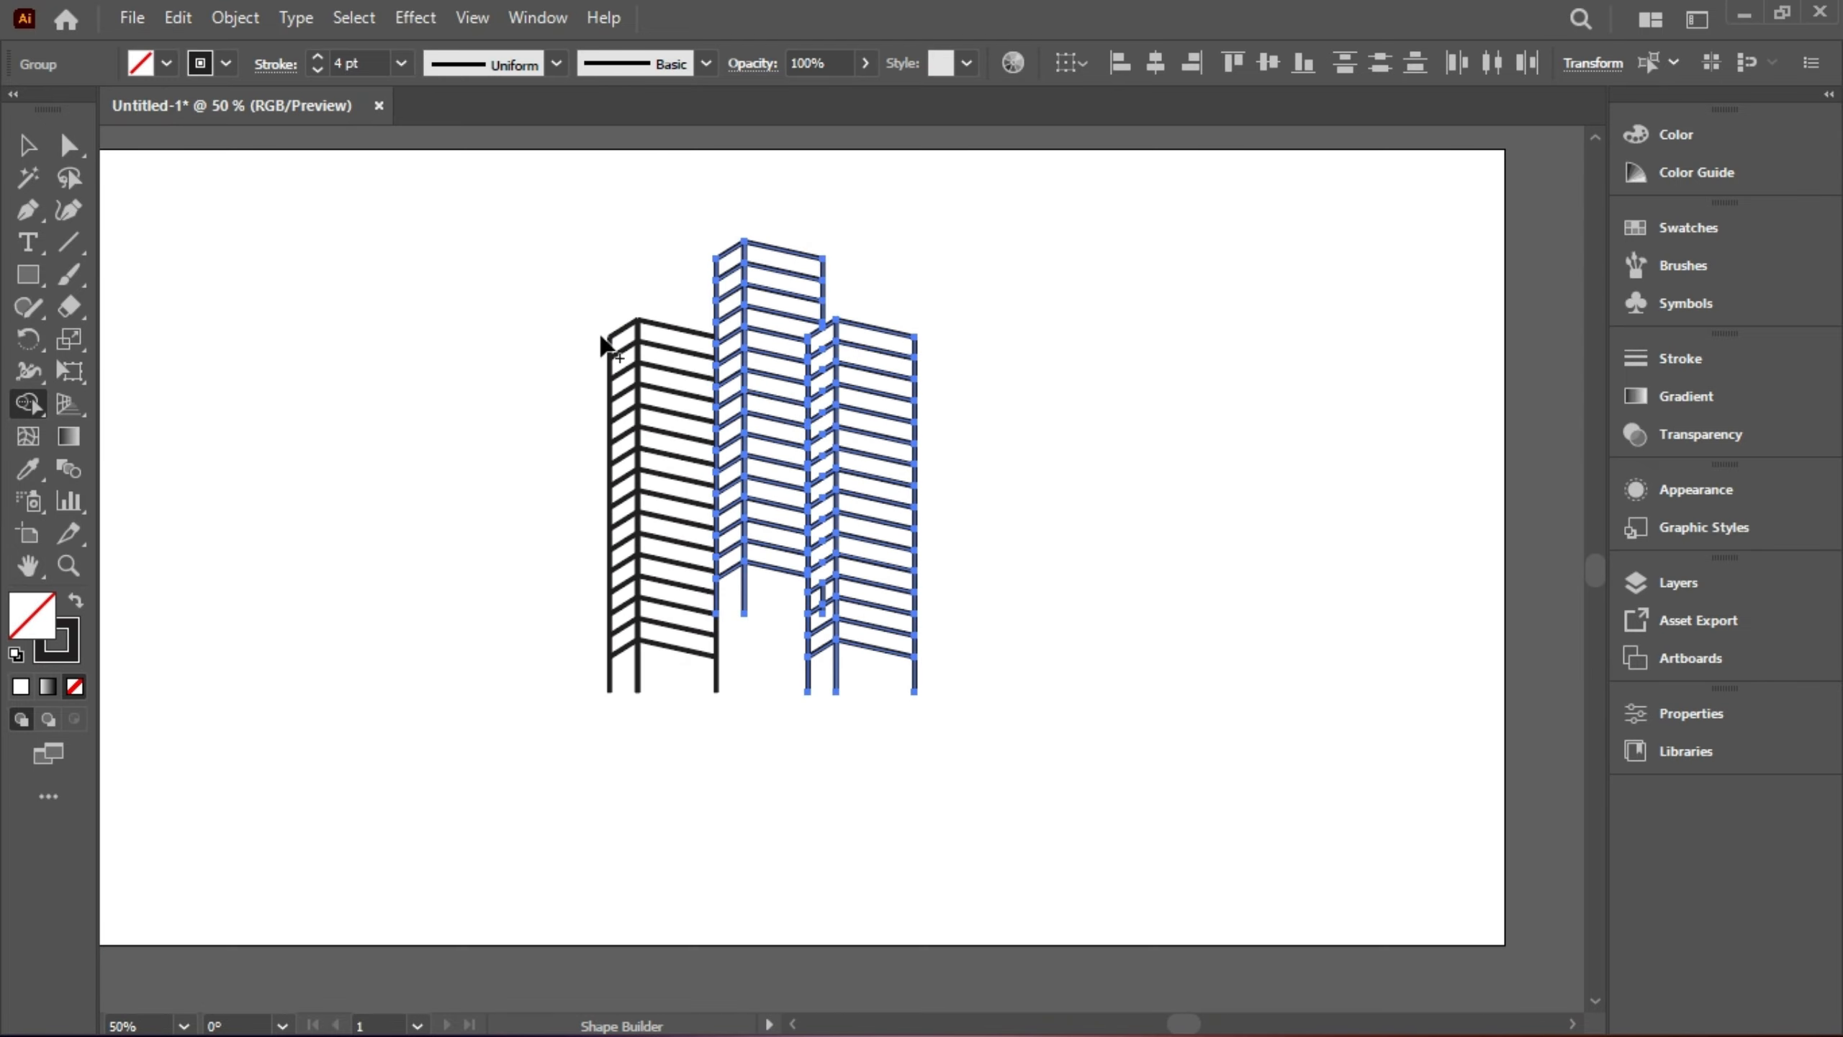
click(30, 152)
scroll(422, 295, down, 1)
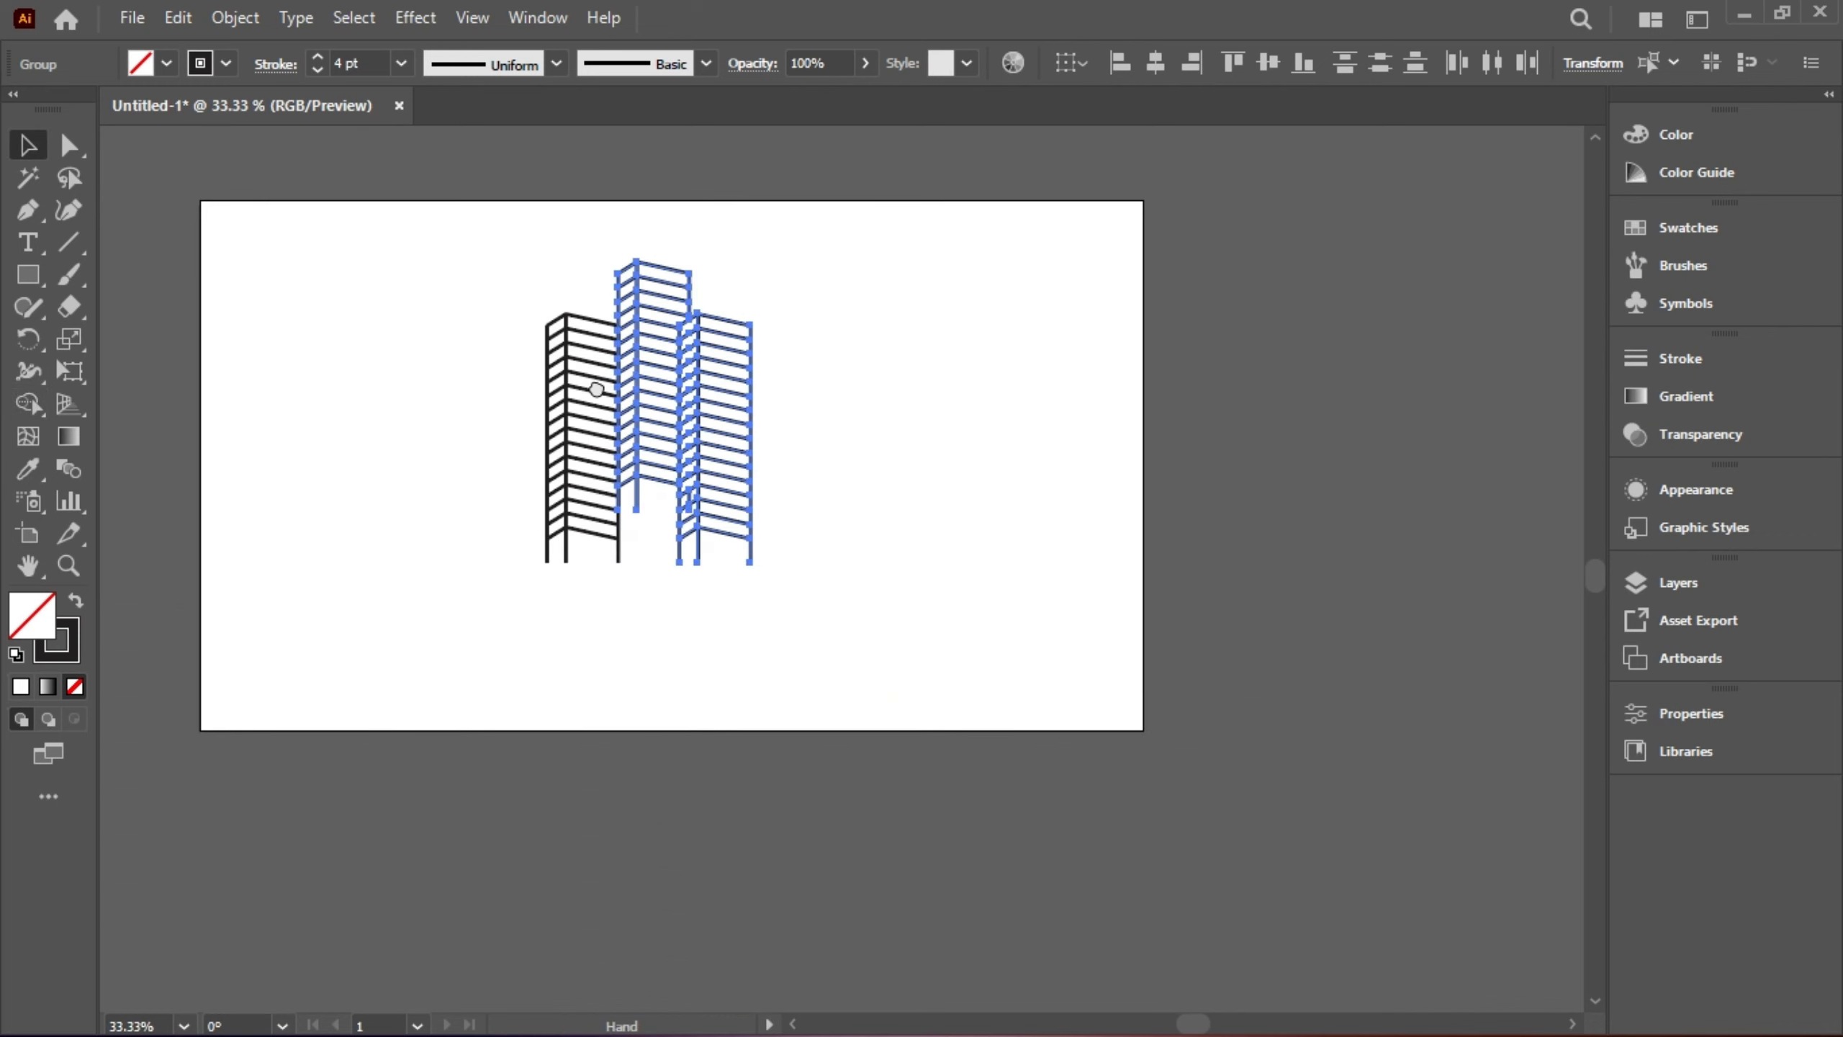
drag(596, 385, 755, 506)
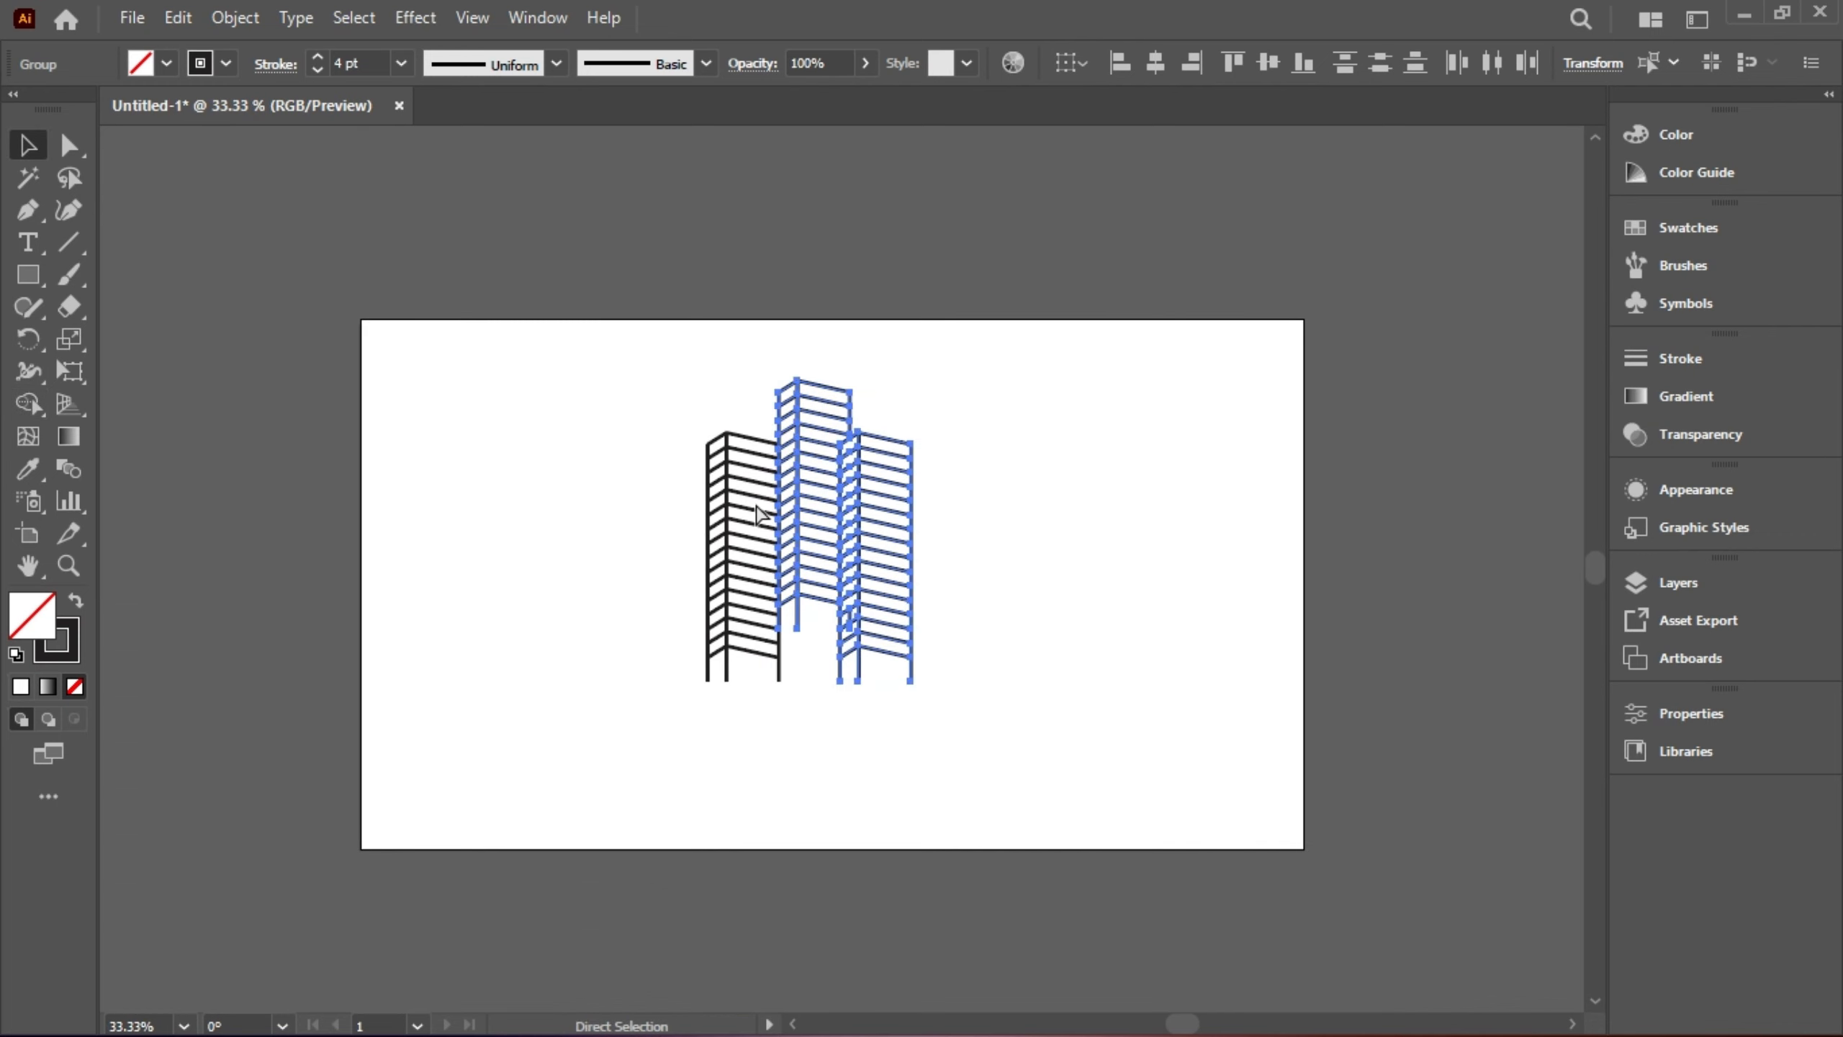
key(ctrl+0)
click(406, 416)
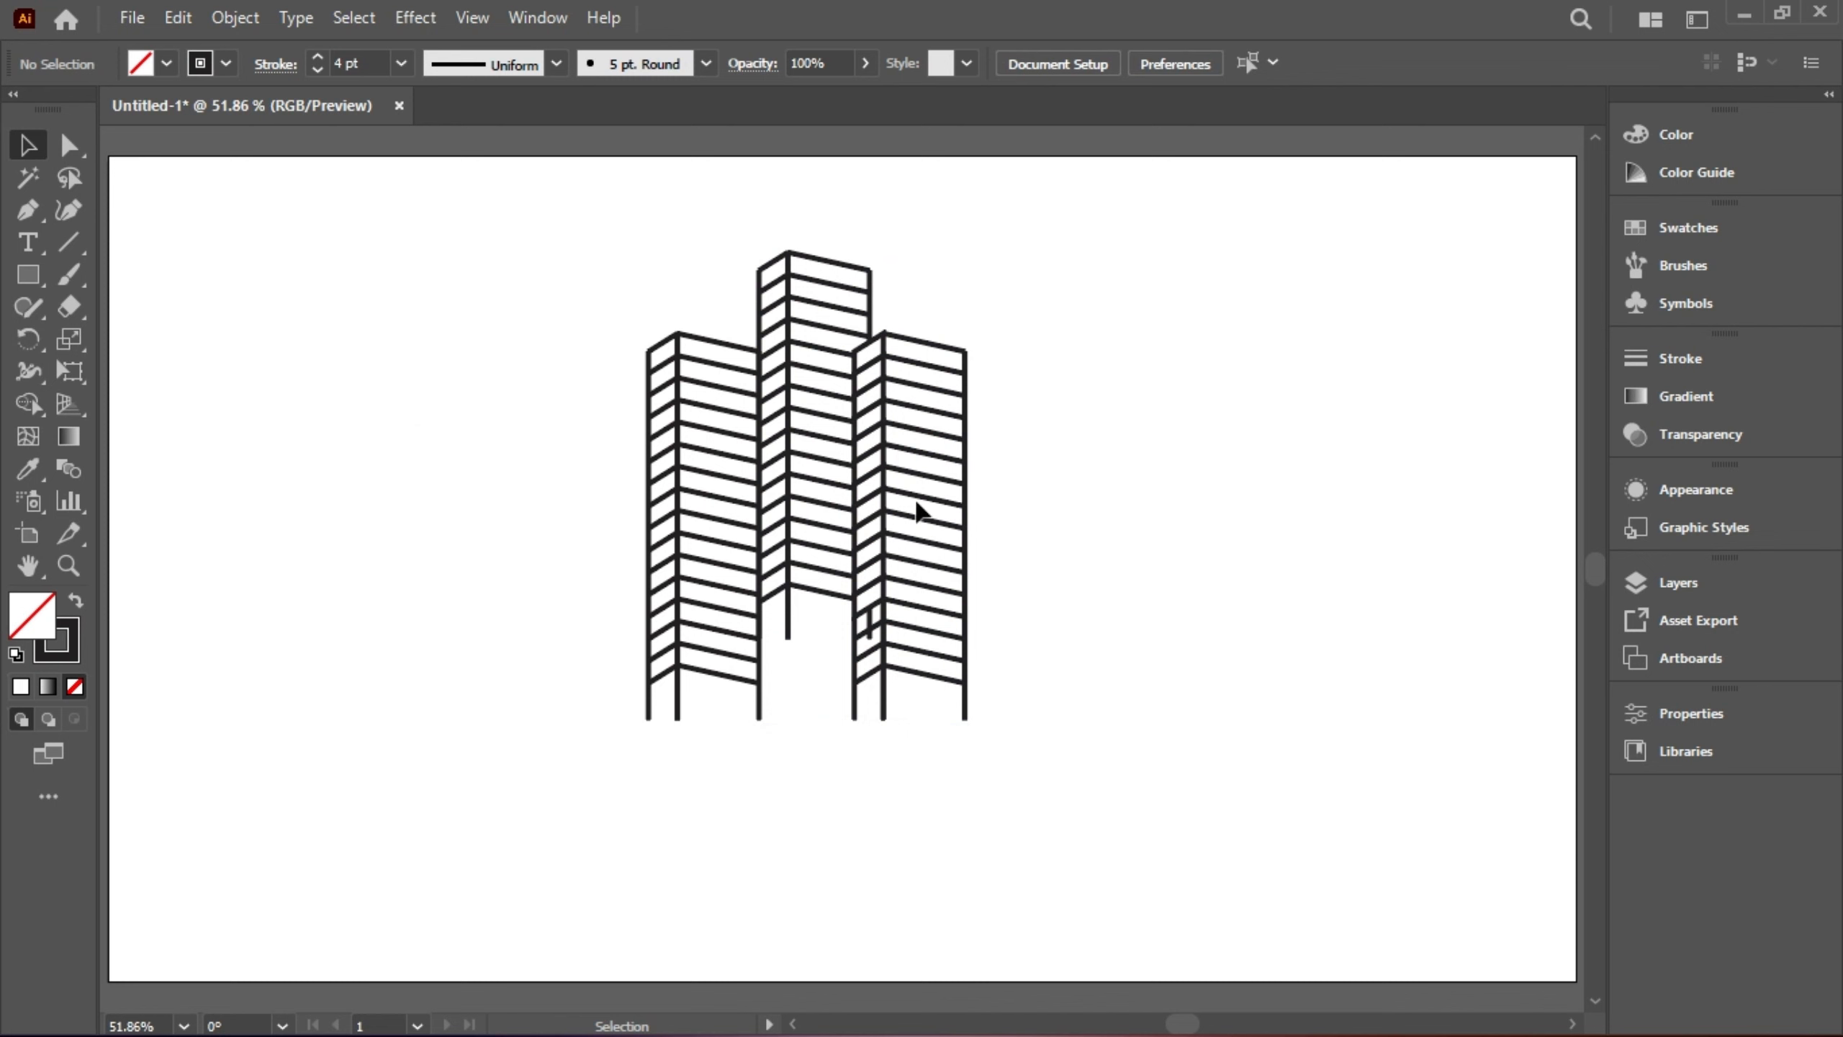
Step: Set the stroke of all three towers to 2 pt
drag(538, 251, 1038, 759)
click(317, 69)
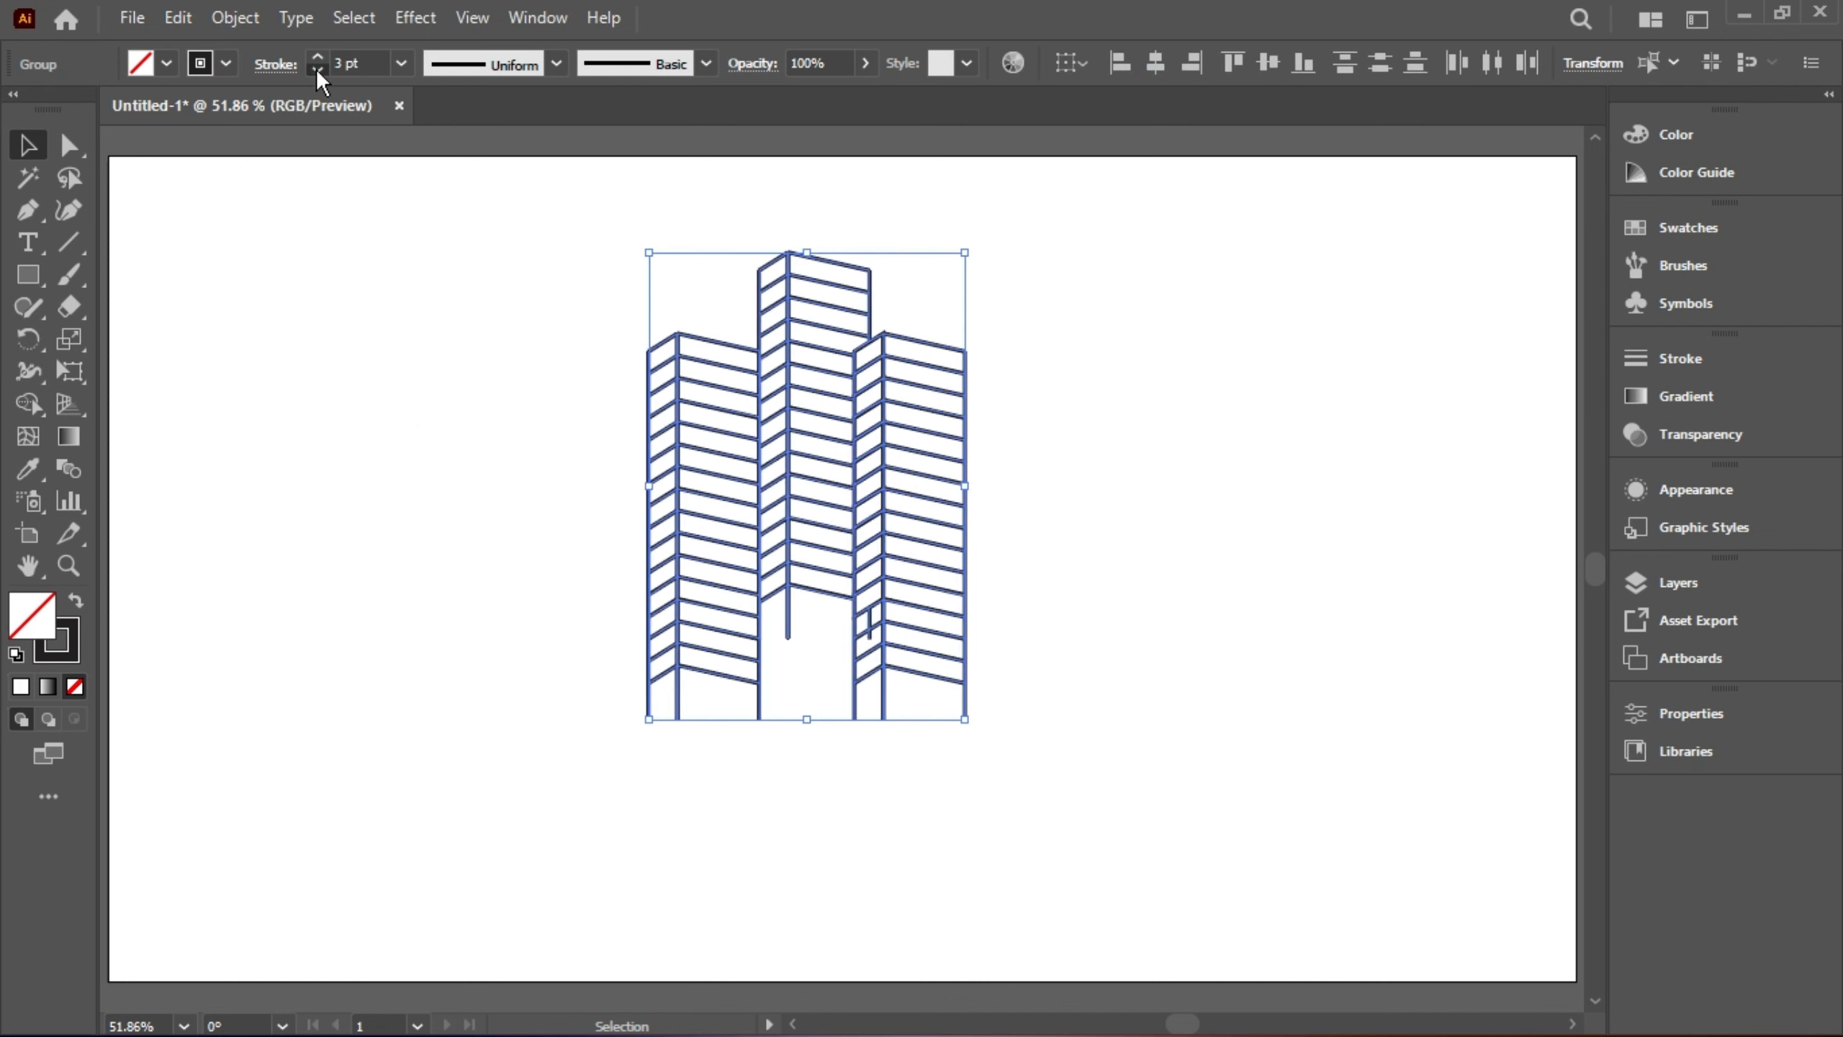
click(316, 69)
click(411, 289)
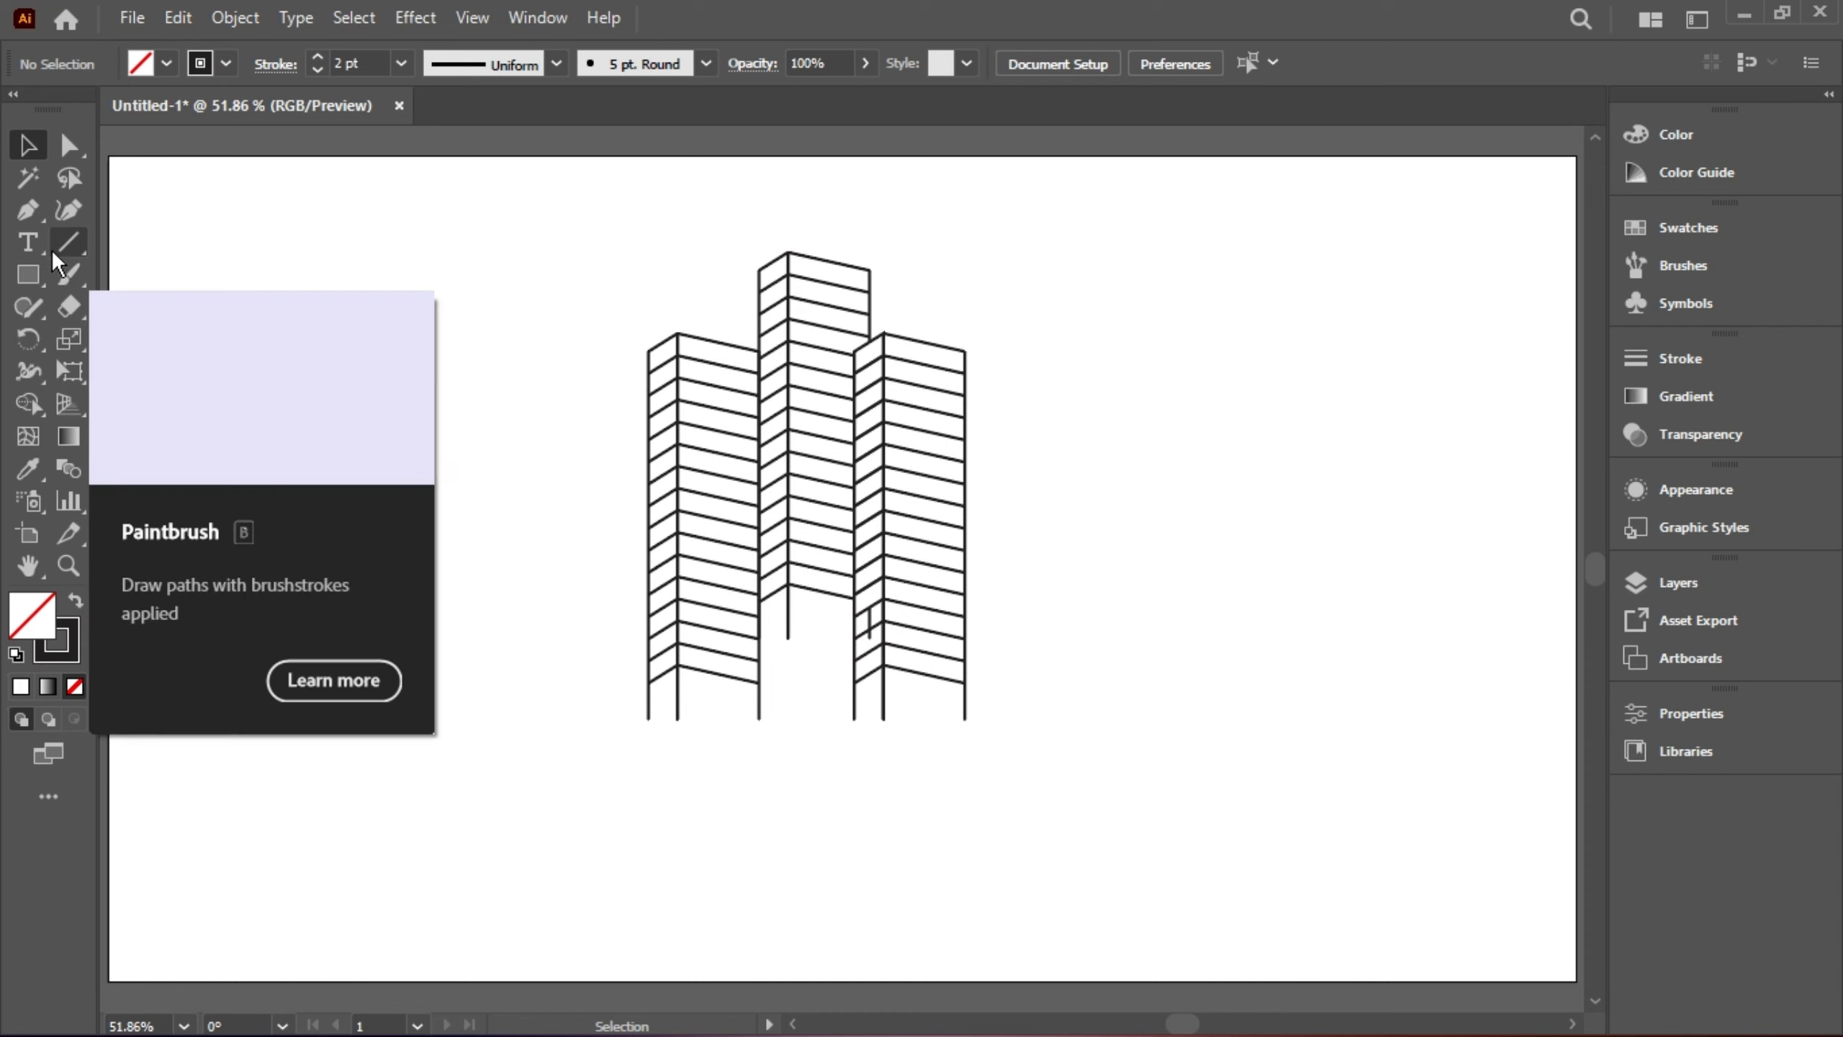
Step: Draw a square with the Rectangle tool in the empty area beside the left tower
drag(21, 280, 101, 274)
drag(301, 370, 621, 690)
click(36, 154)
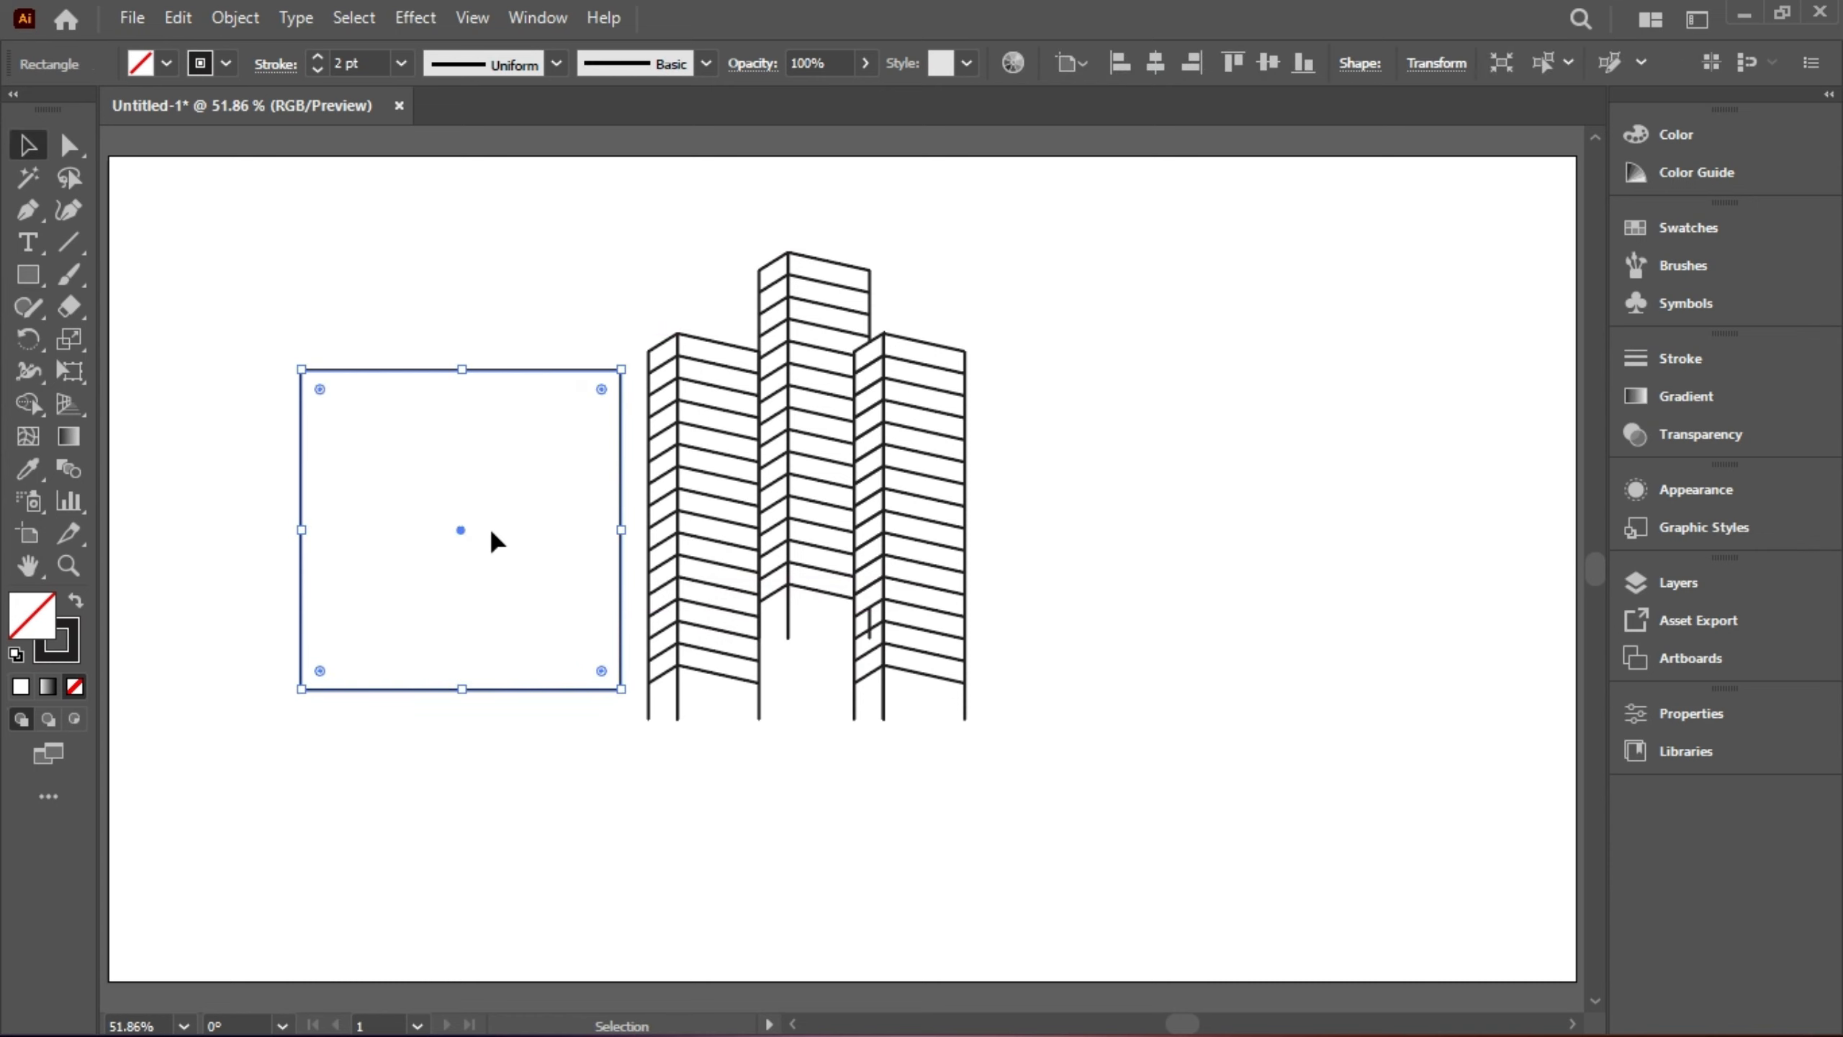
Step: Fit the square to the towers' combined width and rotate it 45° into a diamond over their lower part
drag(623, 571, 966, 687)
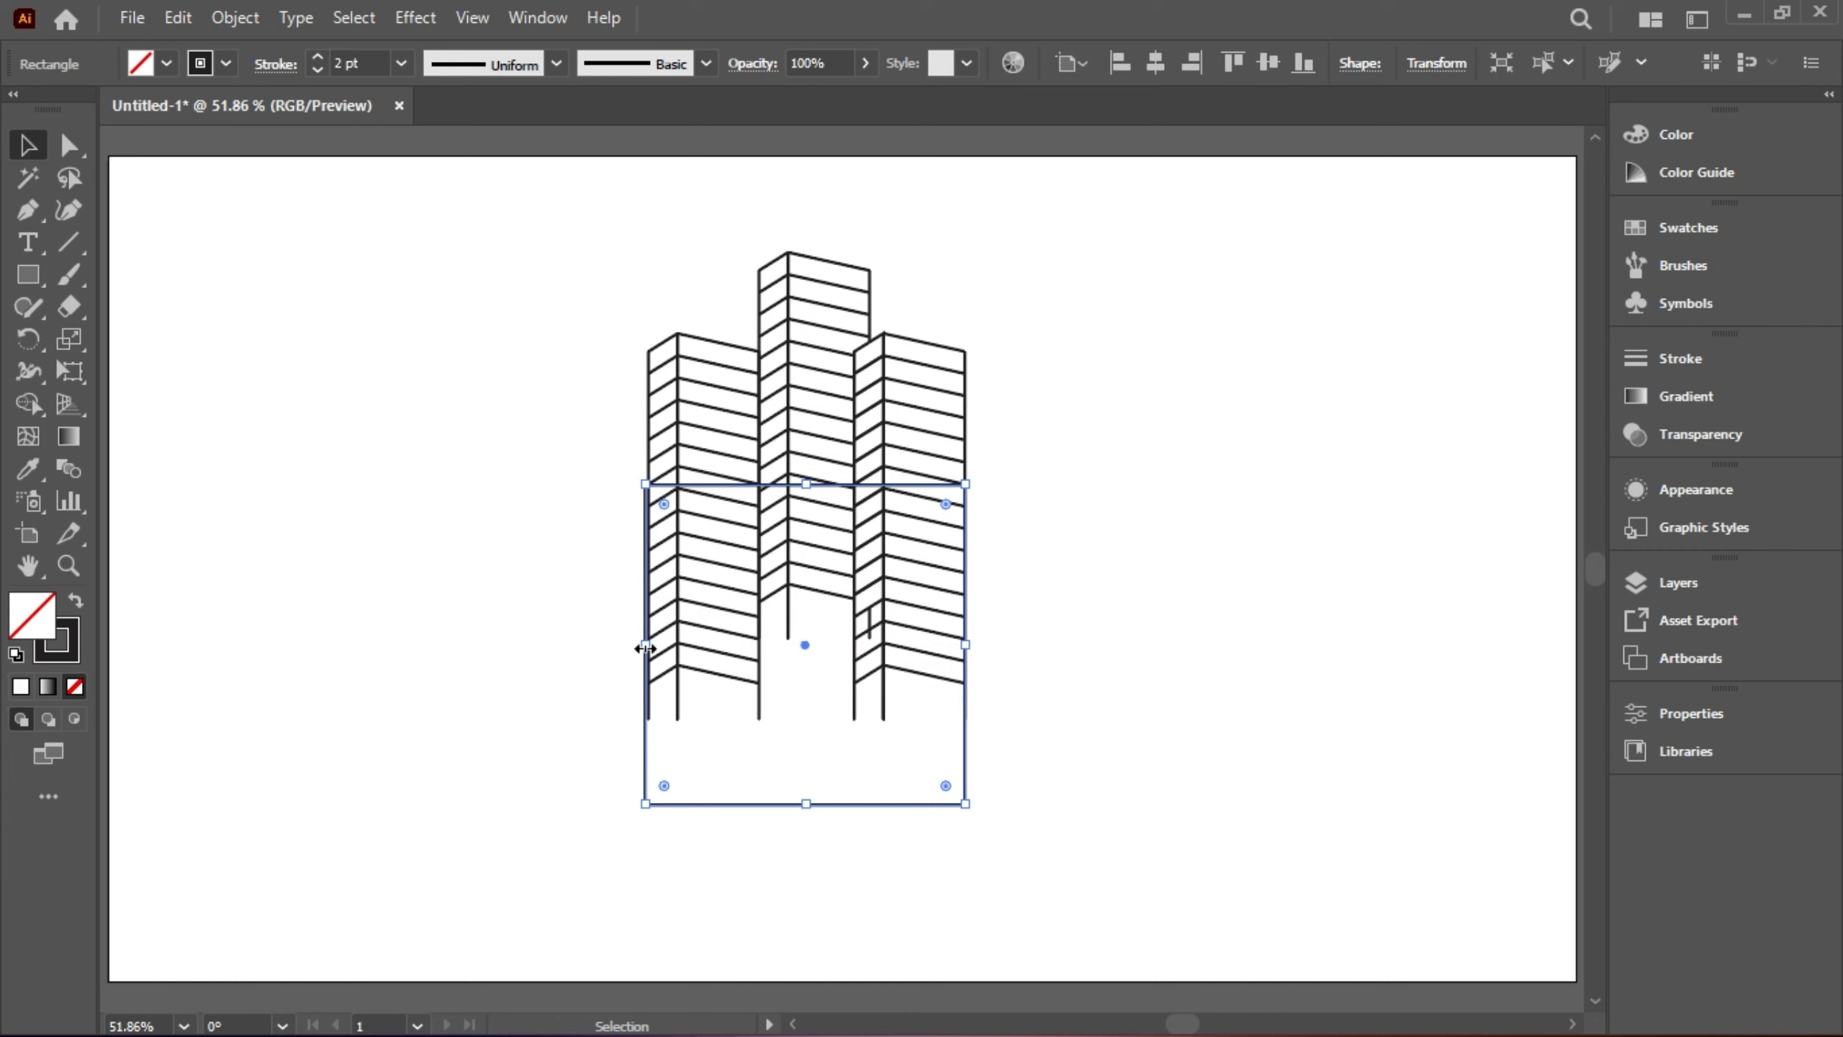
drag(645, 649, 650, 644)
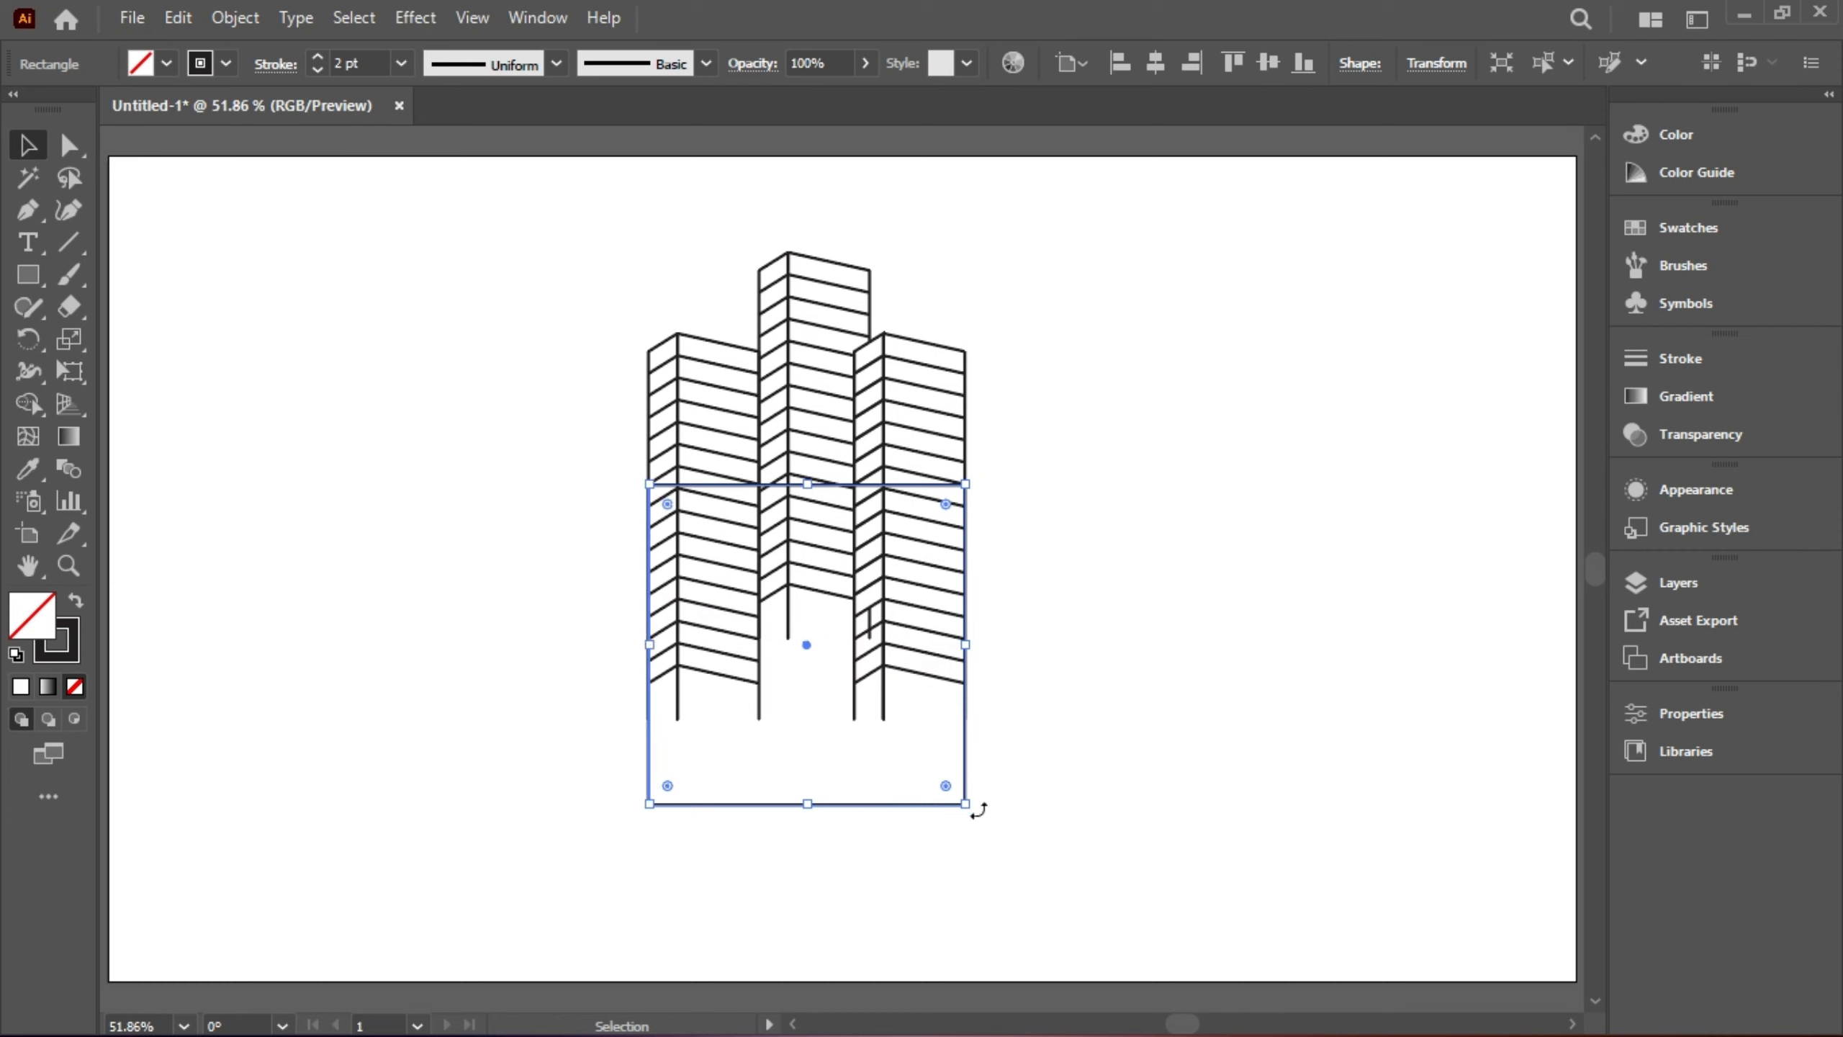
drag(978, 809, 813, 903)
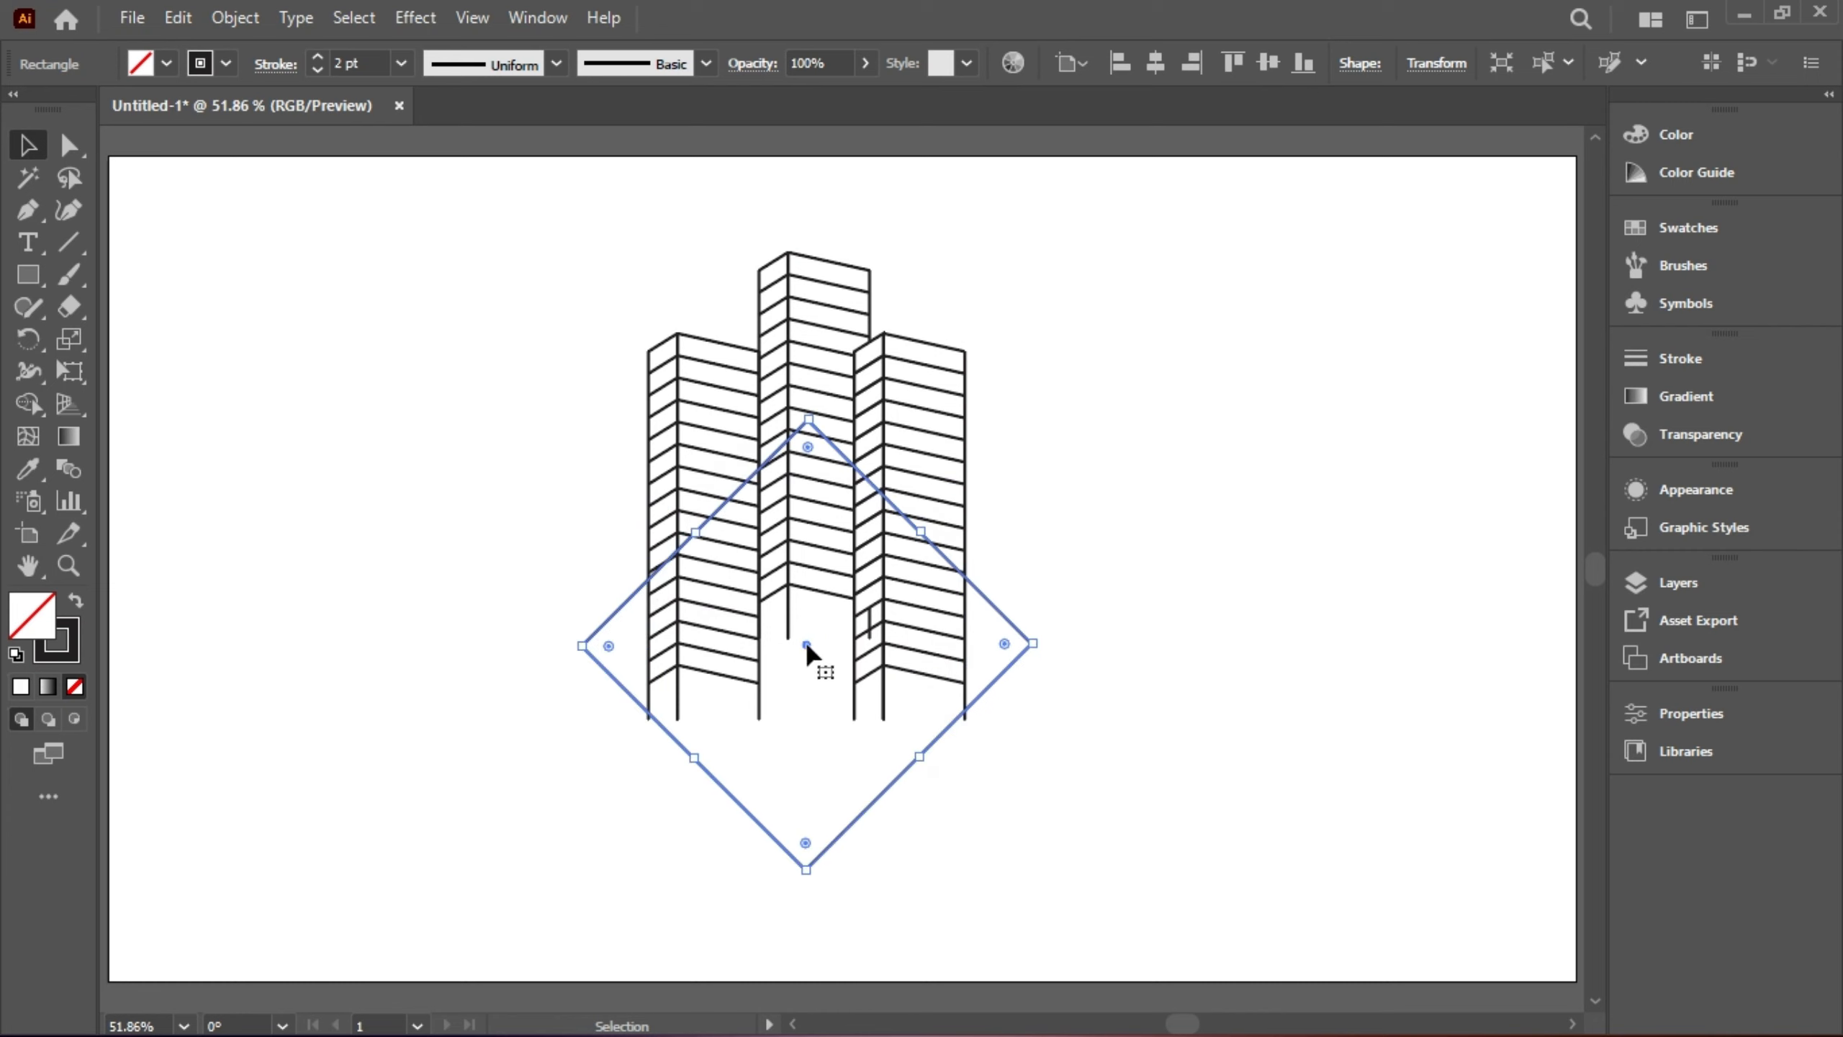
drag(807, 643, 807, 710)
Step: Group the three towers and align them with the diamond on their horizontal centres
drag(611, 324, 938, 455)
right_click(843, 392)
click(896, 738)
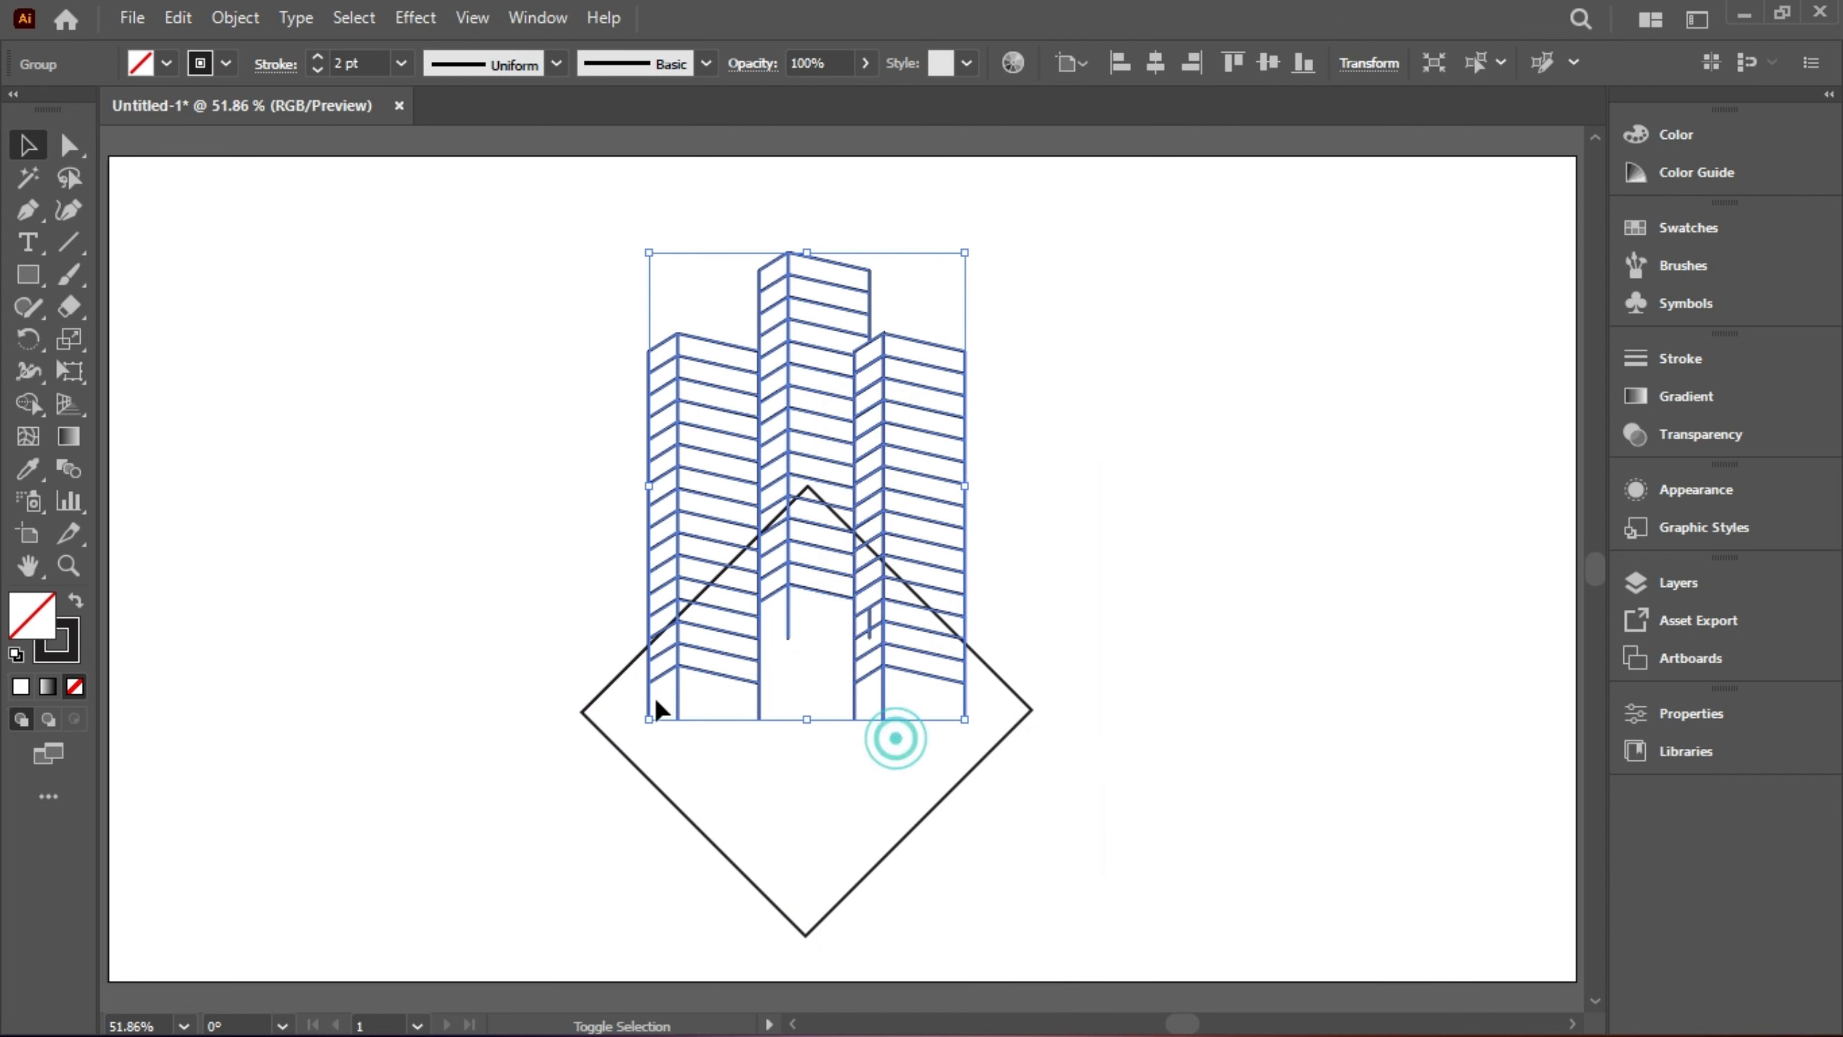
drag(533, 642, 642, 735)
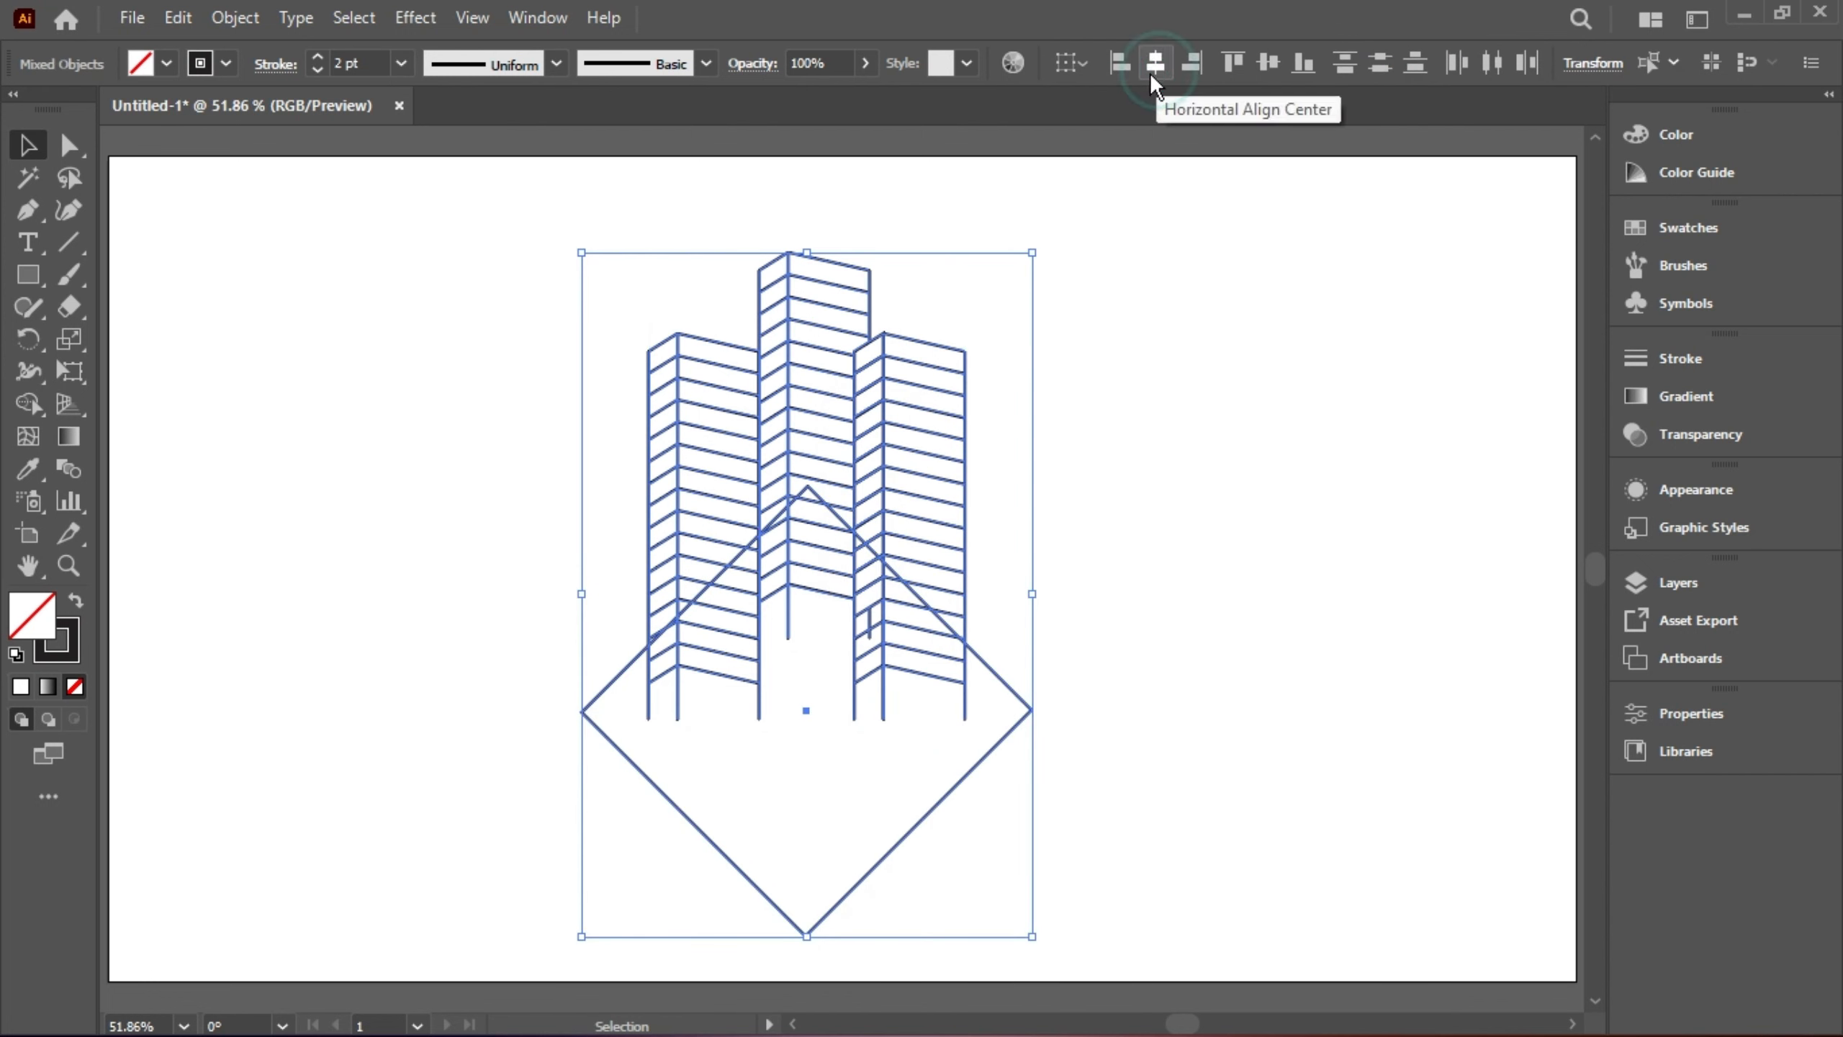
click(1196, 296)
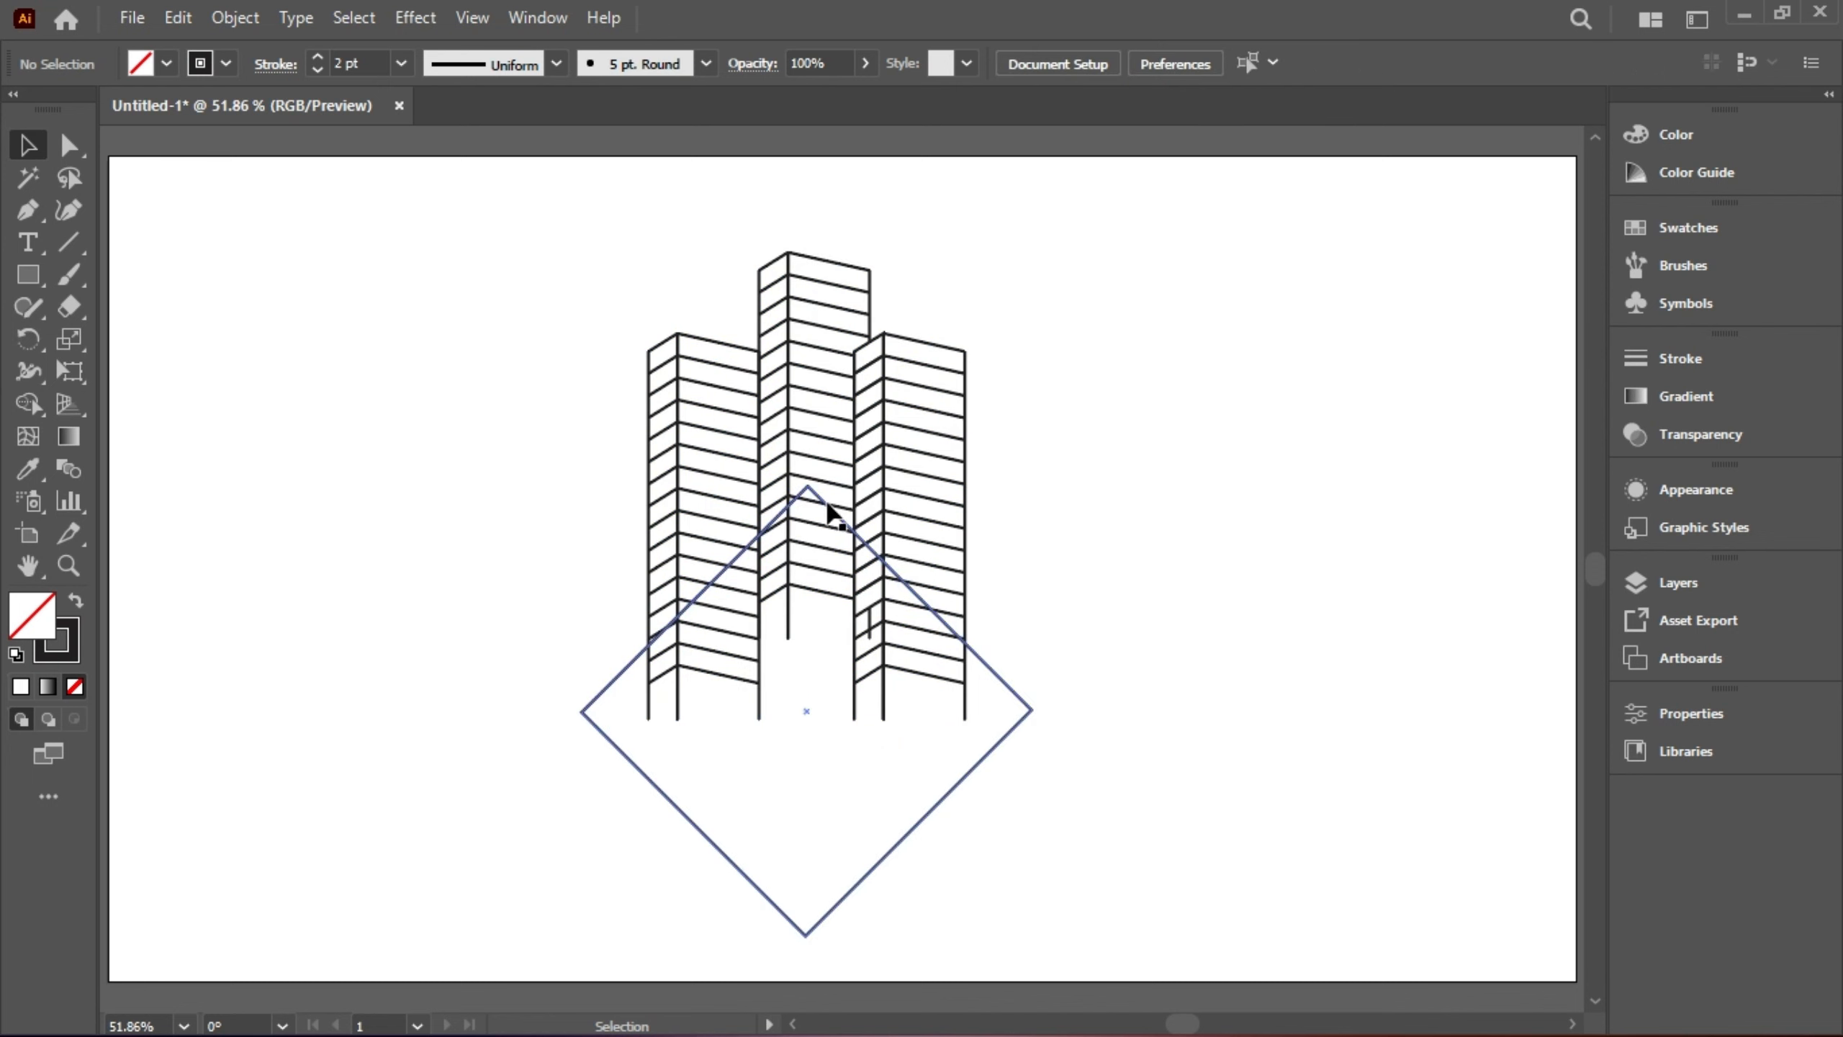
Step: Raise the diamond slightly, then paste a copy in front and scale it down a little around its centre
drag(818, 501, 813, 455)
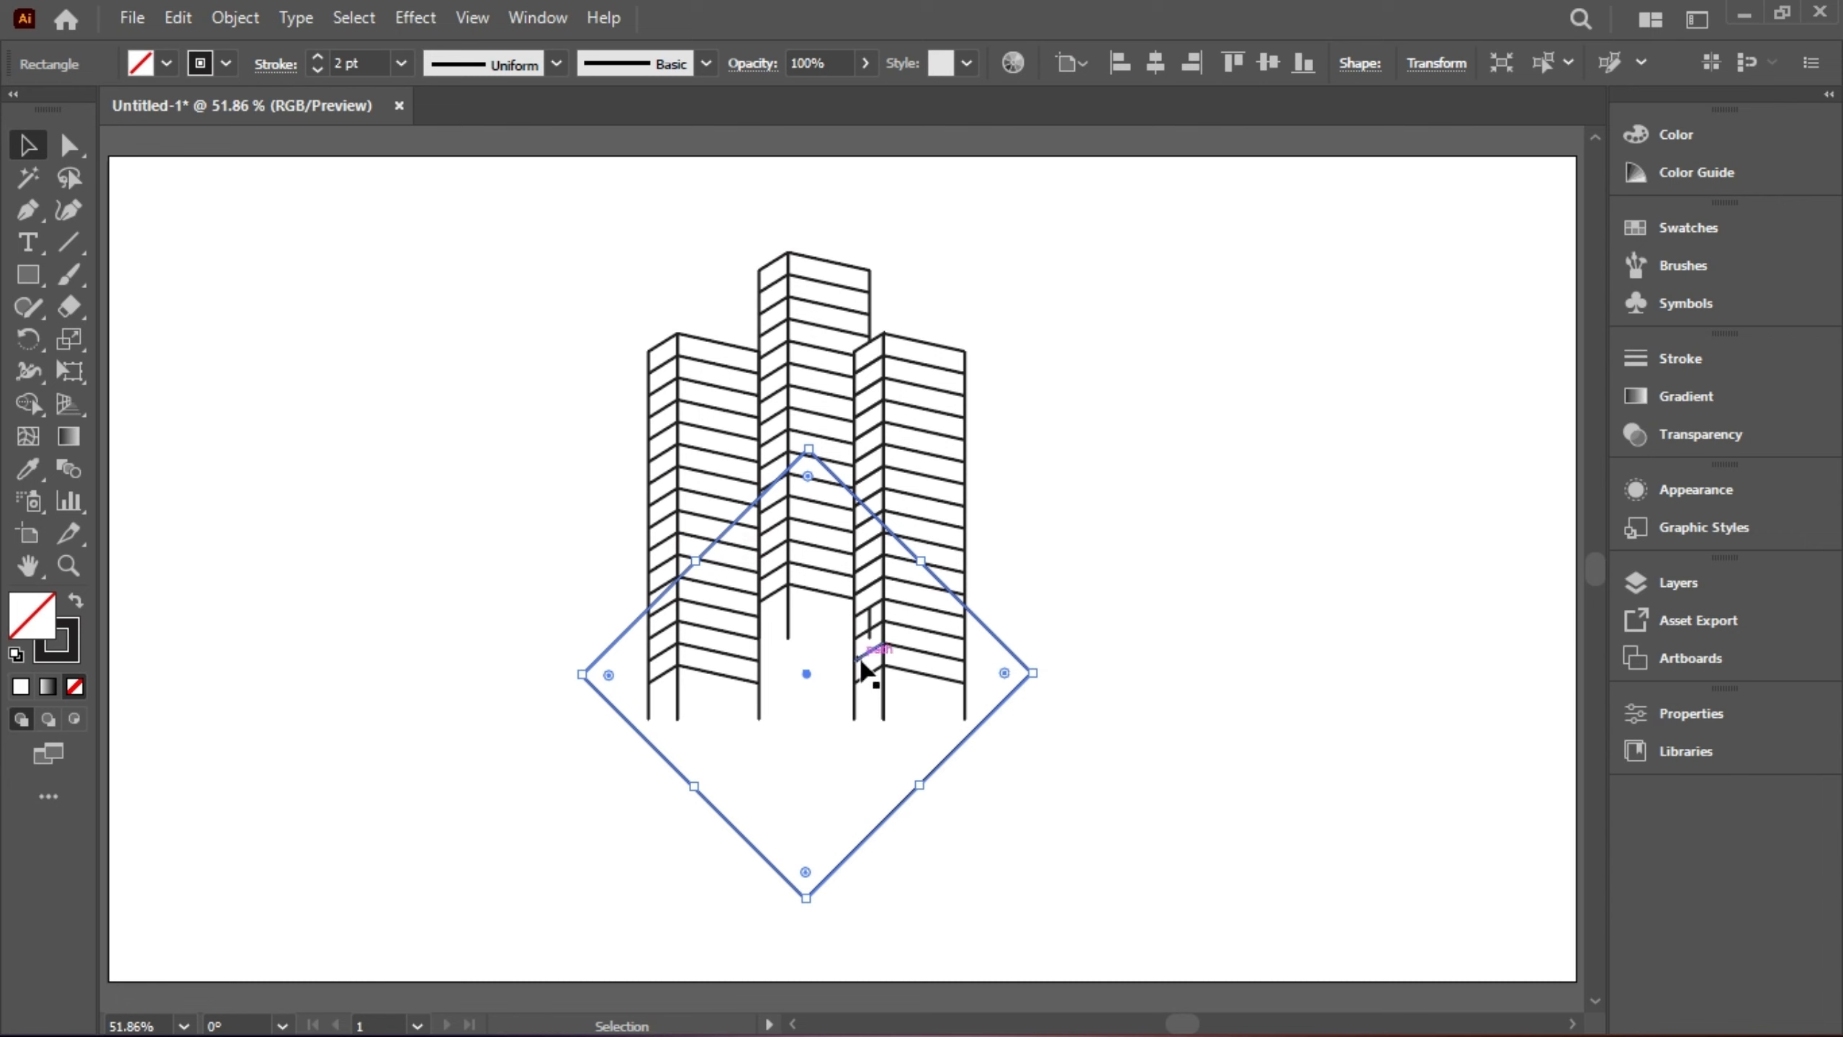
click(178, 17)
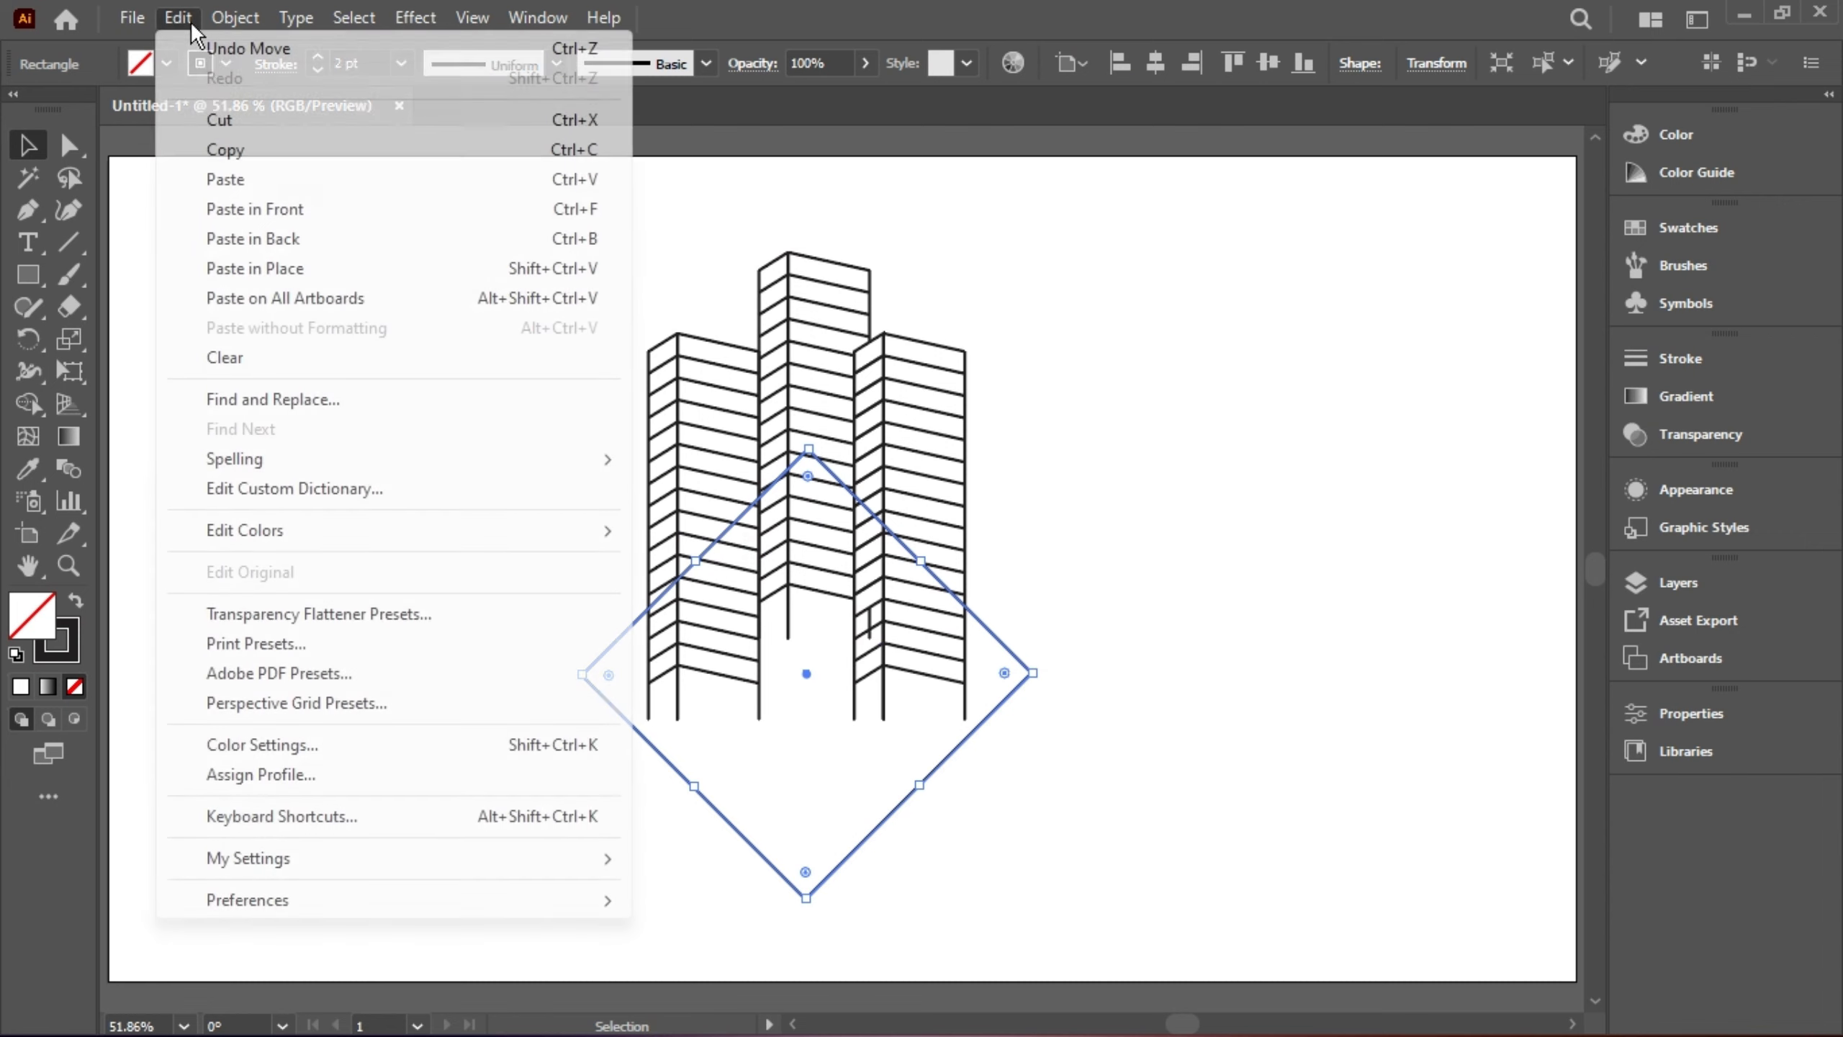
click(240, 144)
click(177, 17)
click(260, 211)
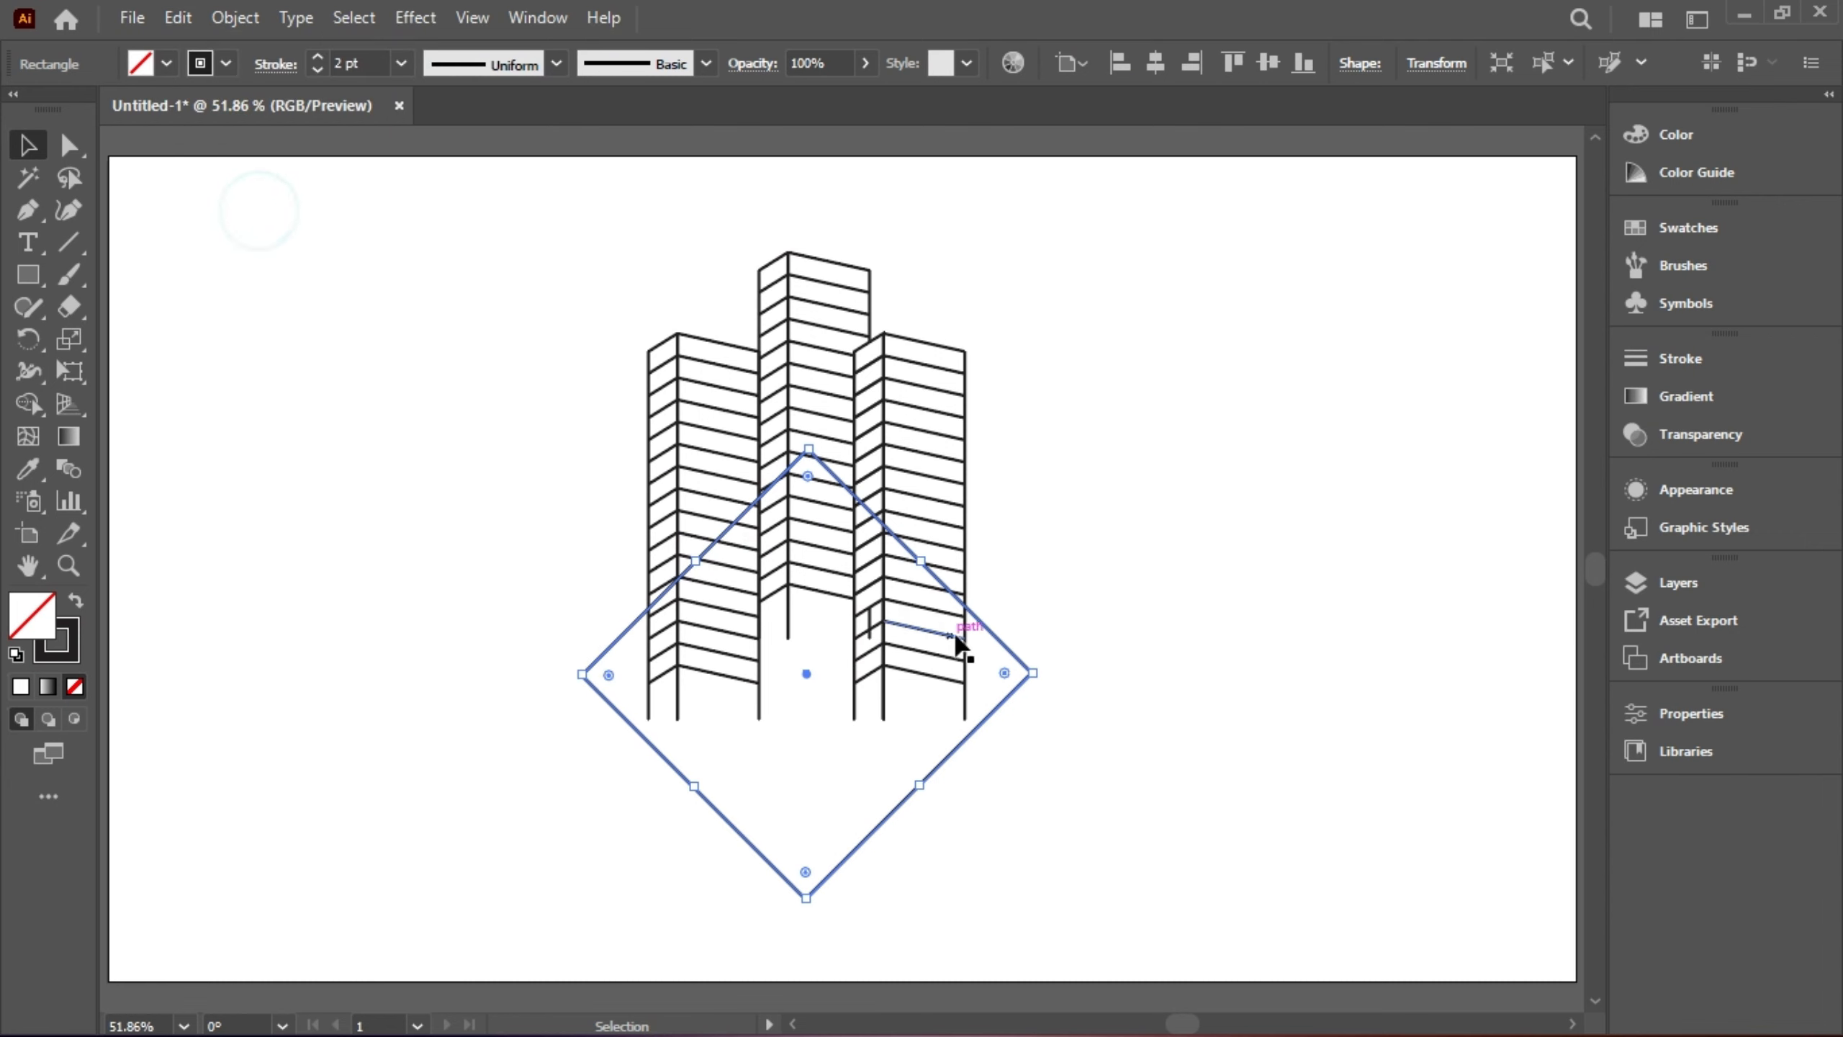
drag(1032, 673, 1023, 672)
Step: Set the inner diamond's stroke to 8 pt
click(317, 58)
click(317, 59)
click(317, 58)
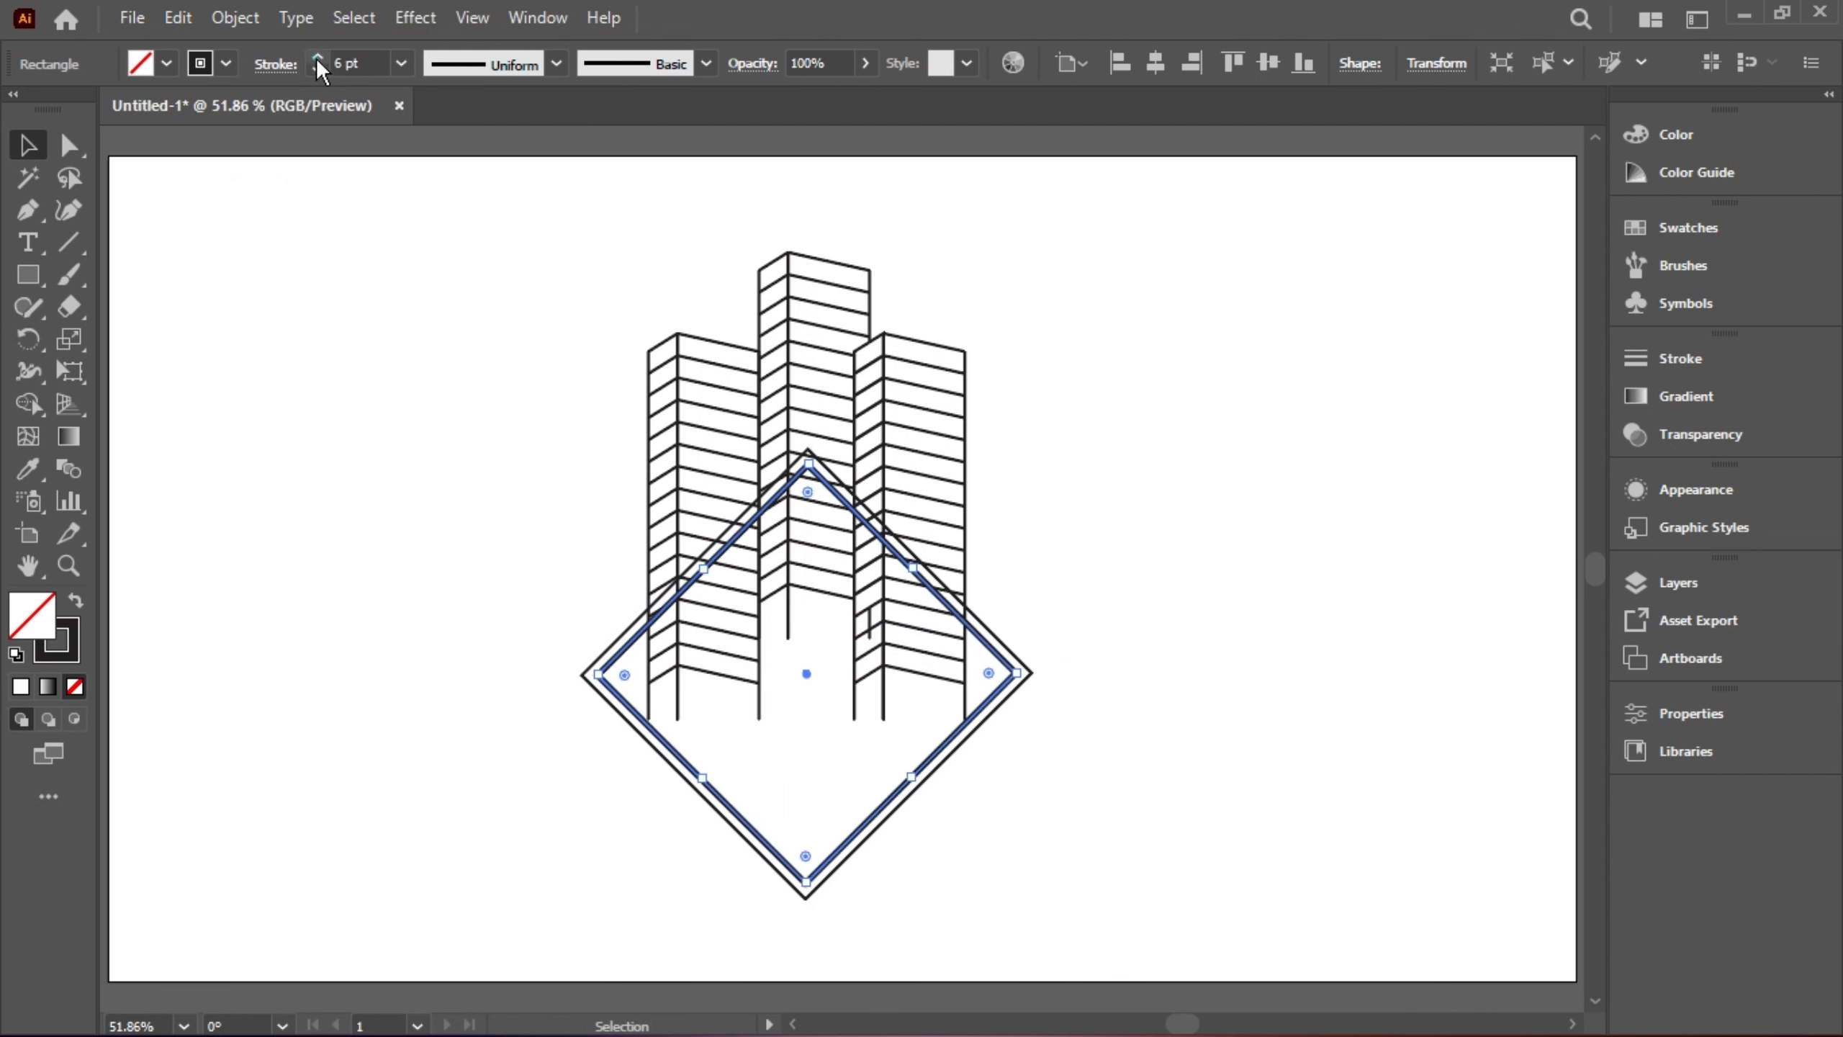
click(317, 59)
click(316, 59)
click(317, 58)
click(281, 279)
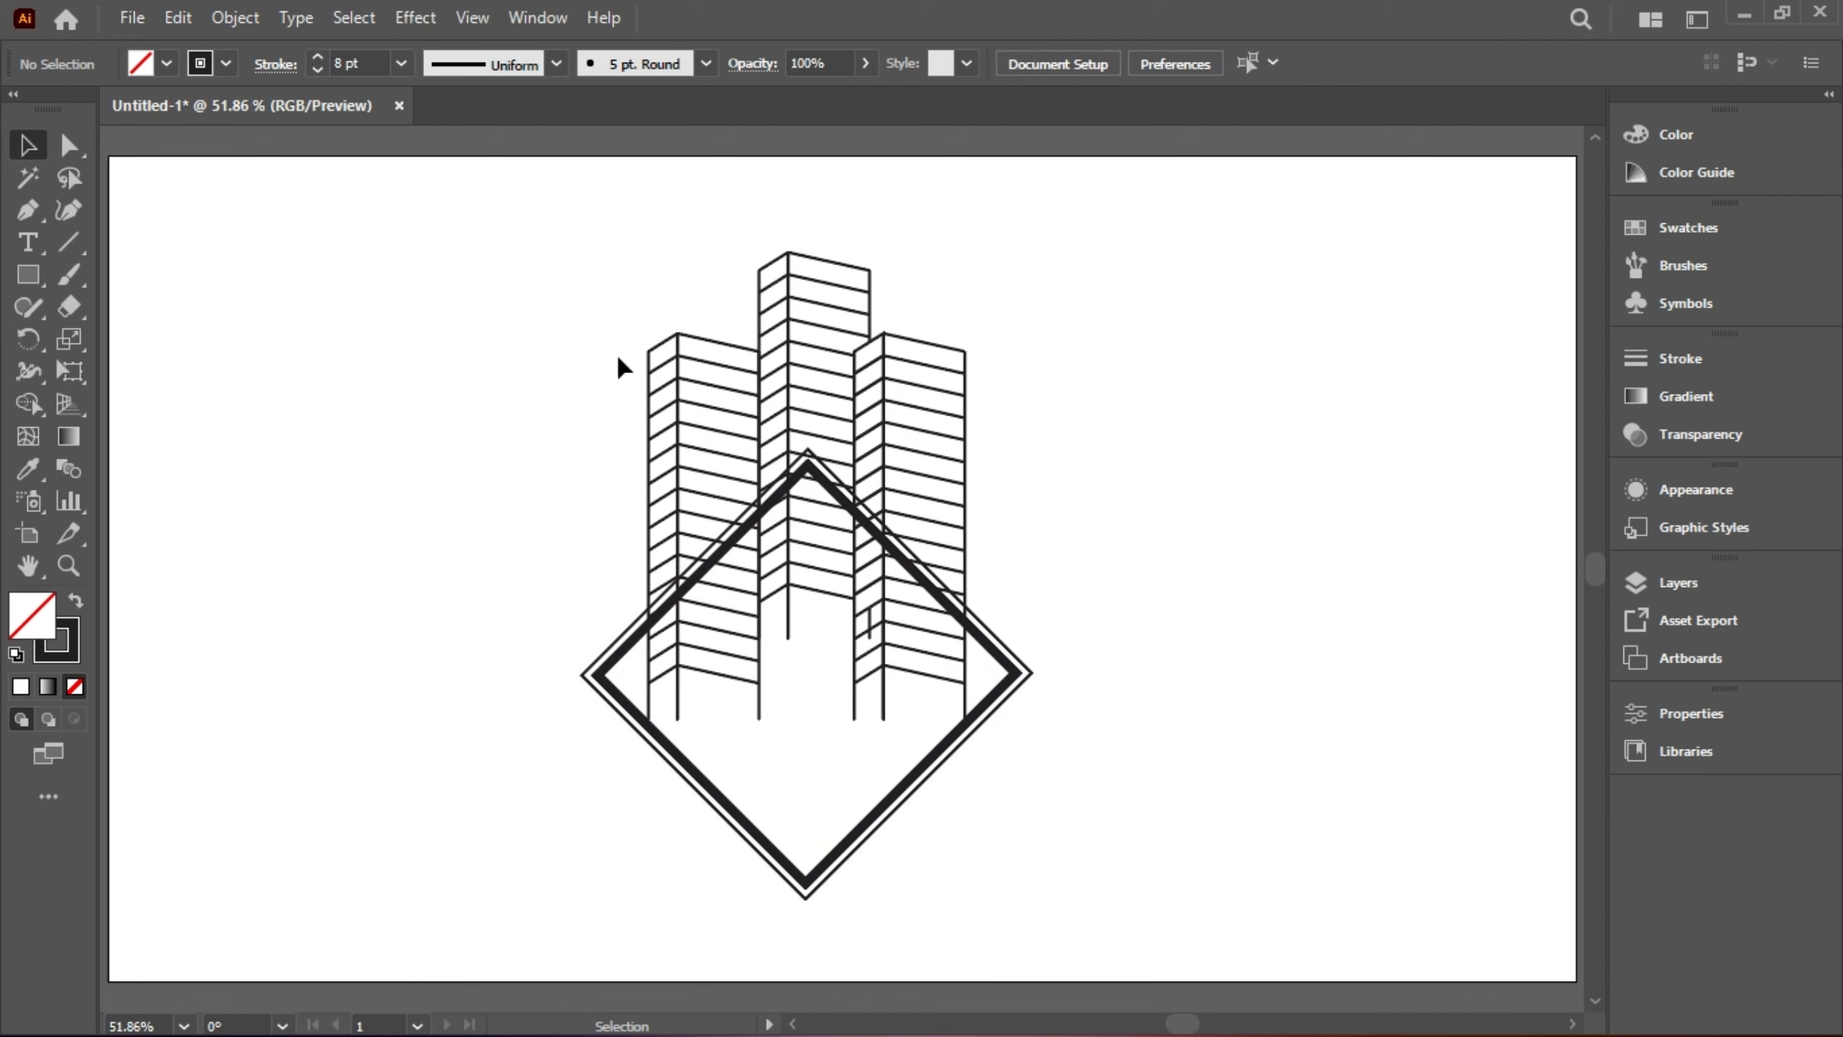
Step: Merge the tower sections inside the outer diamond with the Shape Builder Tool, leaving the thick inner diamond out of the selection
drag(813, 599, 1092, 827)
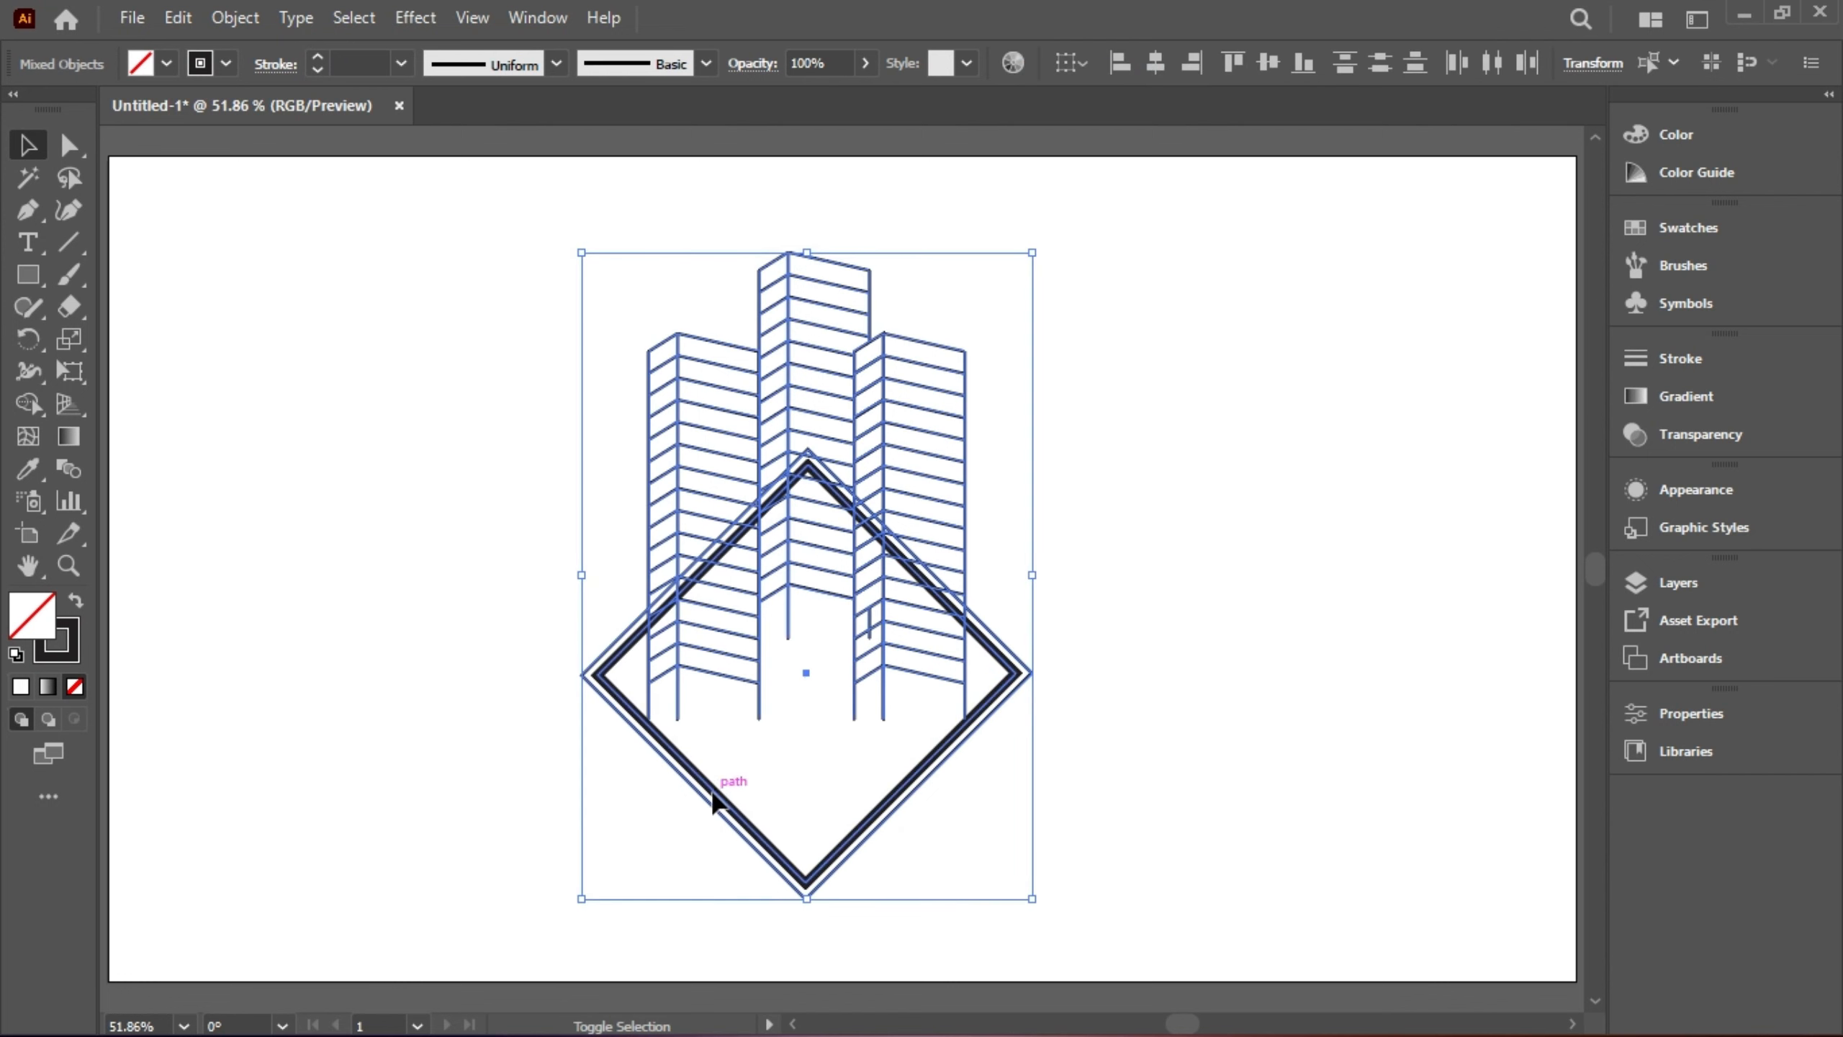
shift+click(709, 793)
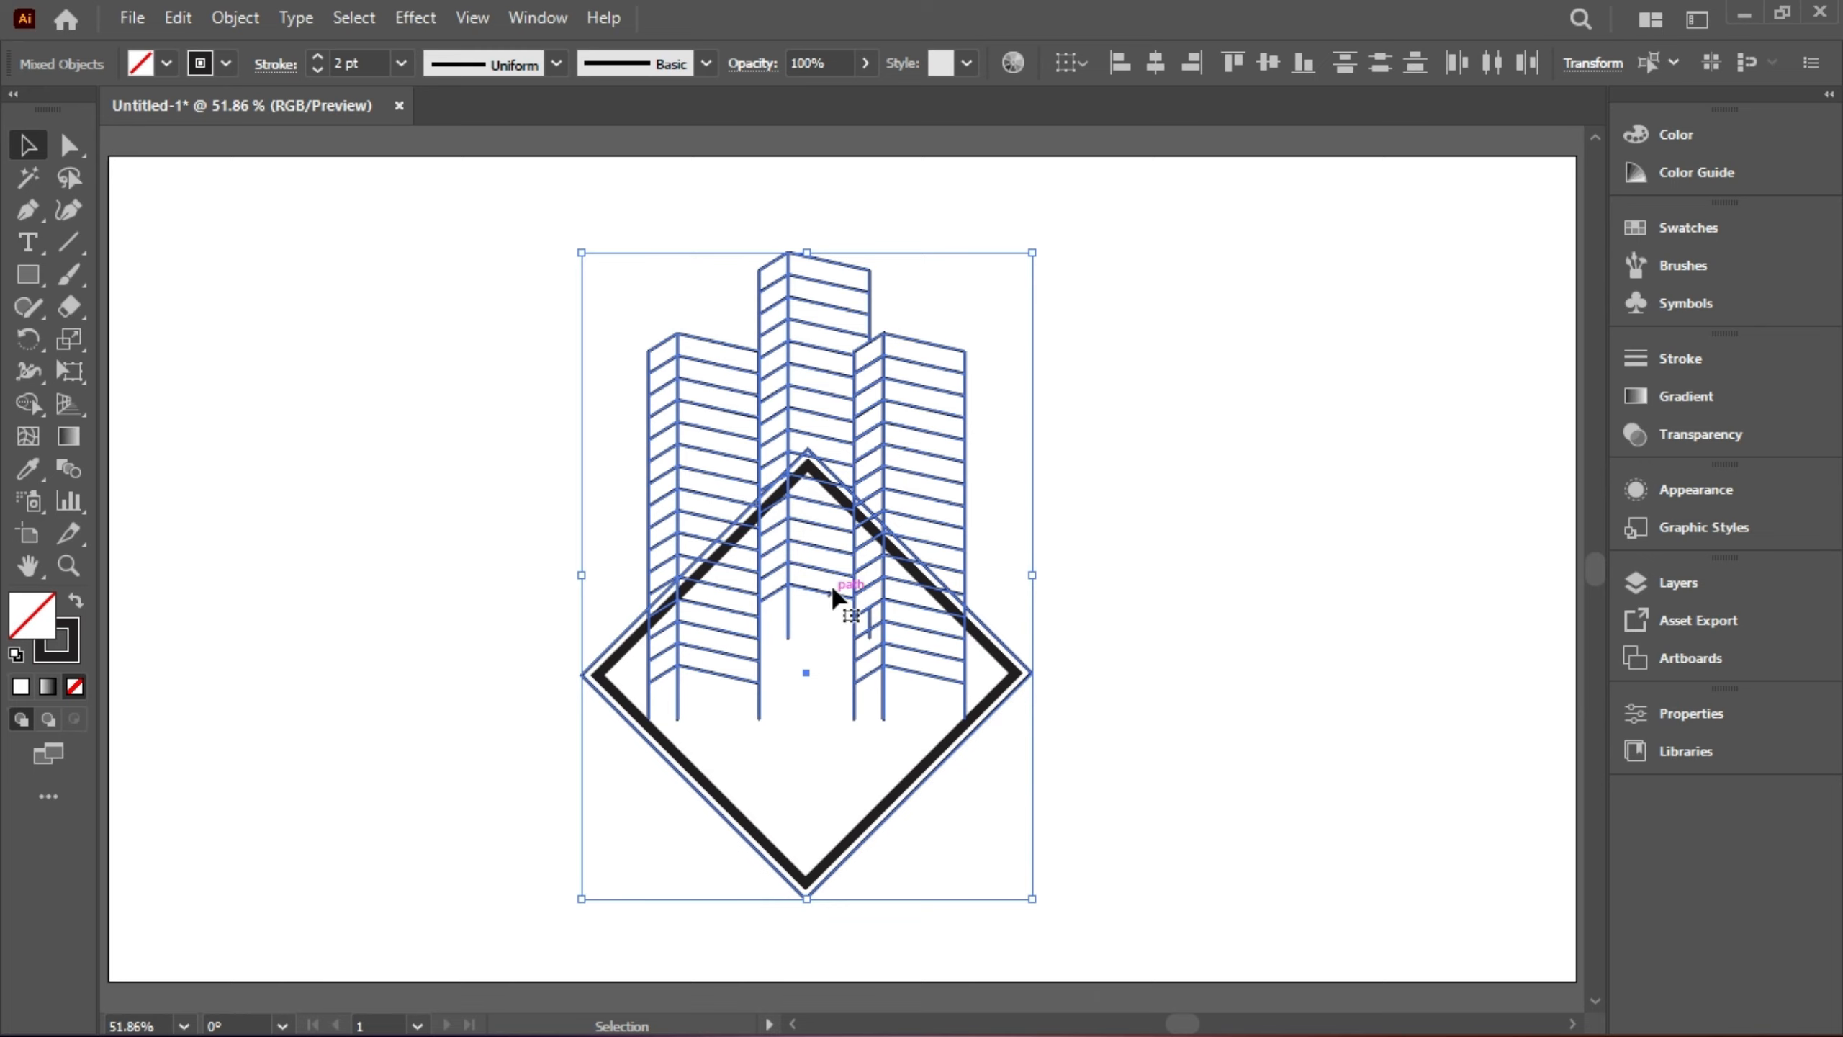
scroll(831, 590, up, 3)
click(29, 403)
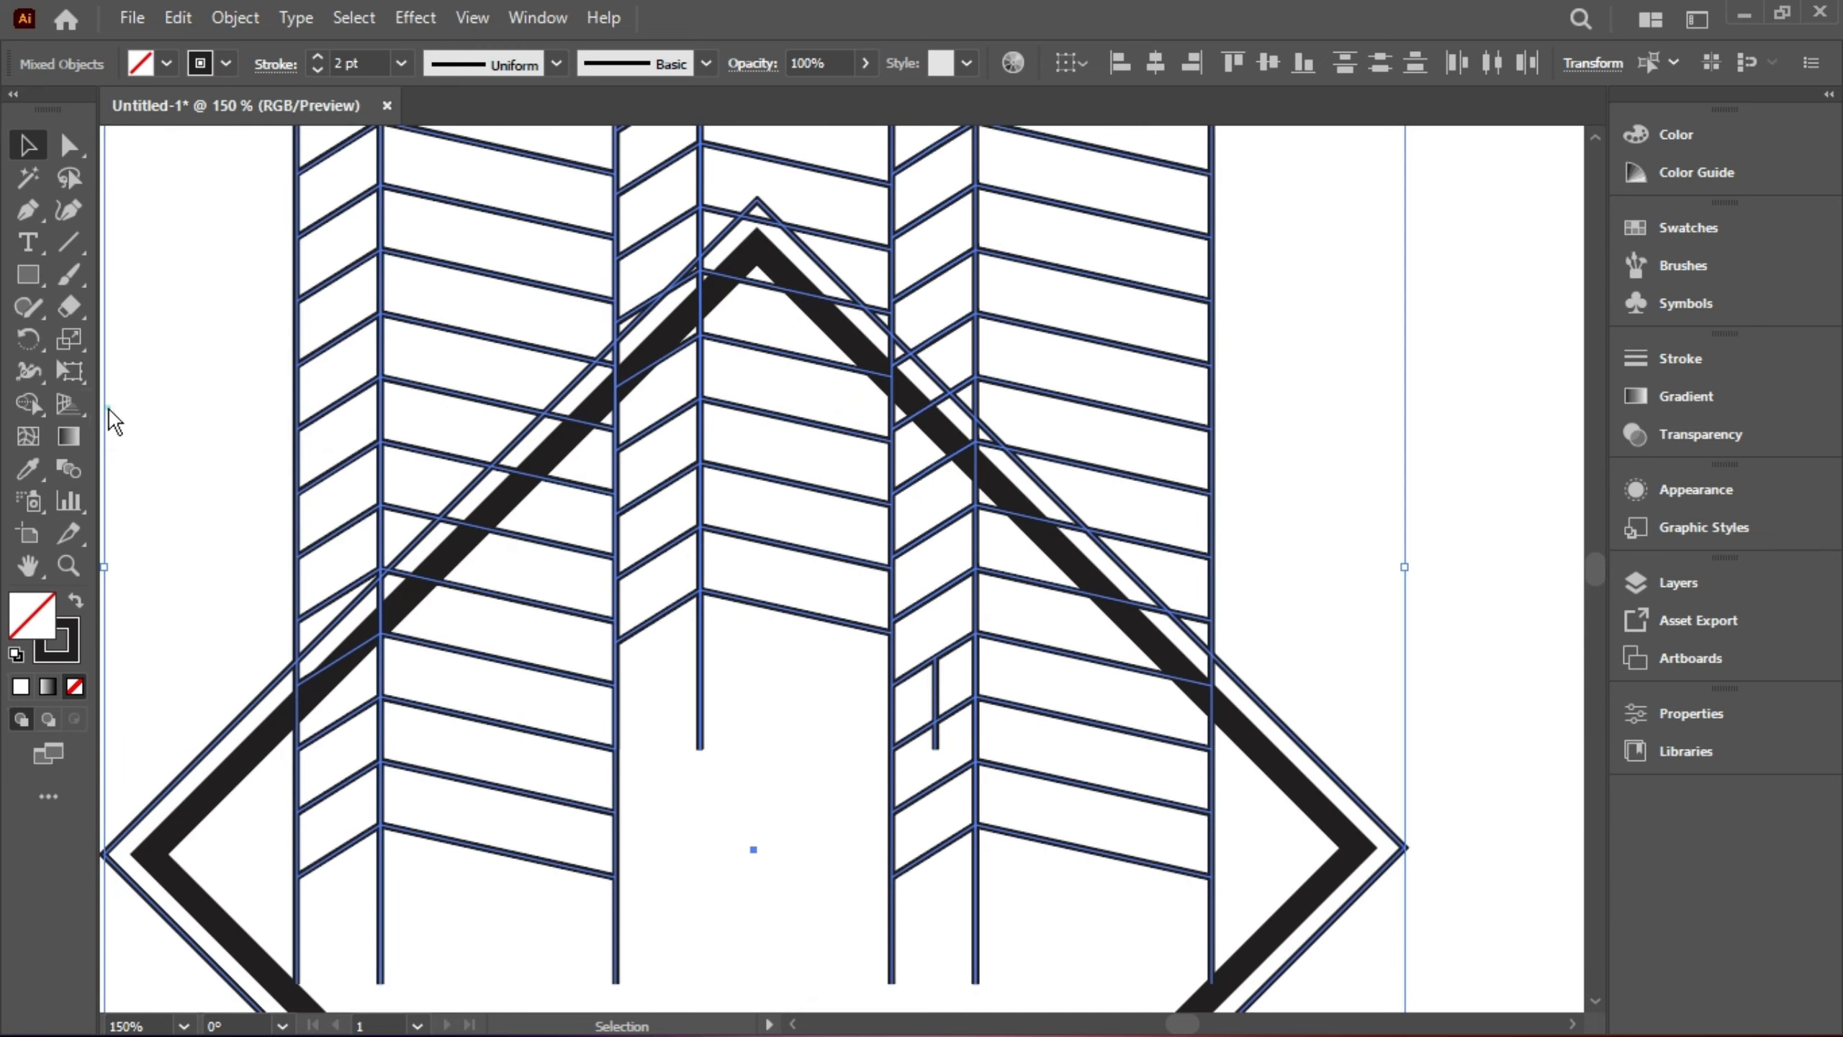
scroll(544, 563, down, 2)
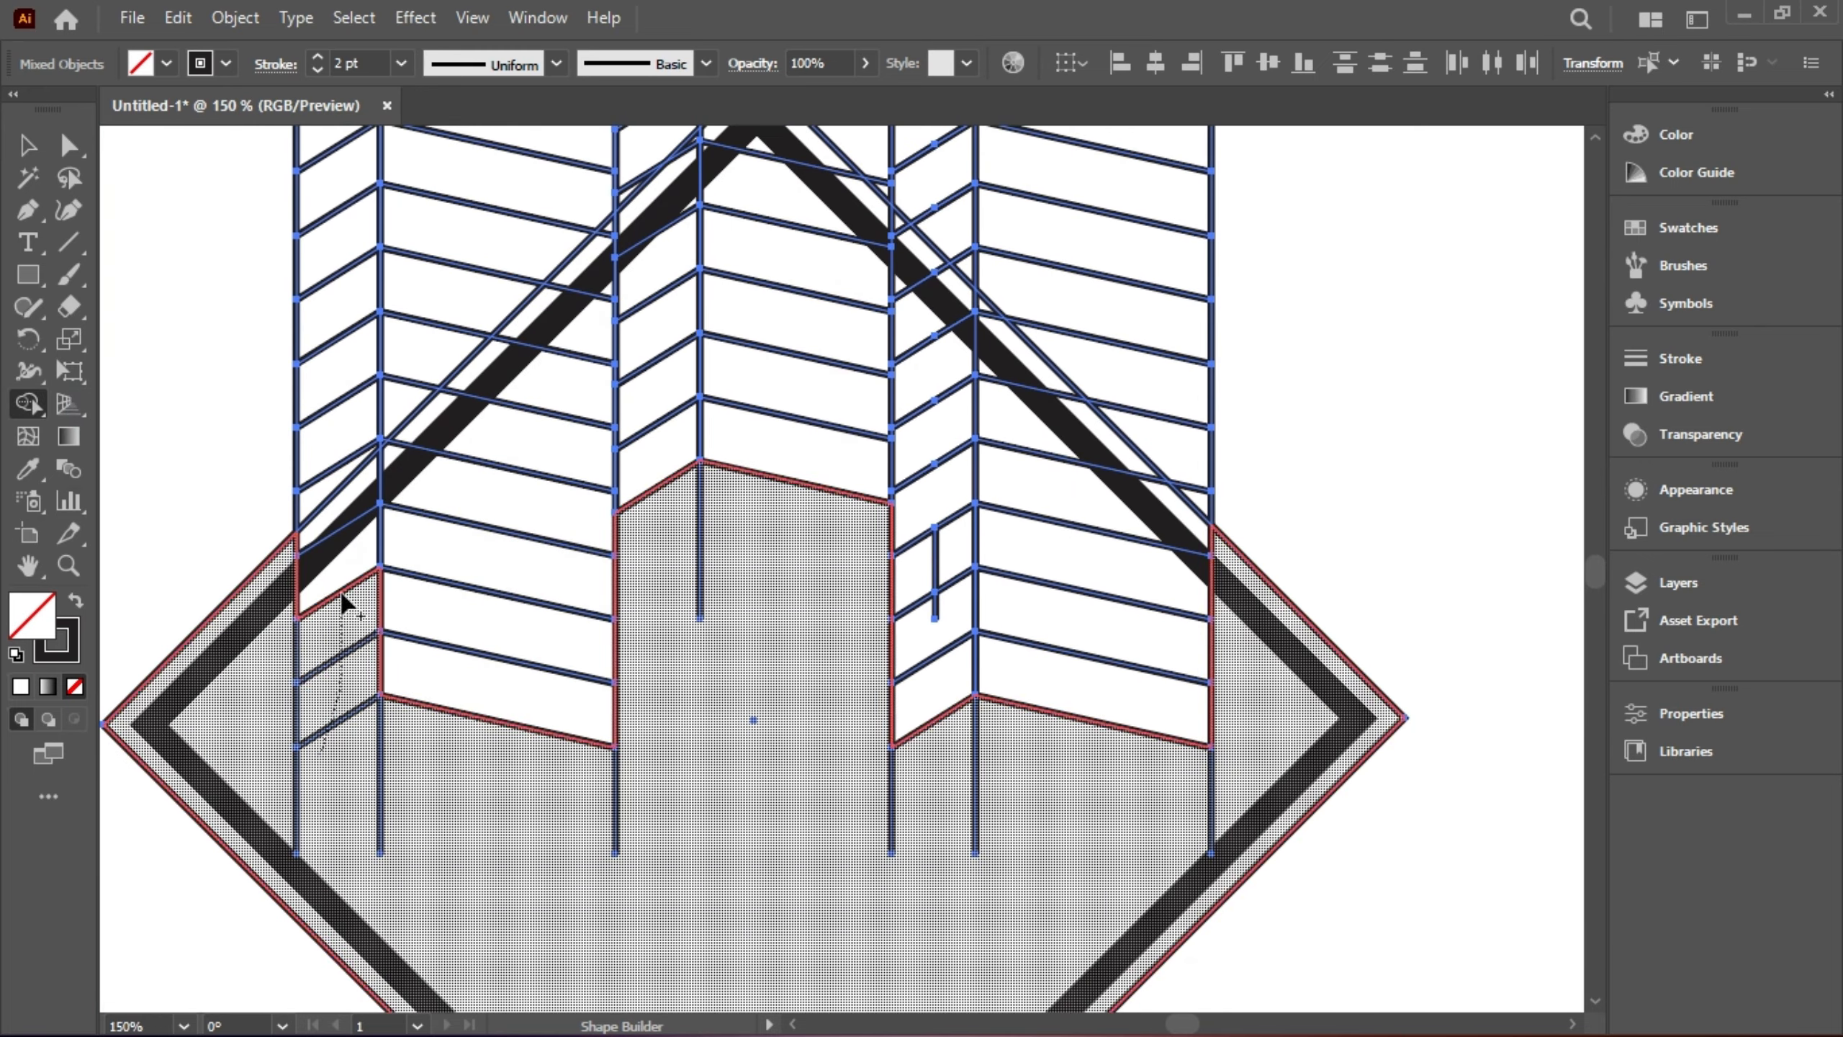
mouse_move(352, 599)
mouse_down()
mouse_move(411, 791)
mouse_move(834, 218)
mouse_move(913, 797)
mouse_move(675, 581)
mouse_up()
mouse_move(278, 797)
mouse_down()
mouse_move(714, 508)
mouse_move(1219, 809)
mouse_up()
Step: Clear the centre tower's leftover vertical line inside the merged diamond with the Shape Builder Tool
click(701, 597)
scroll(1210, 807, up, 1)
scroll(1162, 791, down, 2)
alt+click(993, 750)
scroll(697, 541, up, 6)
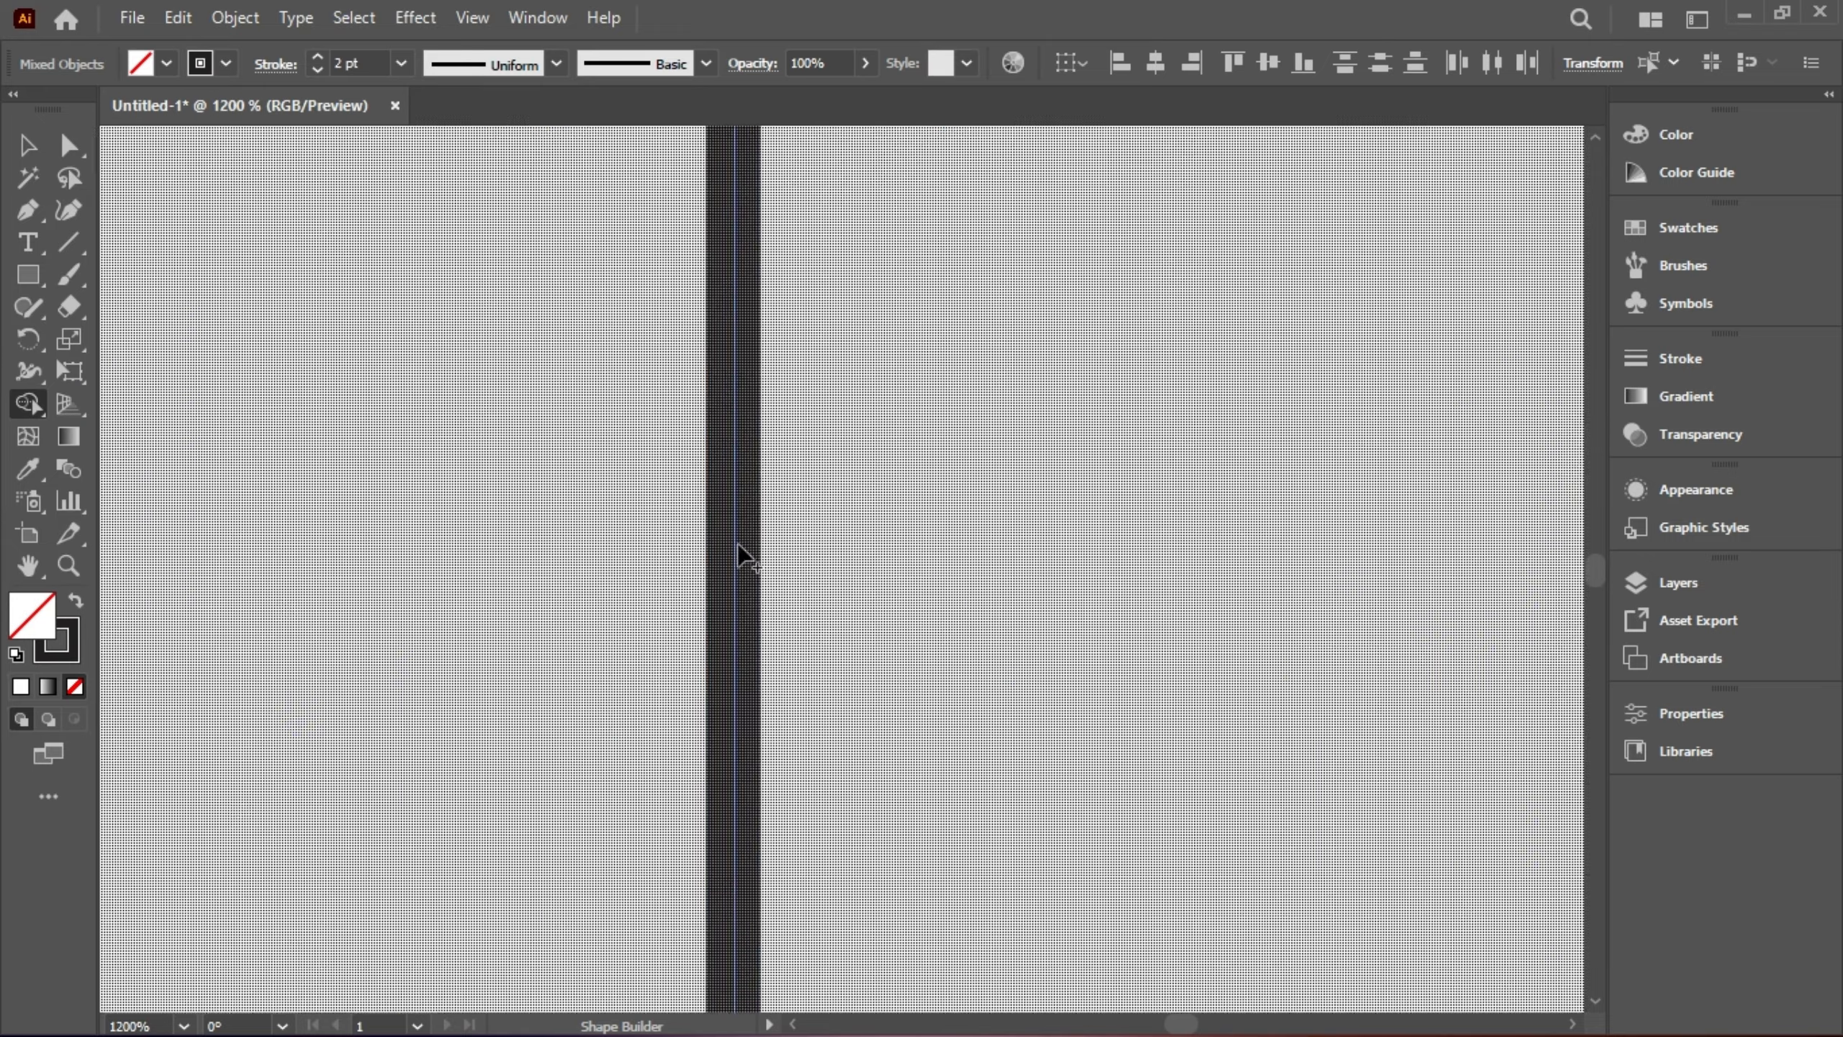
click(736, 630)
scroll(735, 740, down, 3)
scroll(737, 582, up, 8)
click(735, 154)
scroll(741, 508, down, 2)
click(719, 608)
scroll(758, 686, down, 7)
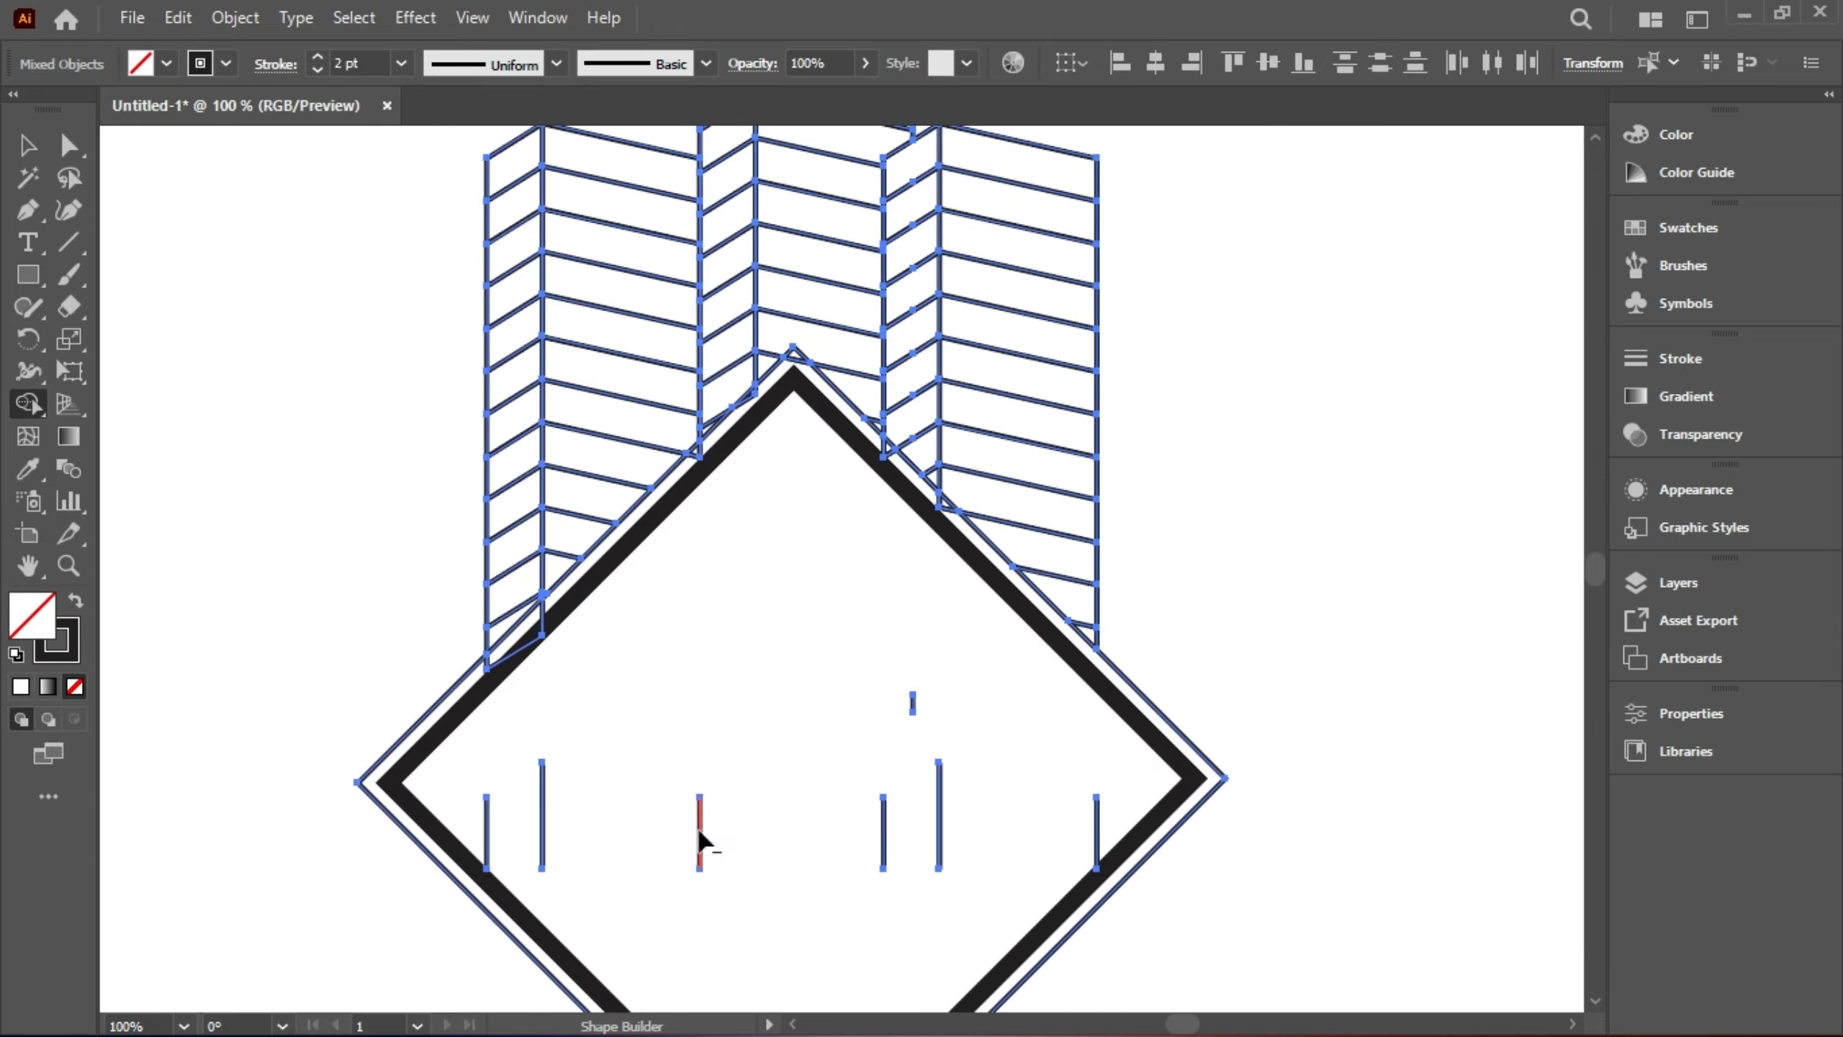
Step: Delete the remaining loose vertical segments inside the diamond with the Shape Builder Tool
alt+click(701, 834)
alt+click(542, 807)
alt+click(487, 833)
alt+click(884, 838)
alt+click(938, 813)
alt+click(913, 703)
alt+click(1097, 828)
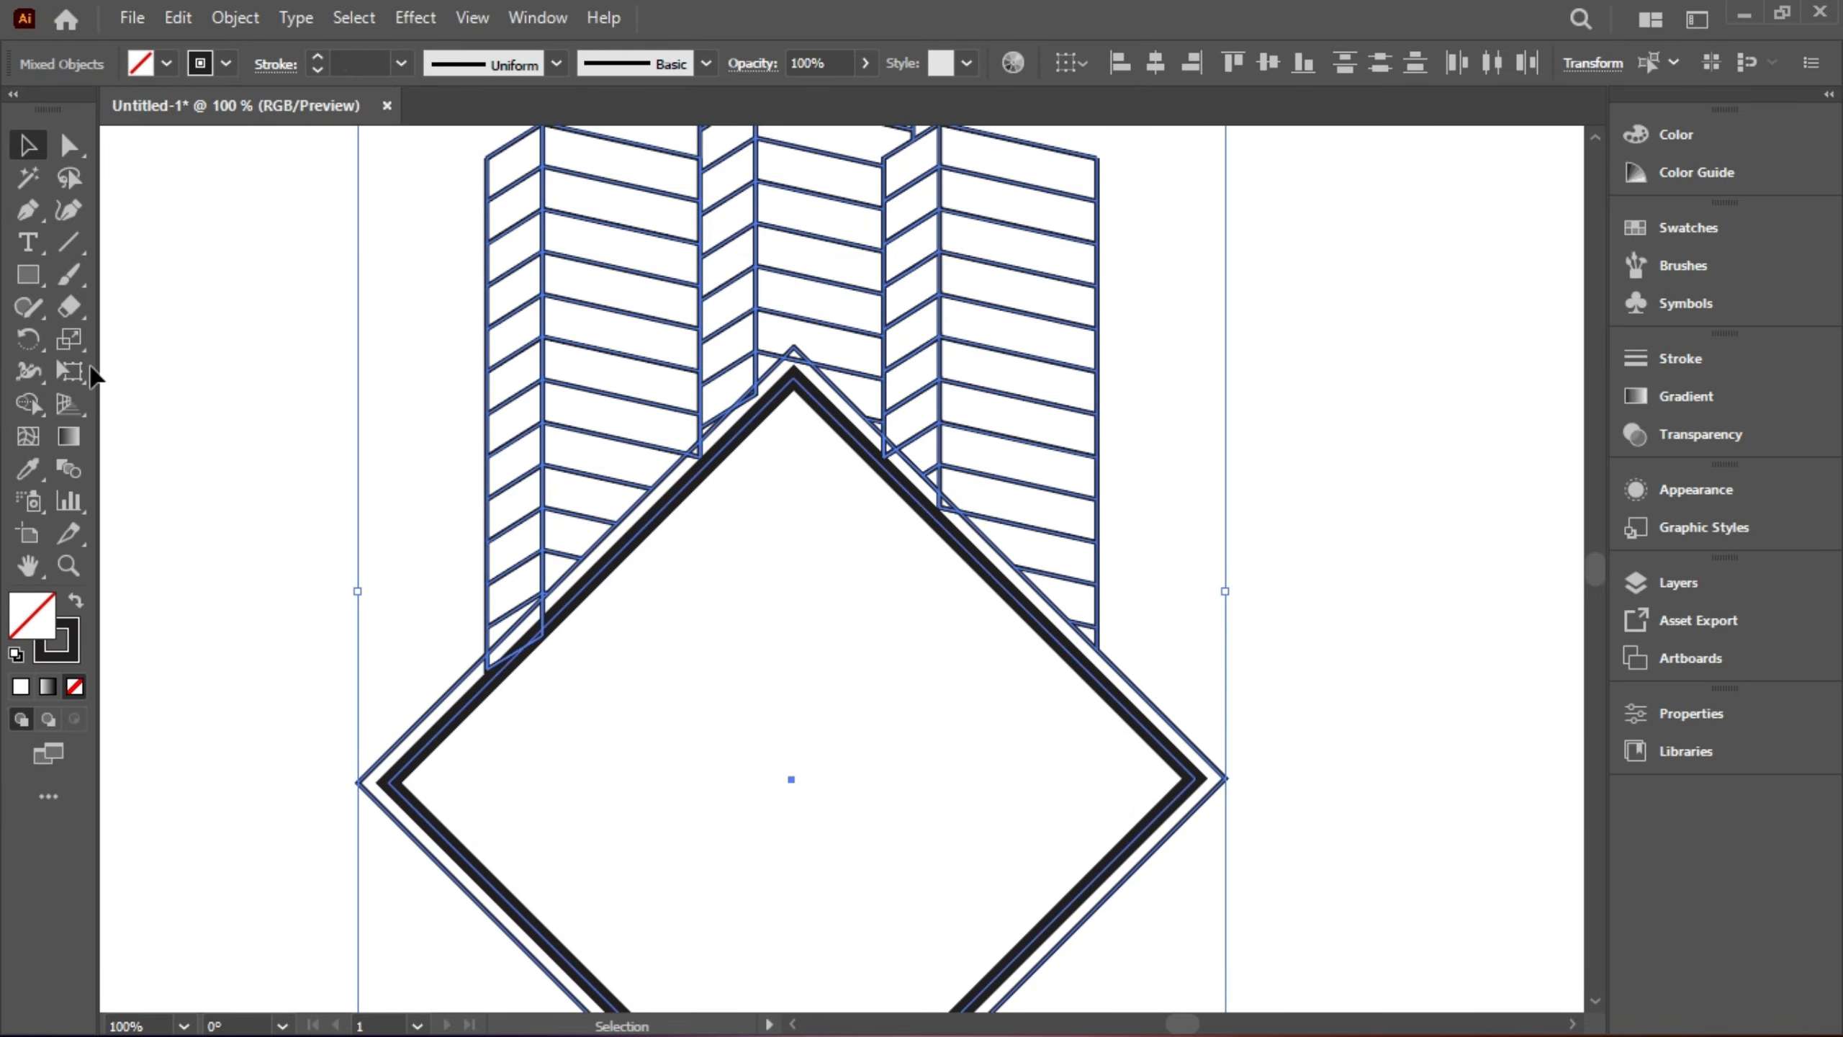
Step: Remove the stray tower segments crossing the diamond's upper peak and right edge with the Shape Builder Tool
scroll(769, 366, up, 3)
alt+click(714, 460)
alt+click(608, 527)
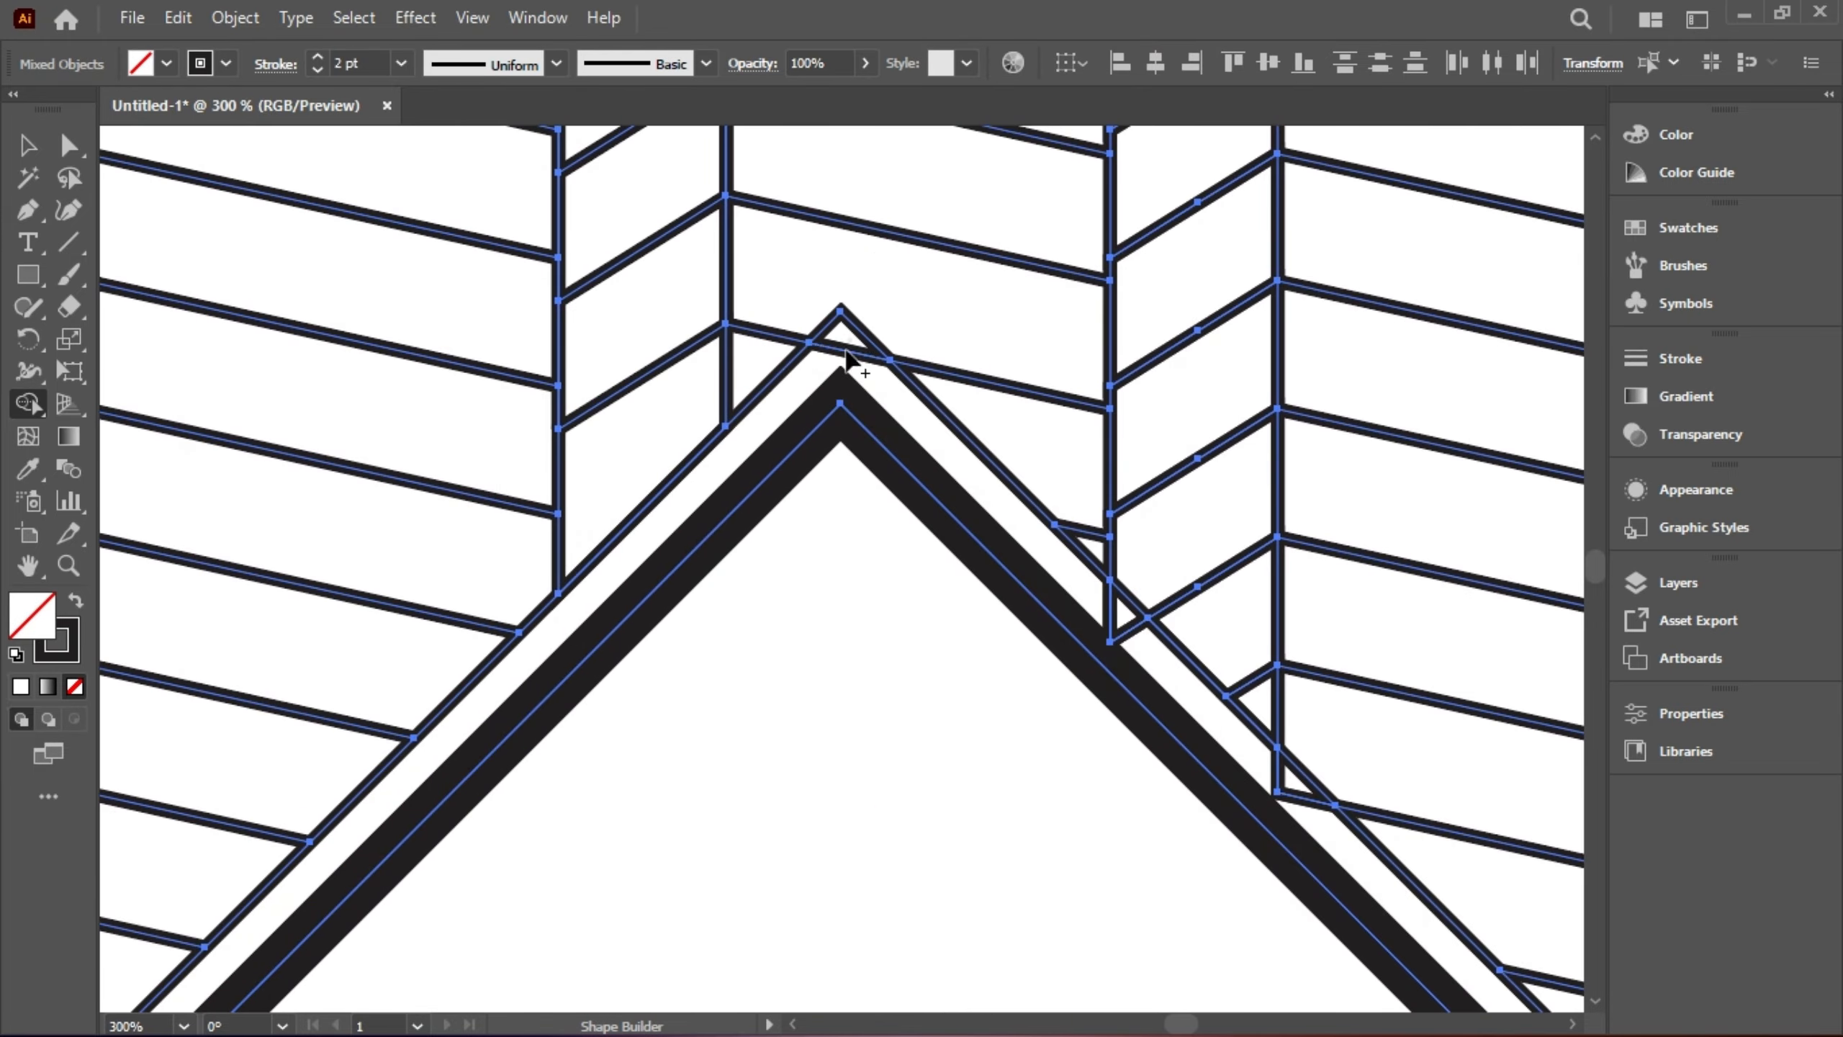
alt+click(853, 352)
alt+click(1118, 578)
drag(1289, 759, 757, 427)
alt+click(756, 424)
scroll(1037, 574, down, 4)
click(28, 146)
click(258, 273)
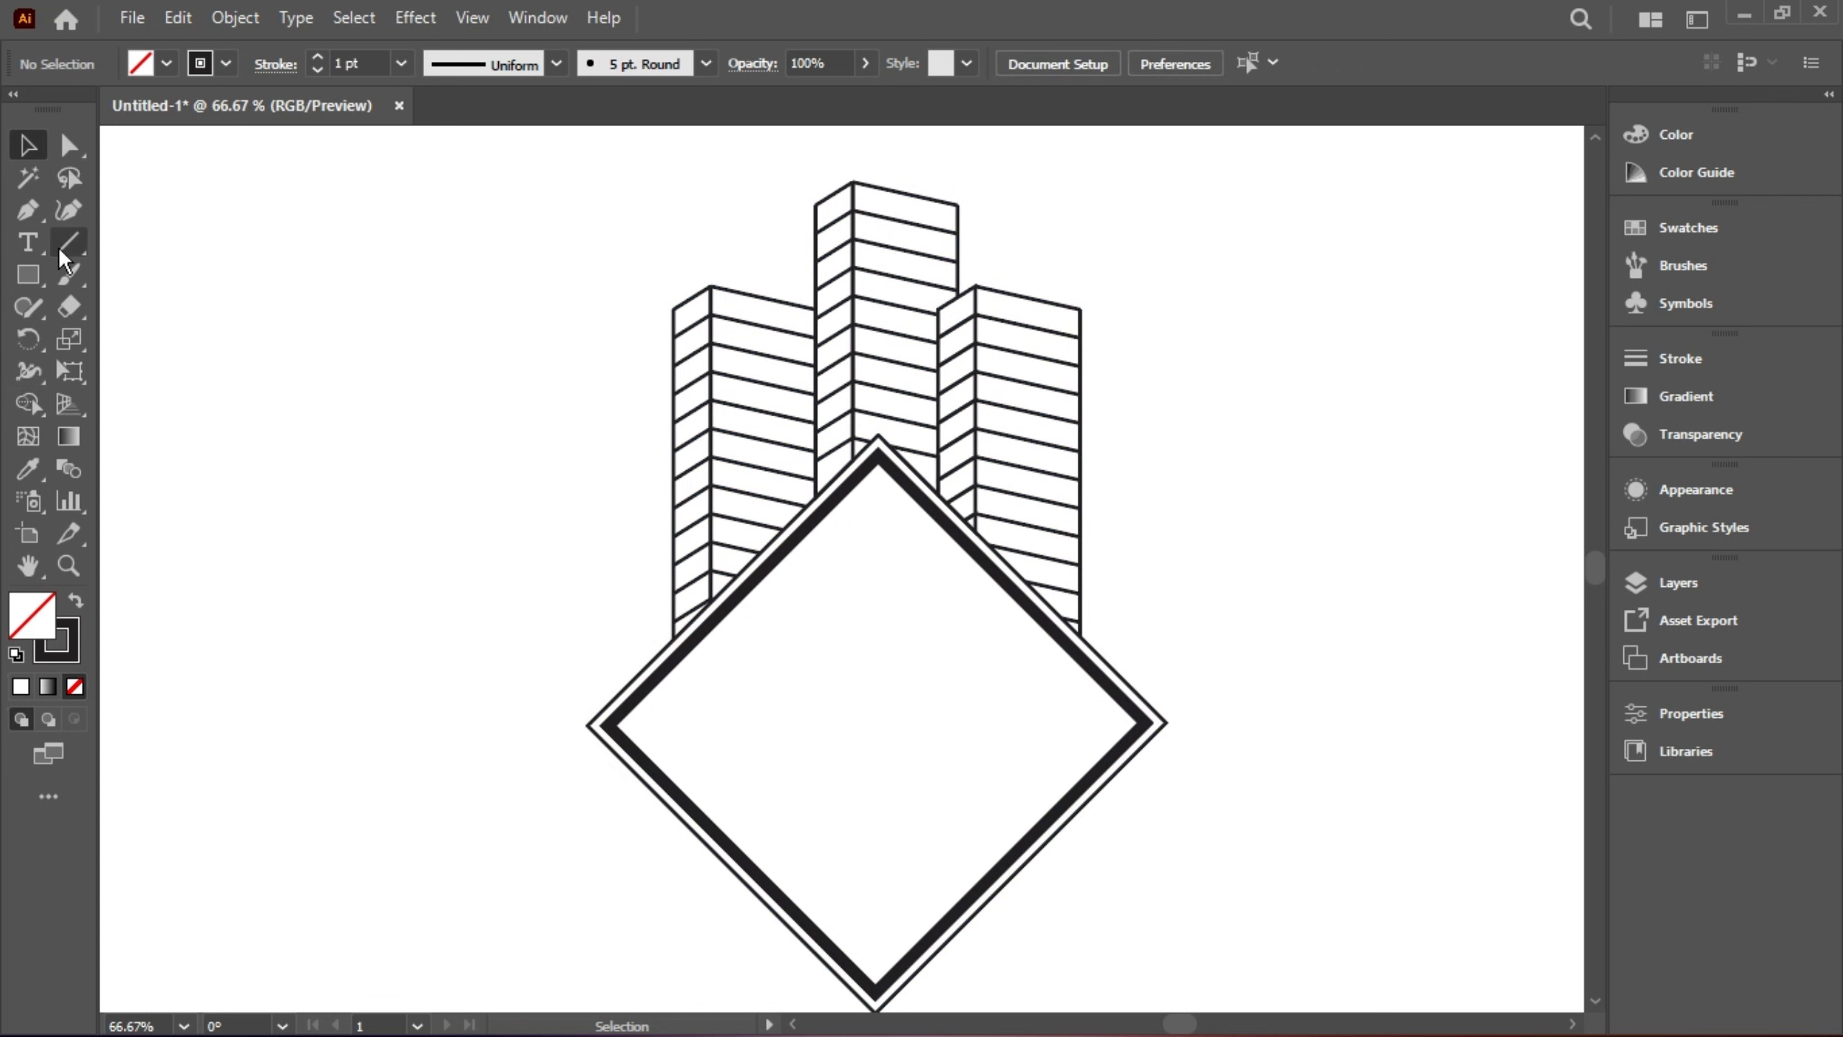
Step: Draw a straight horizontal line across the diamond slightly above its side corners and adjust its position
drag(537, 659, 1140, 659)
click(28, 146)
drag(840, 659, 872, 666)
click(506, 666)
Step: Remove the diamond's part below the horizontal line with the Shape Builder Tool and delete the leftover line
drag(1173, 625, 415, 683)
click(28, 404)
drag(784, 784, 608, 701)
click(28, 146)
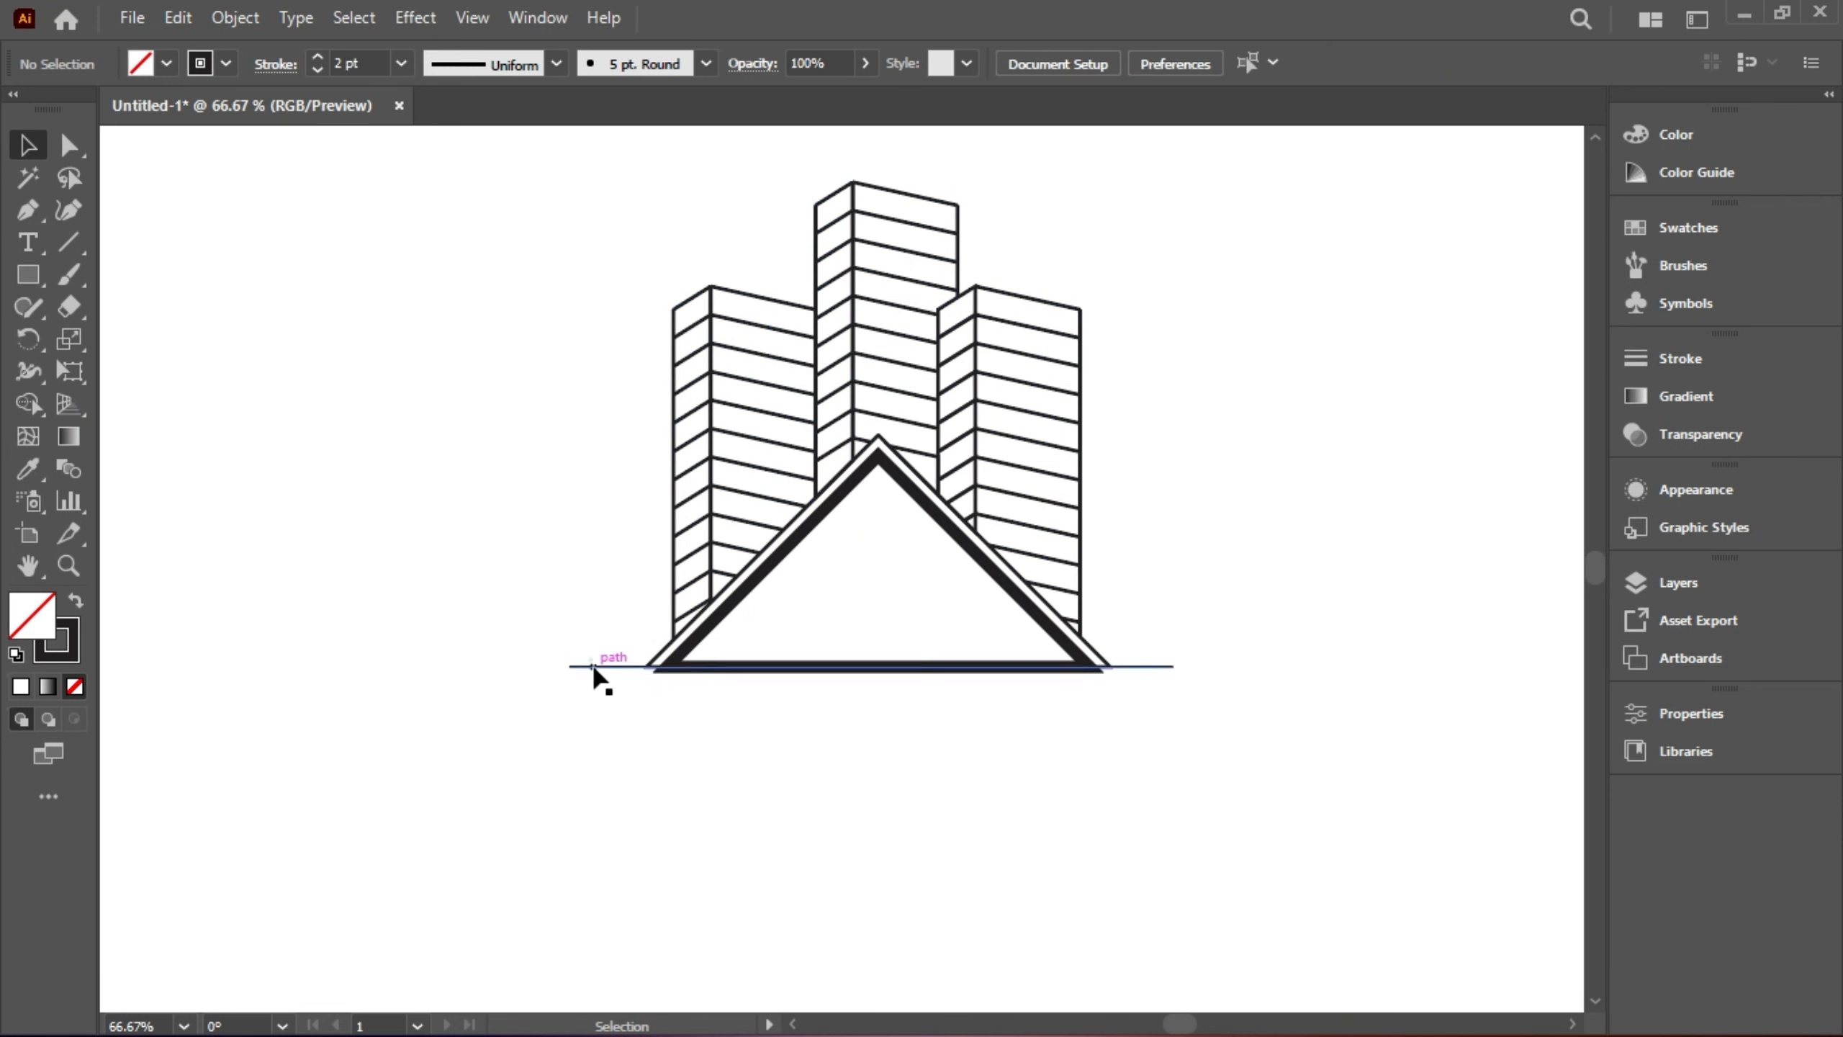
click(594, 668)
key(Delete)
Step: Draw a short horizontal line with the Pen tool beside the towers and give it a tapered width profile
click(28, 211)
click(175, 295)
shift+click(370, 295)
click(28, 146)
click(317, 58)
click(317, 70)
click(557, 64)
Step: Place tapered lines at both lower corners of the triangle, mirrored so their points face outward
mouse_move(272, 295)
mouse_down()
mouse_move(310, 335)
mouse_move(1111, 666)
mouse_up()
click(488, 274)
drag(1237, 671, 663, 669)
right_click(1120, 655)
mouse_move(1190, 901)
click(1494, 908)
Step: Line up the left tapered line with the triangle's lower corner and set its stroke to 9 pt
click(733, 674)
scroll(562, 656, up, 5)
drag(394, 705, 394, 717)
drag(1038, 714, 1101, 726)
double_click(317, 70)
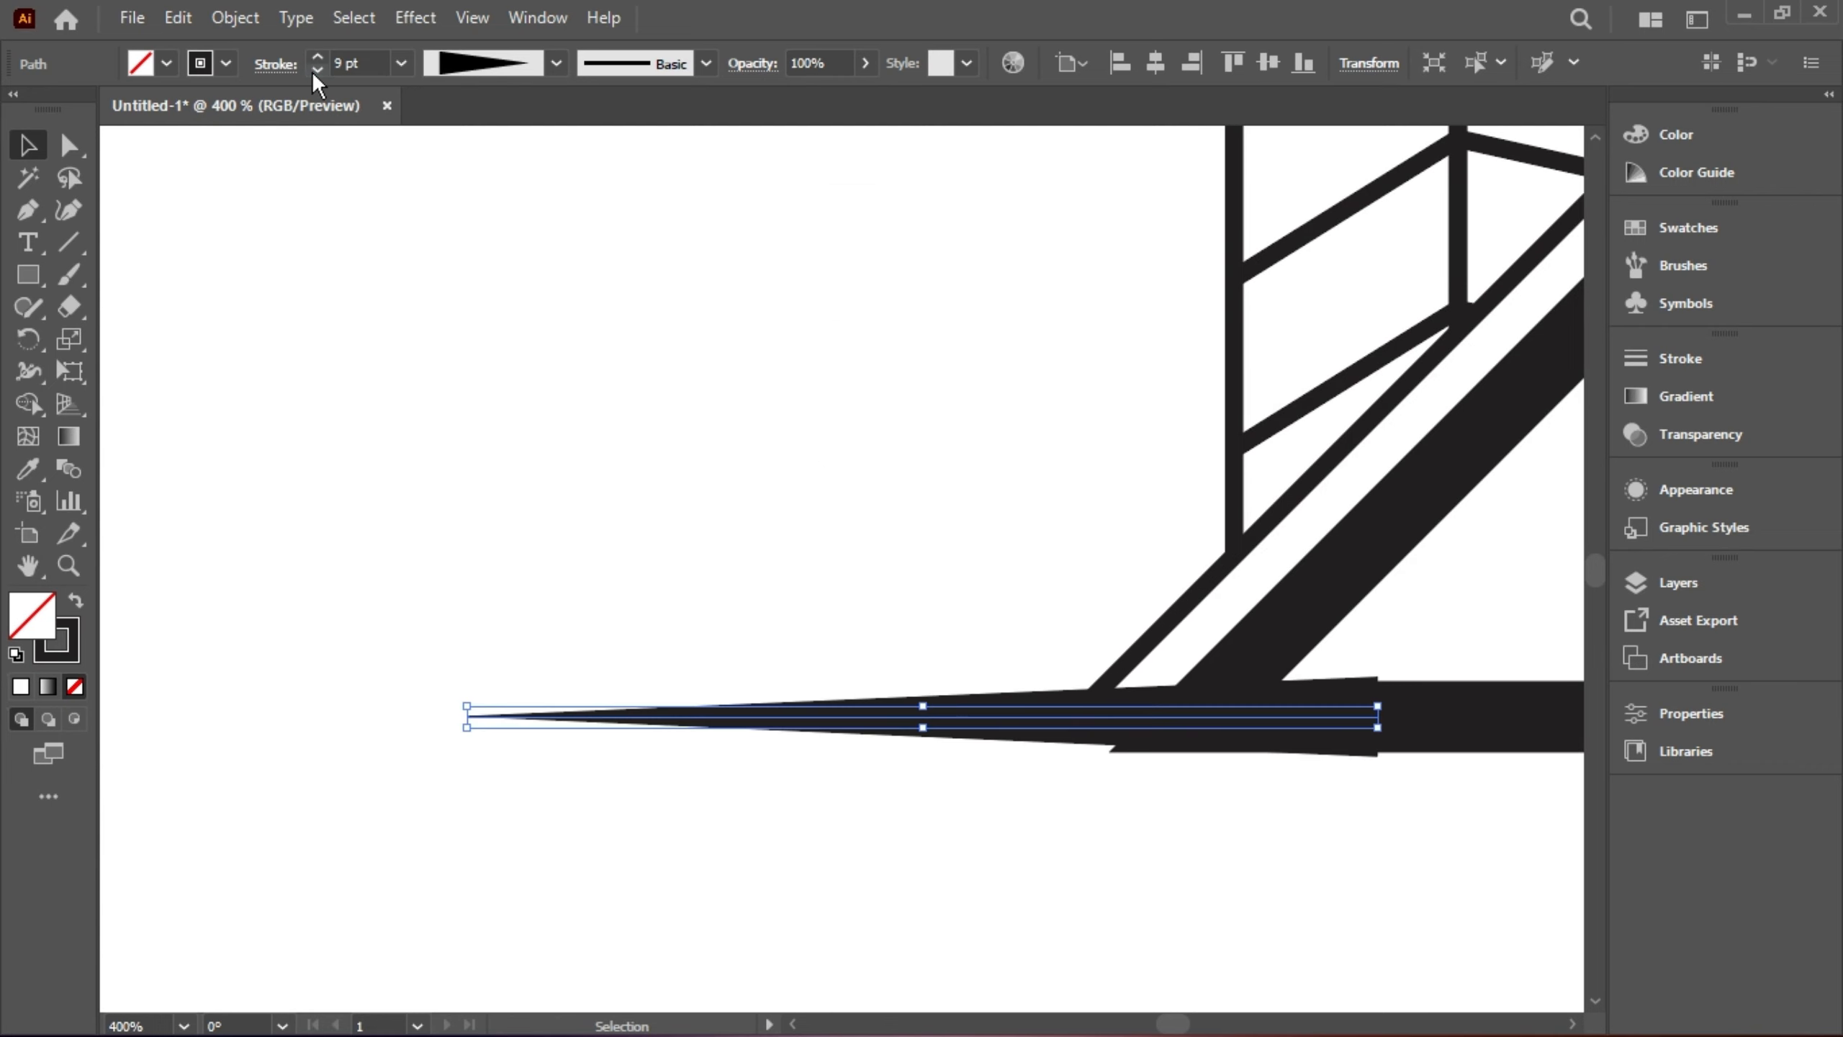
Step: Thin the right tapered line's stroke and line it up with the triangle's opposite lower corner
scroll(913, 444, down, 3)
drag(914, 445, 116, 617)
click(1288, 715)
double_click(317, 69)
scroll(1289, 705, up, 5)
drag(437, 756, 435, 730)
drag(829, 765, 712, 775)
Step: Expand the appearance, fill and stroke of the tapered lines and the triangle outlines into solid shapes
drag(406, 595, 1221, 609)
drag(921, 617, 1517, 820)
scroll(1451, 791, down, 4)
shift+click(312, 957)
click(235, 18)
click(326, 388)
click(235, 18)
click(334, 357)
key(Return)
click(284, 563)
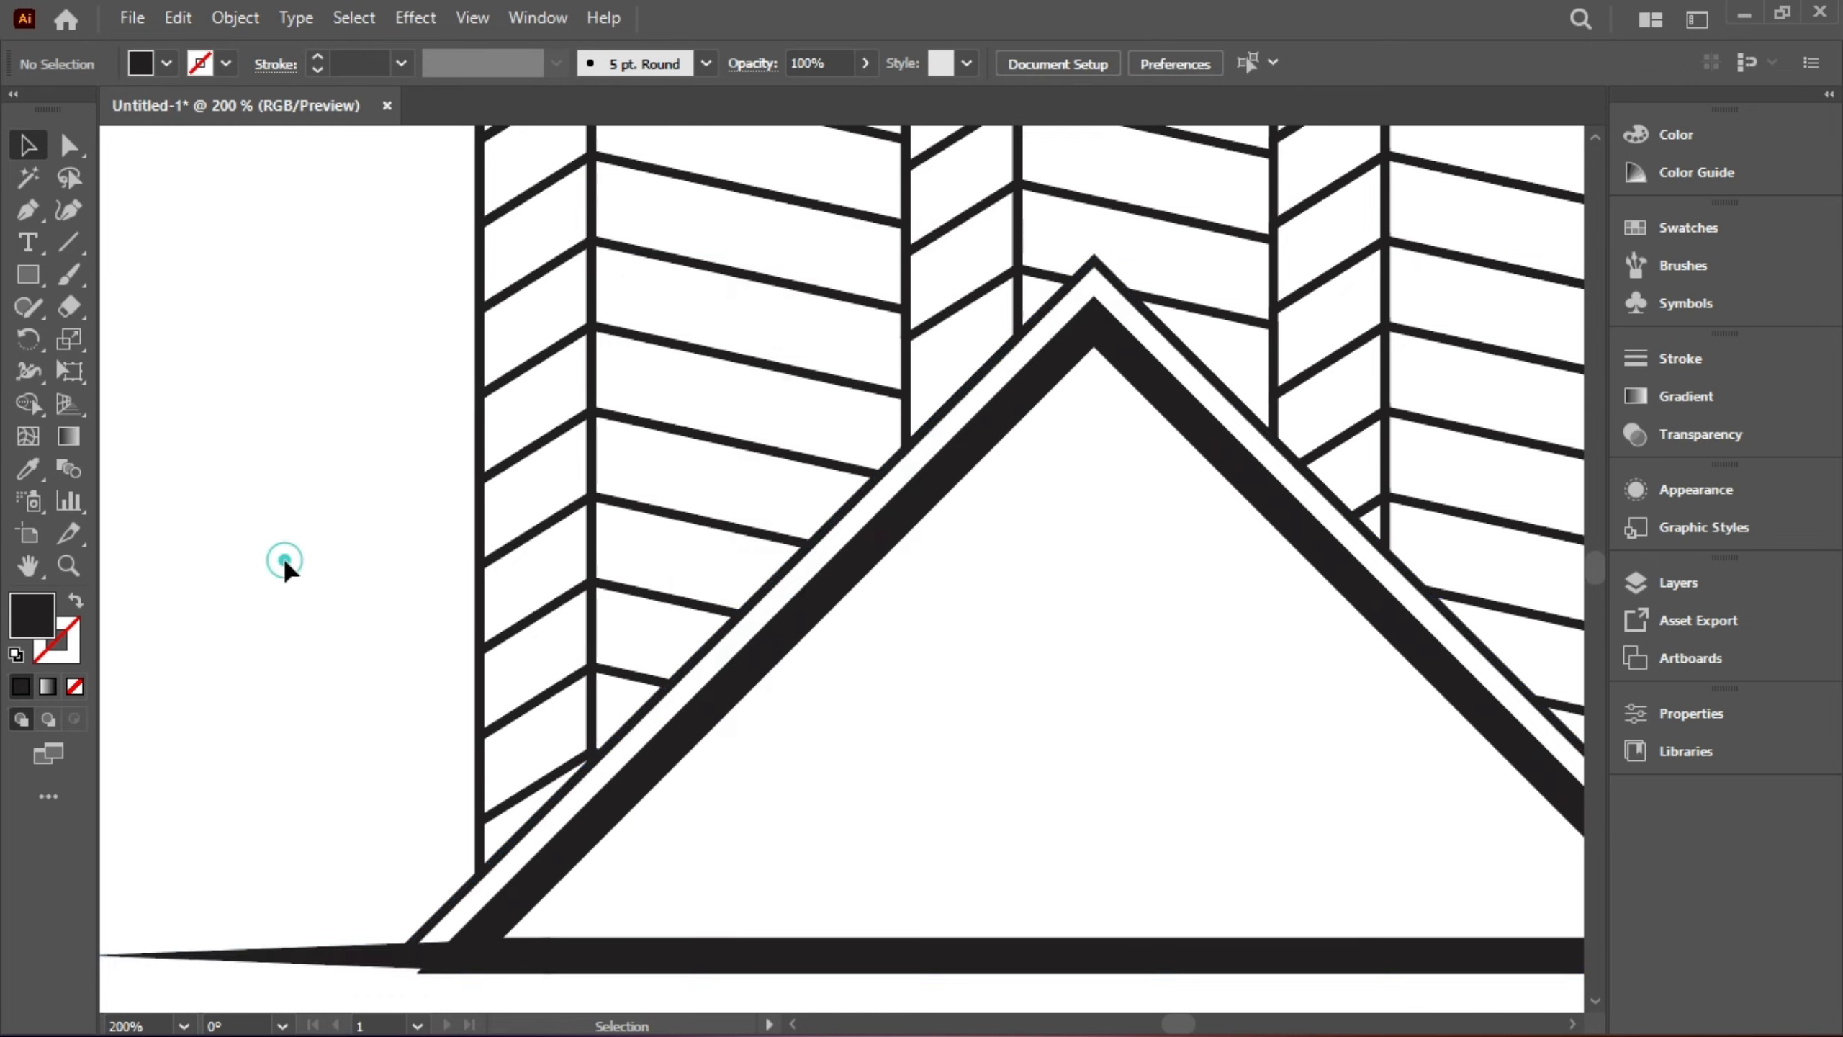
Step: Remove the triangle's base bar and merge the left wedge with the thick roof outline using the Shape Builder Tool
scroll(695, 657, down, 3)
click(683, 748)
alt+click(795, 756)
scroll(641, 763, up, 6)
alt+click(665, 674)
alt+click(508, 763)
drag(438, 715, 537, 697)
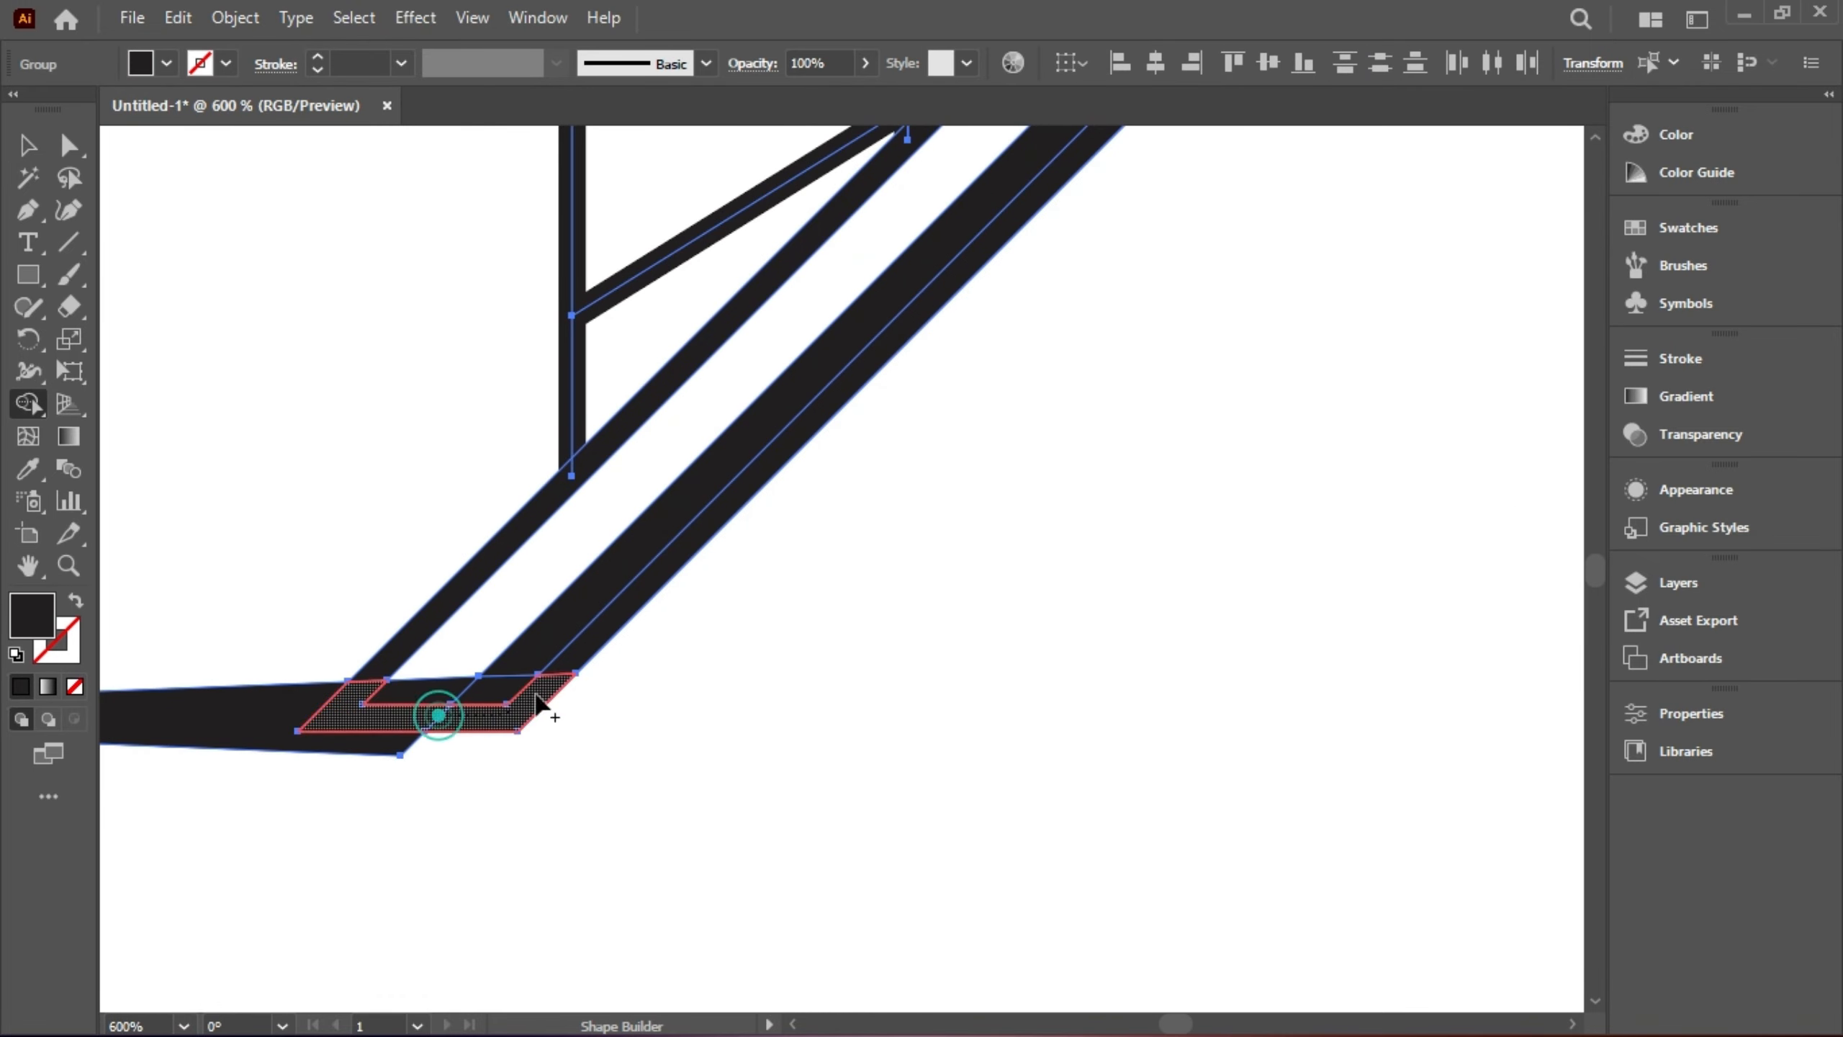
Step: Trim the excess at the right roof end and merge the right wedge with the thick roof outline
drag(1085, 635, 173, 754)
drag(1306, 689, 217, 617)
alt+click(1008, 601)
drag(872, 509, 1067, 558)
scroll(864, 557, down, 5)
click(28, 145)
Step: Round the outer and inner corners where the left wedge meets the thick roof outline
scroll(174, 557, up, 6)
click(450, 733)
click(69, 145)
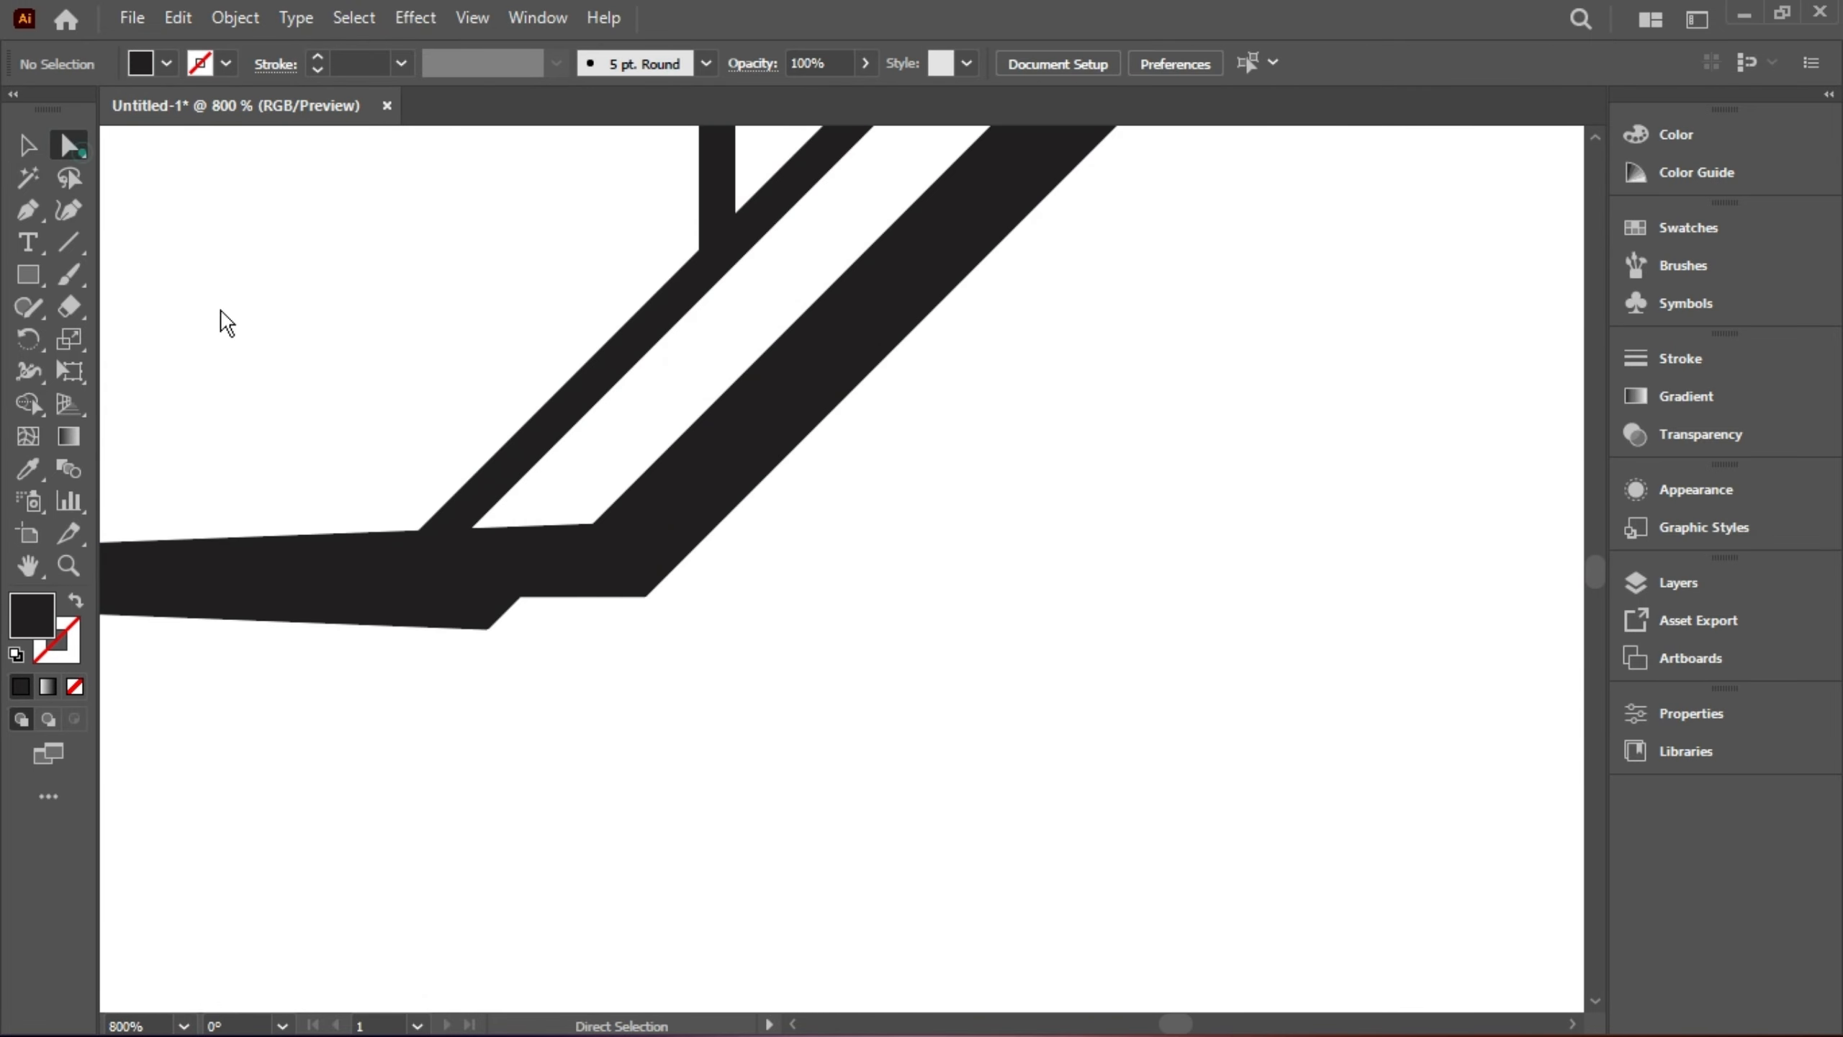
drag(514, 597, 600, 508)
drag(539, 629, 614, 622)
click(914, 625)
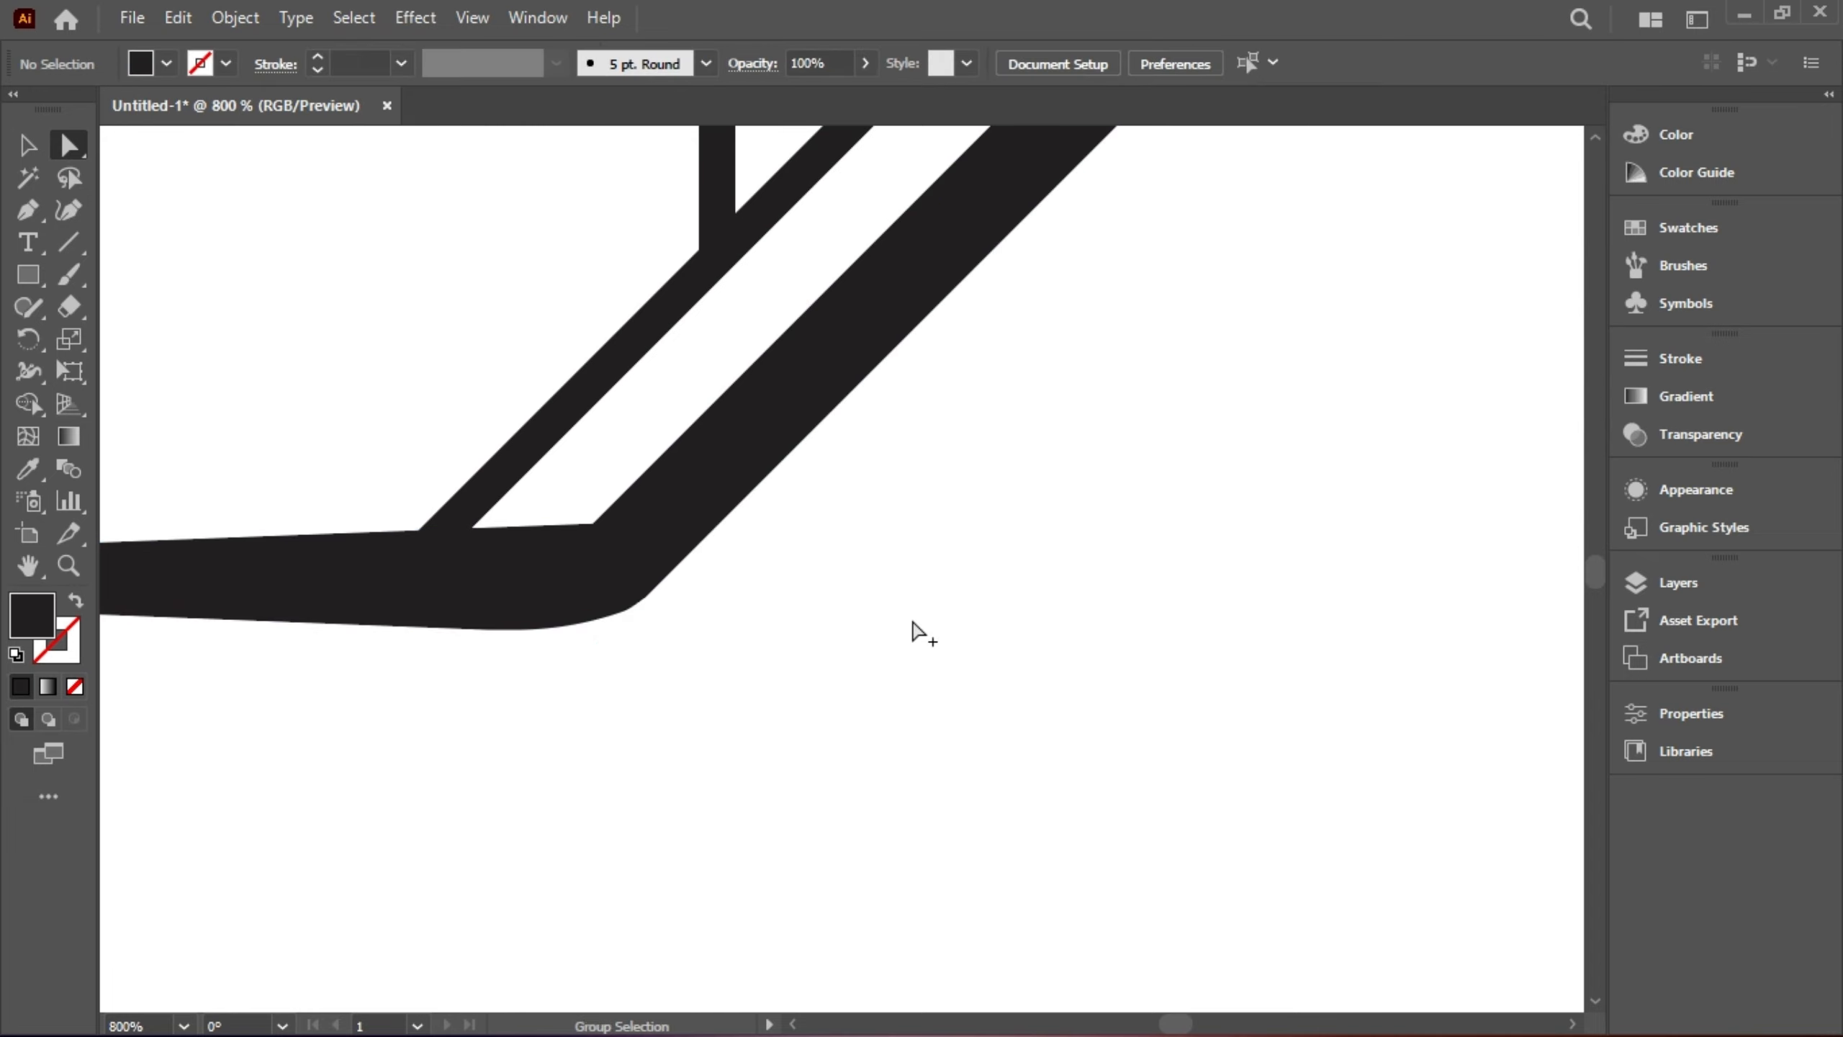
click(594, 523)
drag(581, 495, 548, 422)
click(916, 617)
Step: Round the right wedge's outer corner at the roof to about 13 px and smooth its inner corner
drag(1343, 610, 290, 602)
drag(1083, 584, 979, 601)
drag(1379, 835, 327, 617)
drag(728, 660, 1149, 527)
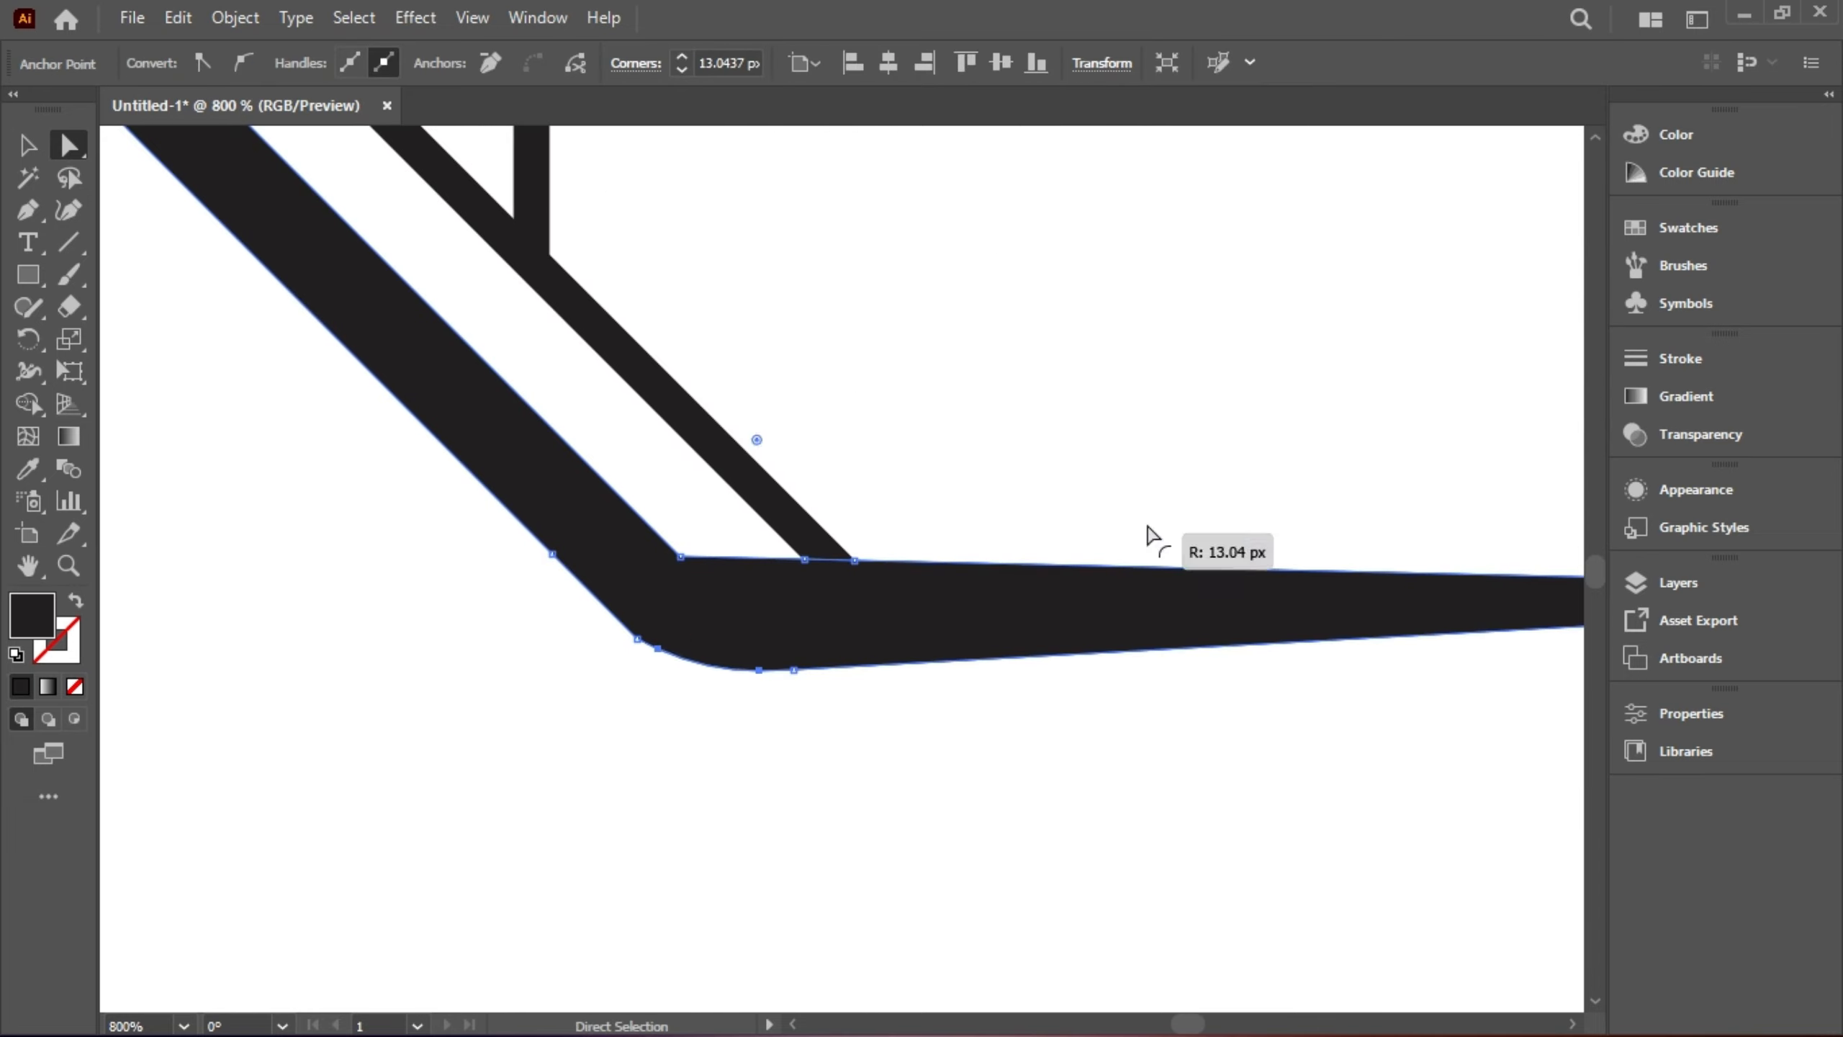
click(679, 556)
drag(691, 528, 741, 409)
click(637, 638)
drag(652, 611, 697, 523)
click(491, 723)
scroll(493, 731, down, 8)
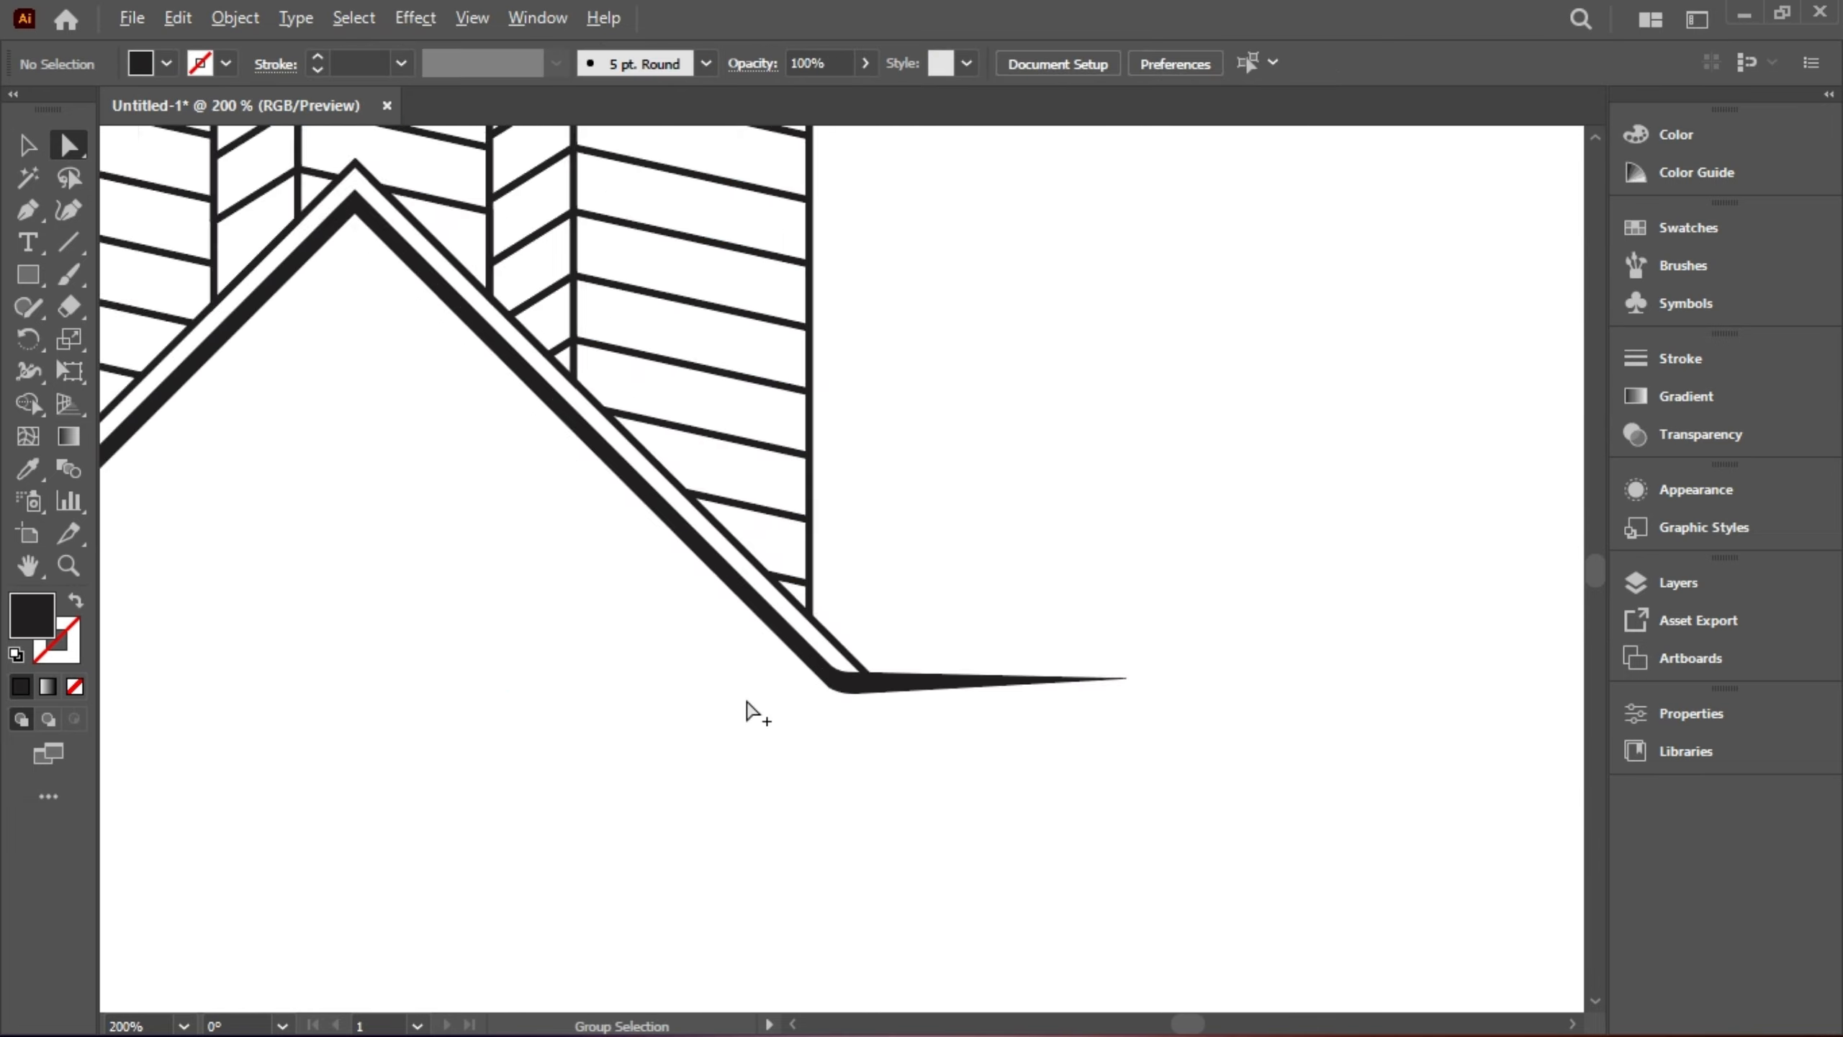
scroll(874, 642, up, 1)
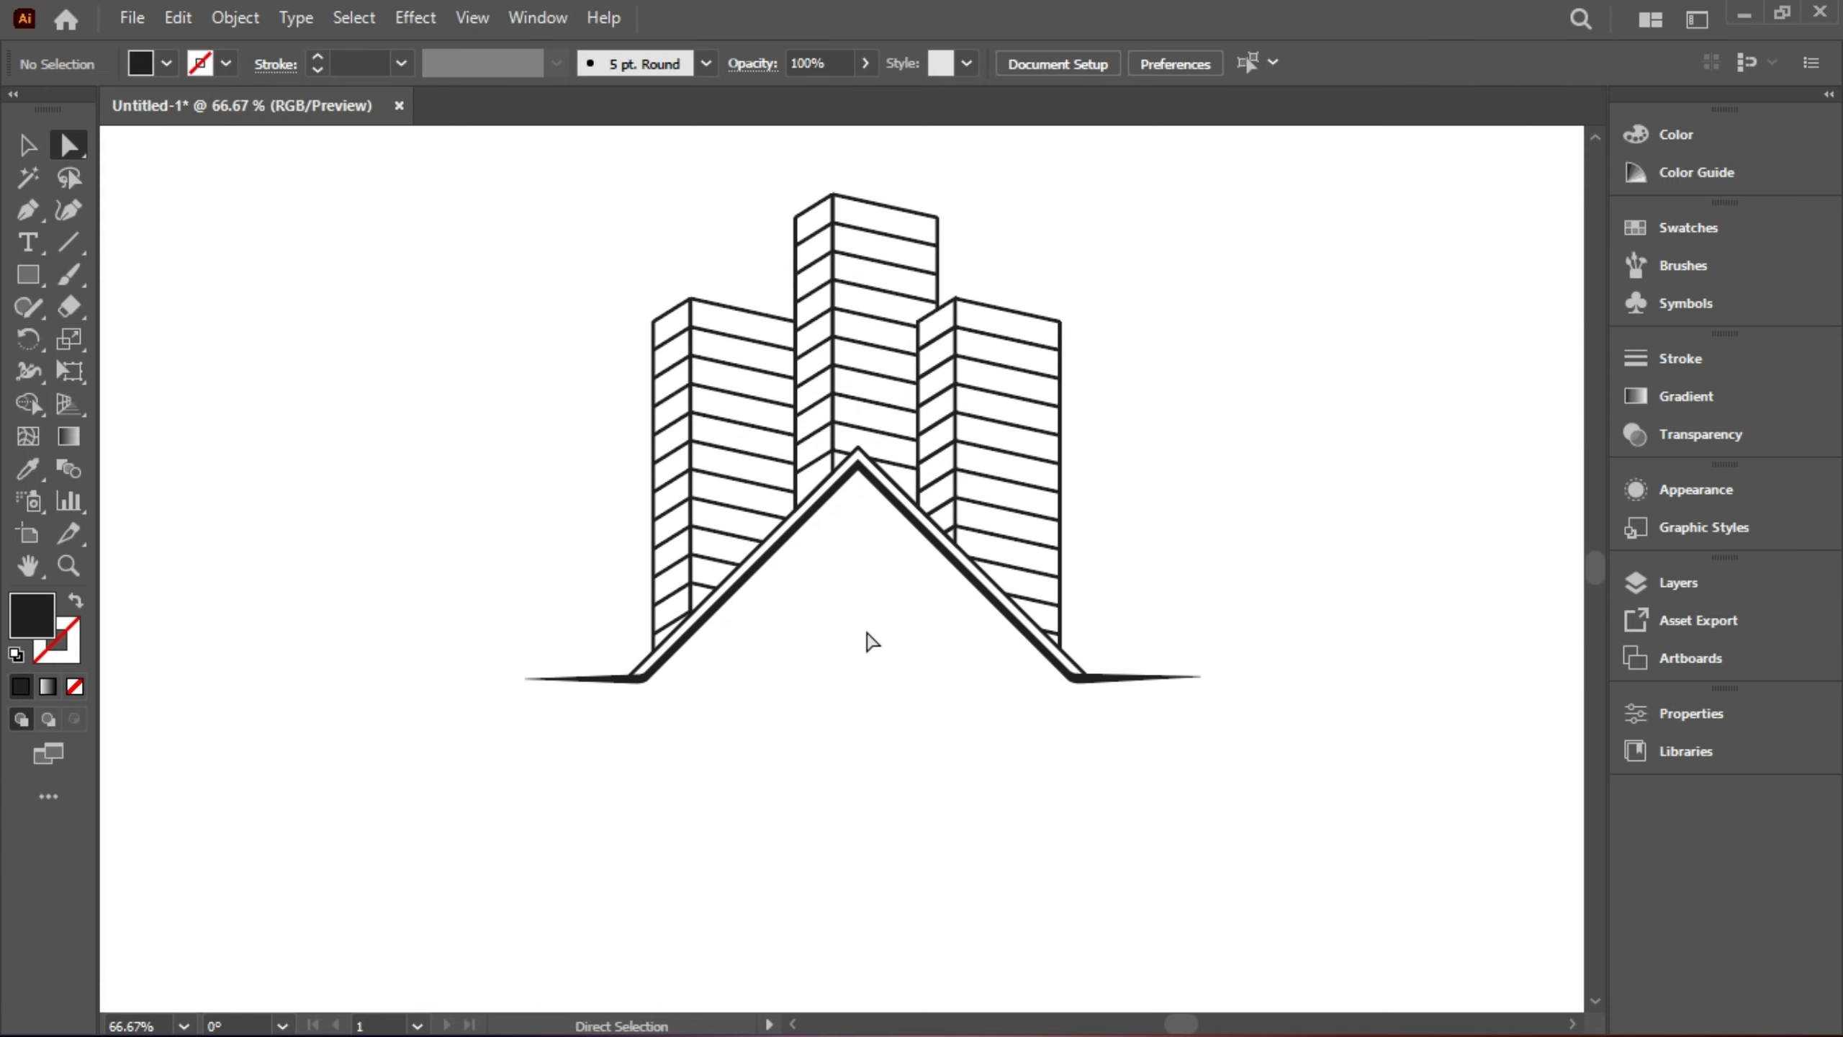
Step: Draw a black square beside the towers and cross its centre with a vertical and a horizontal line
drag(27, 276, 141, 279)
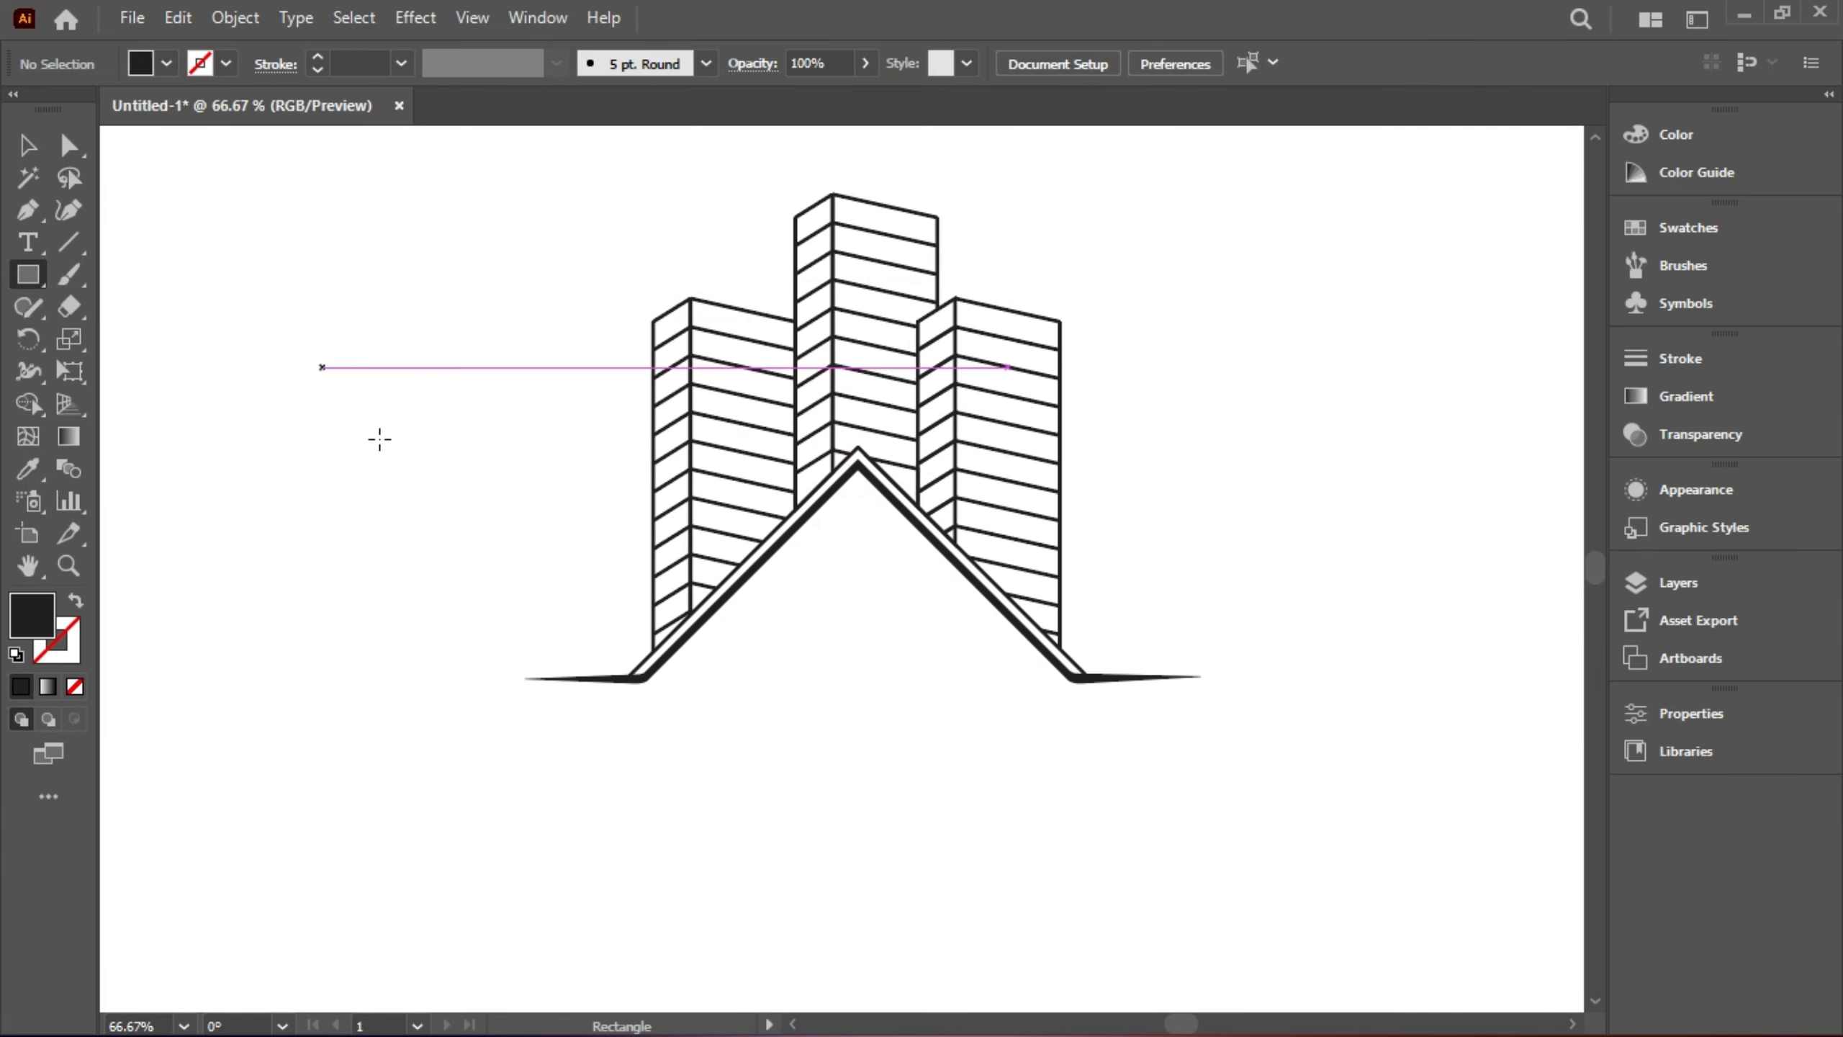
drag(323, 366, 464, 508)
click(69, 242)
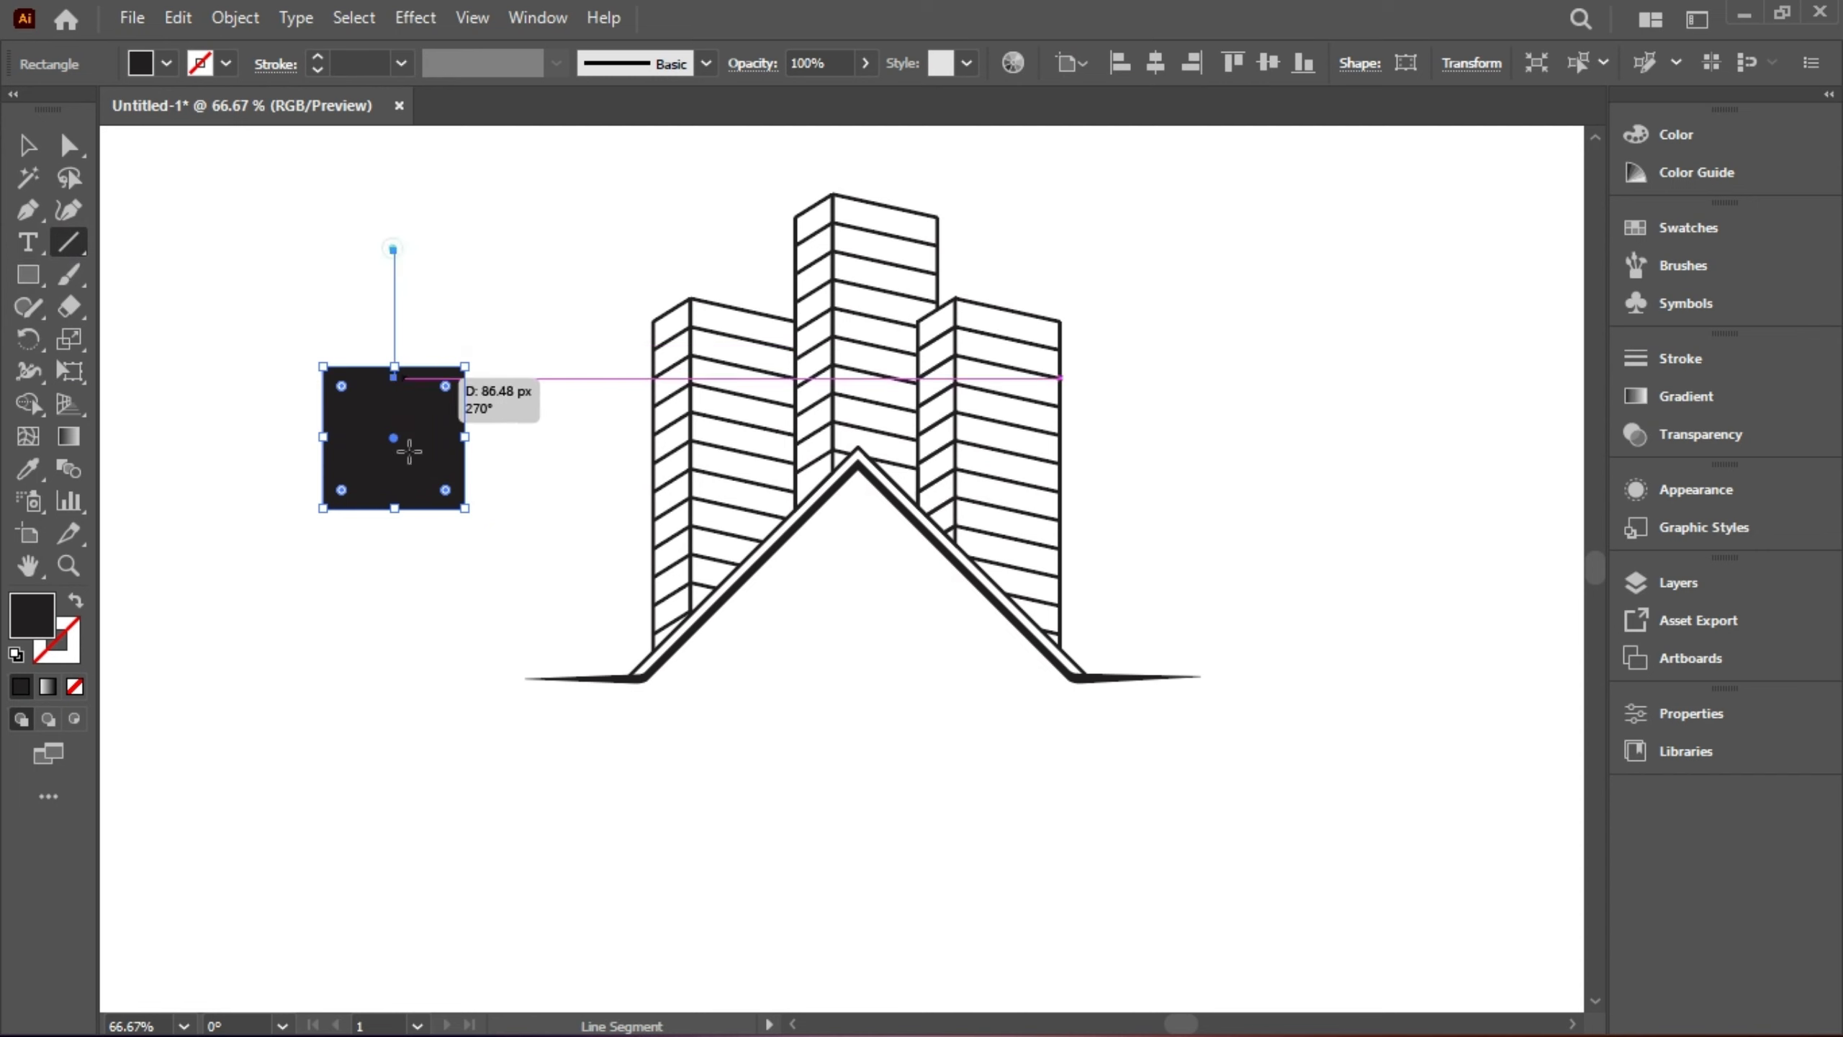
drag(393, 432, 395, 613)
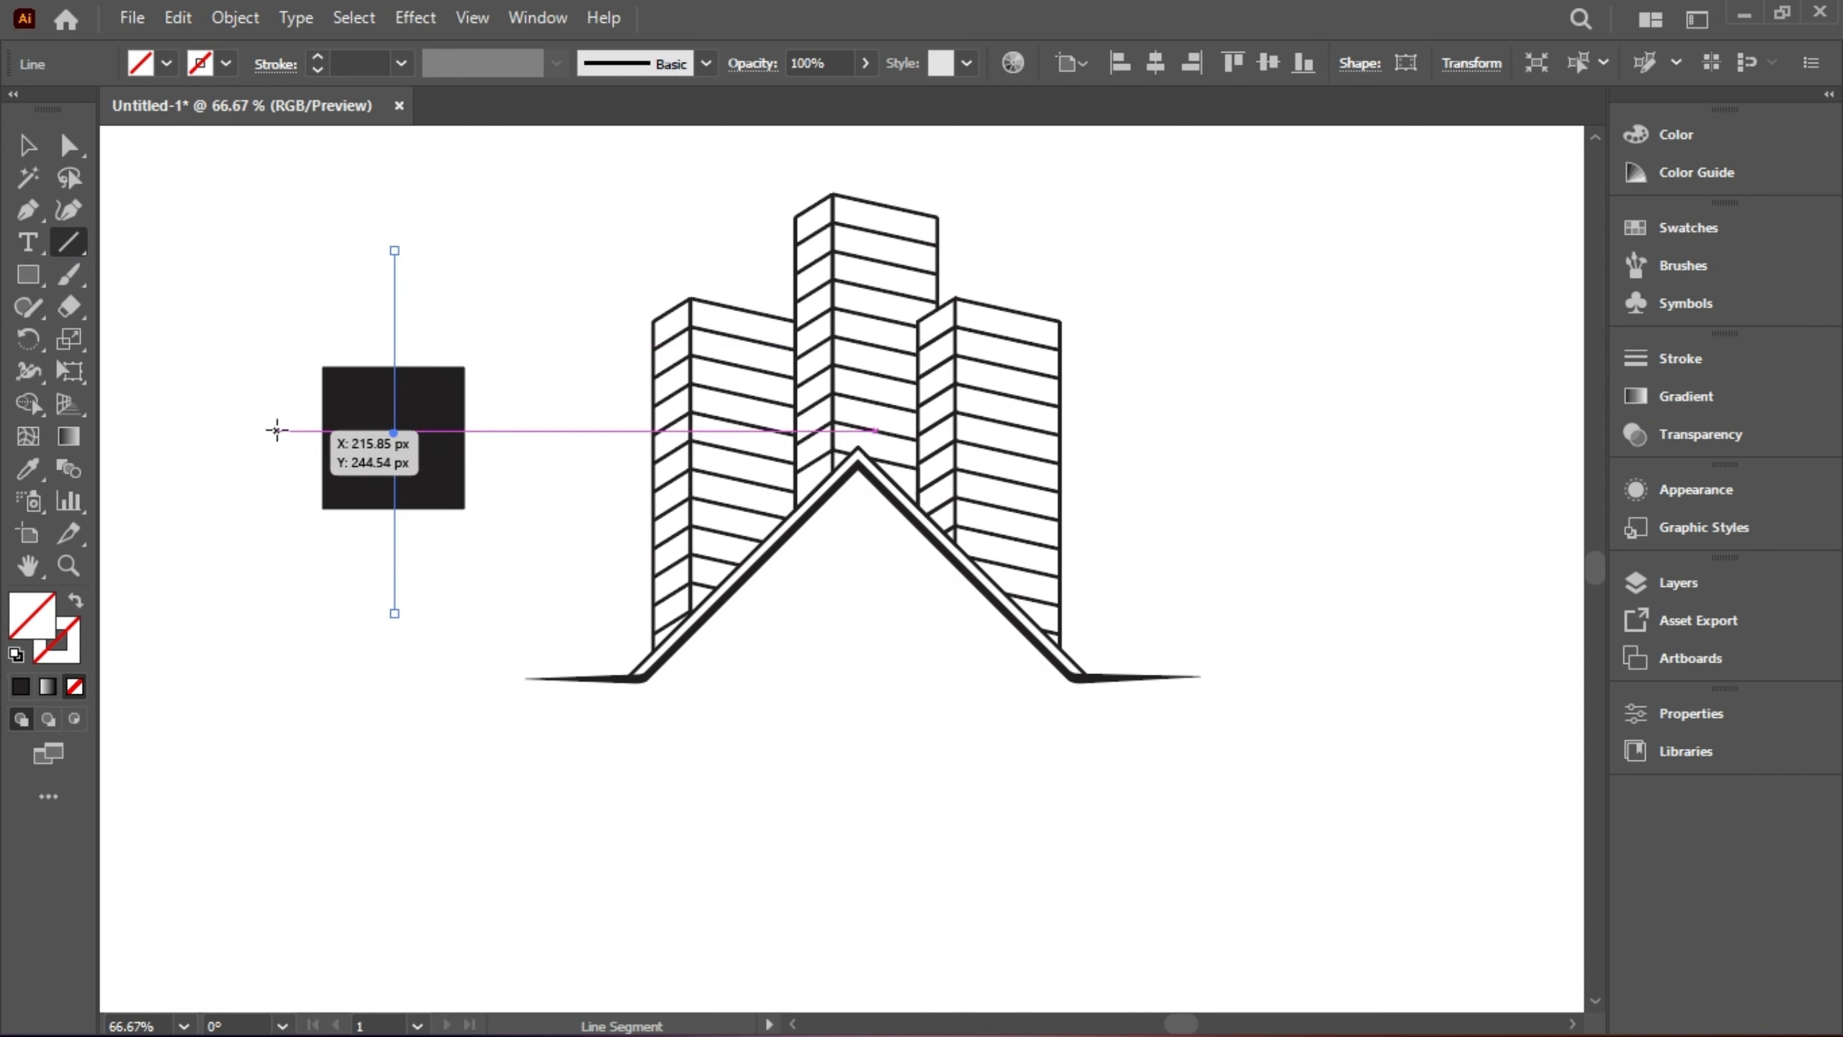
drag(393, 433, 517, 432)
Step: Set the stroke of the two crossing lines to 8 pt
key(v)
drag(291, 247, 435, 320)
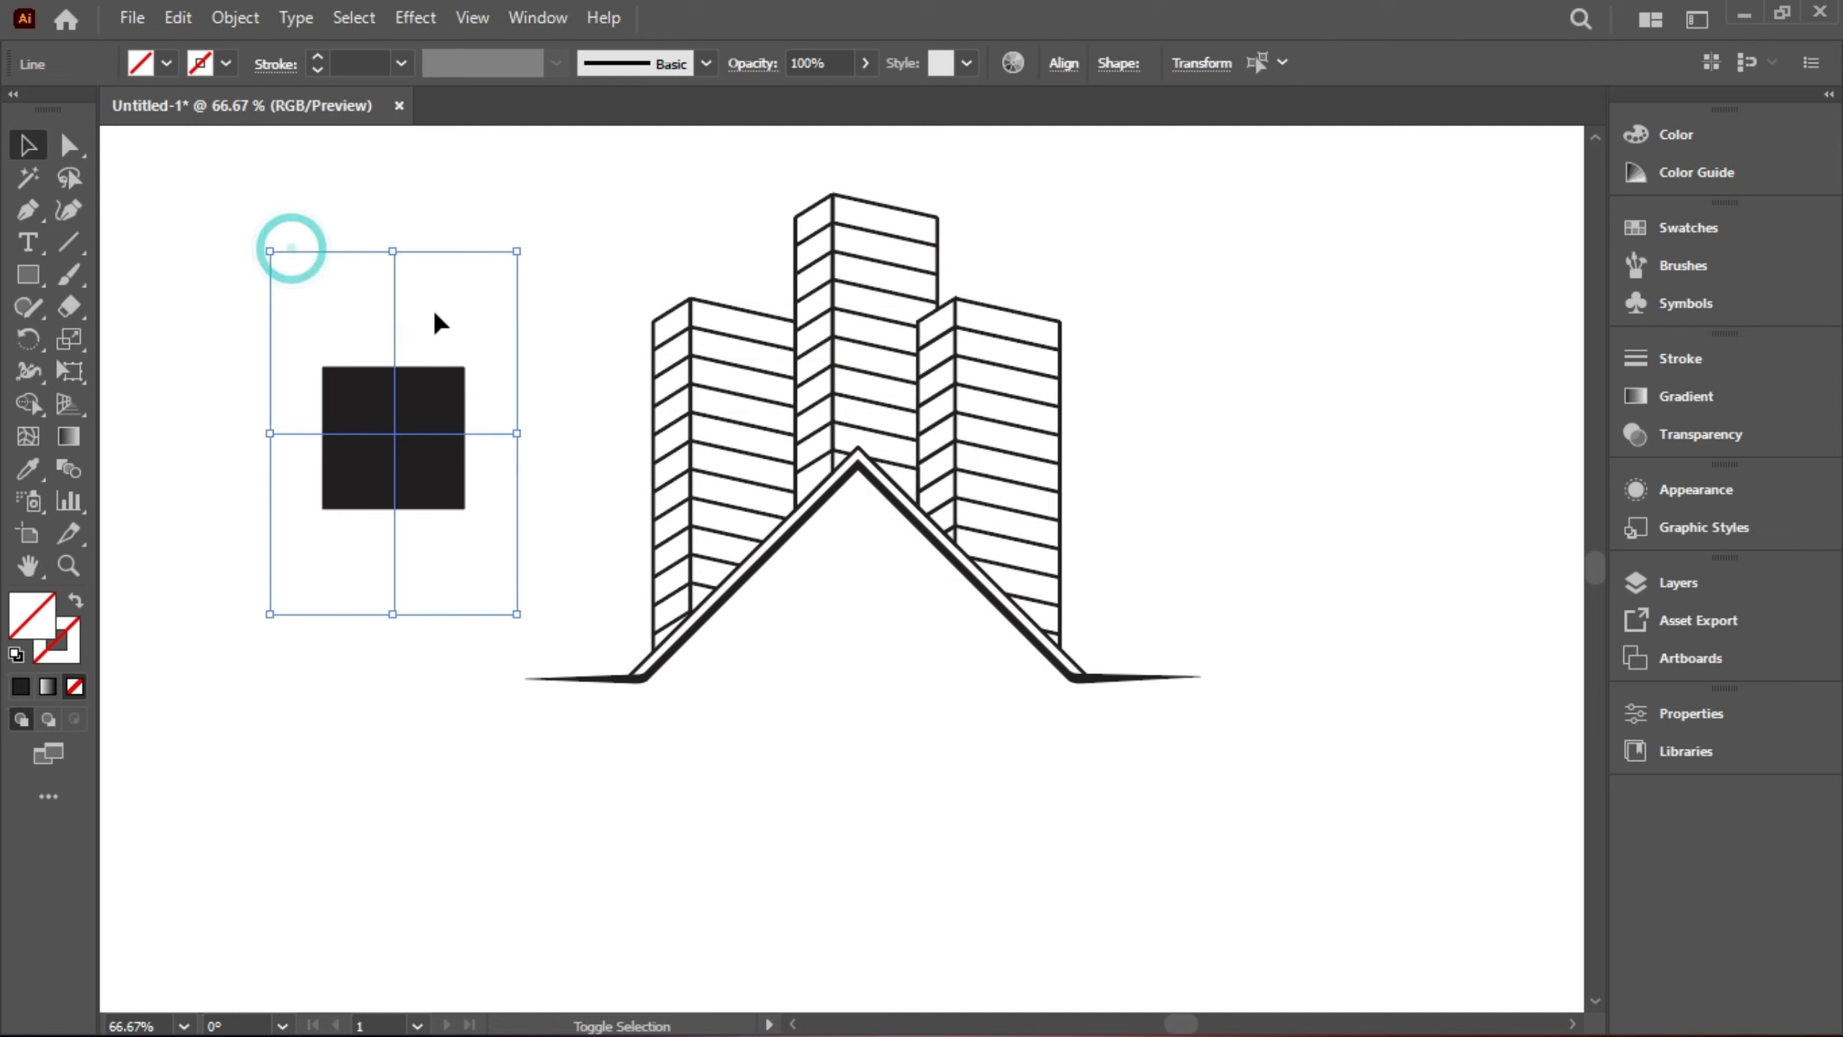
click(318, 54)
click(318, 54)
click(319, 53)
click(319, 54)
click(318, 54)
click(318, 54)
click(318, 53)
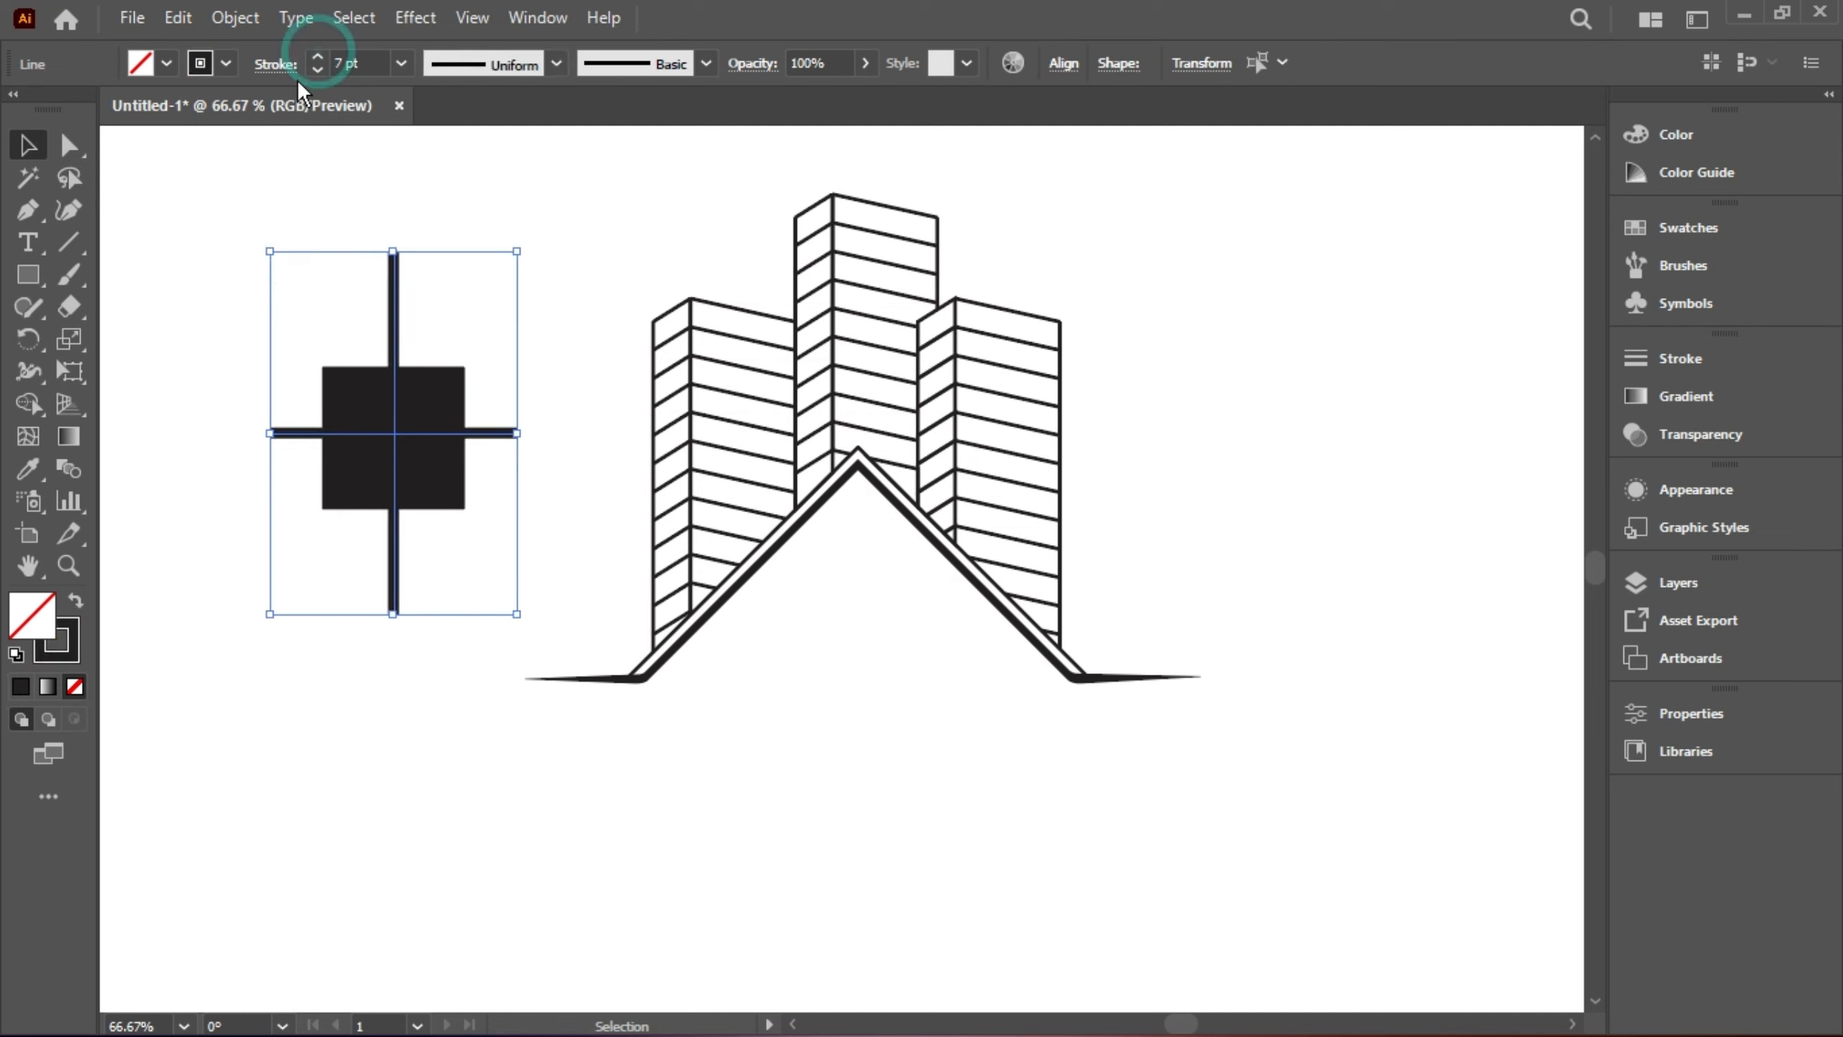
click(318, 54)
click(222, 307)
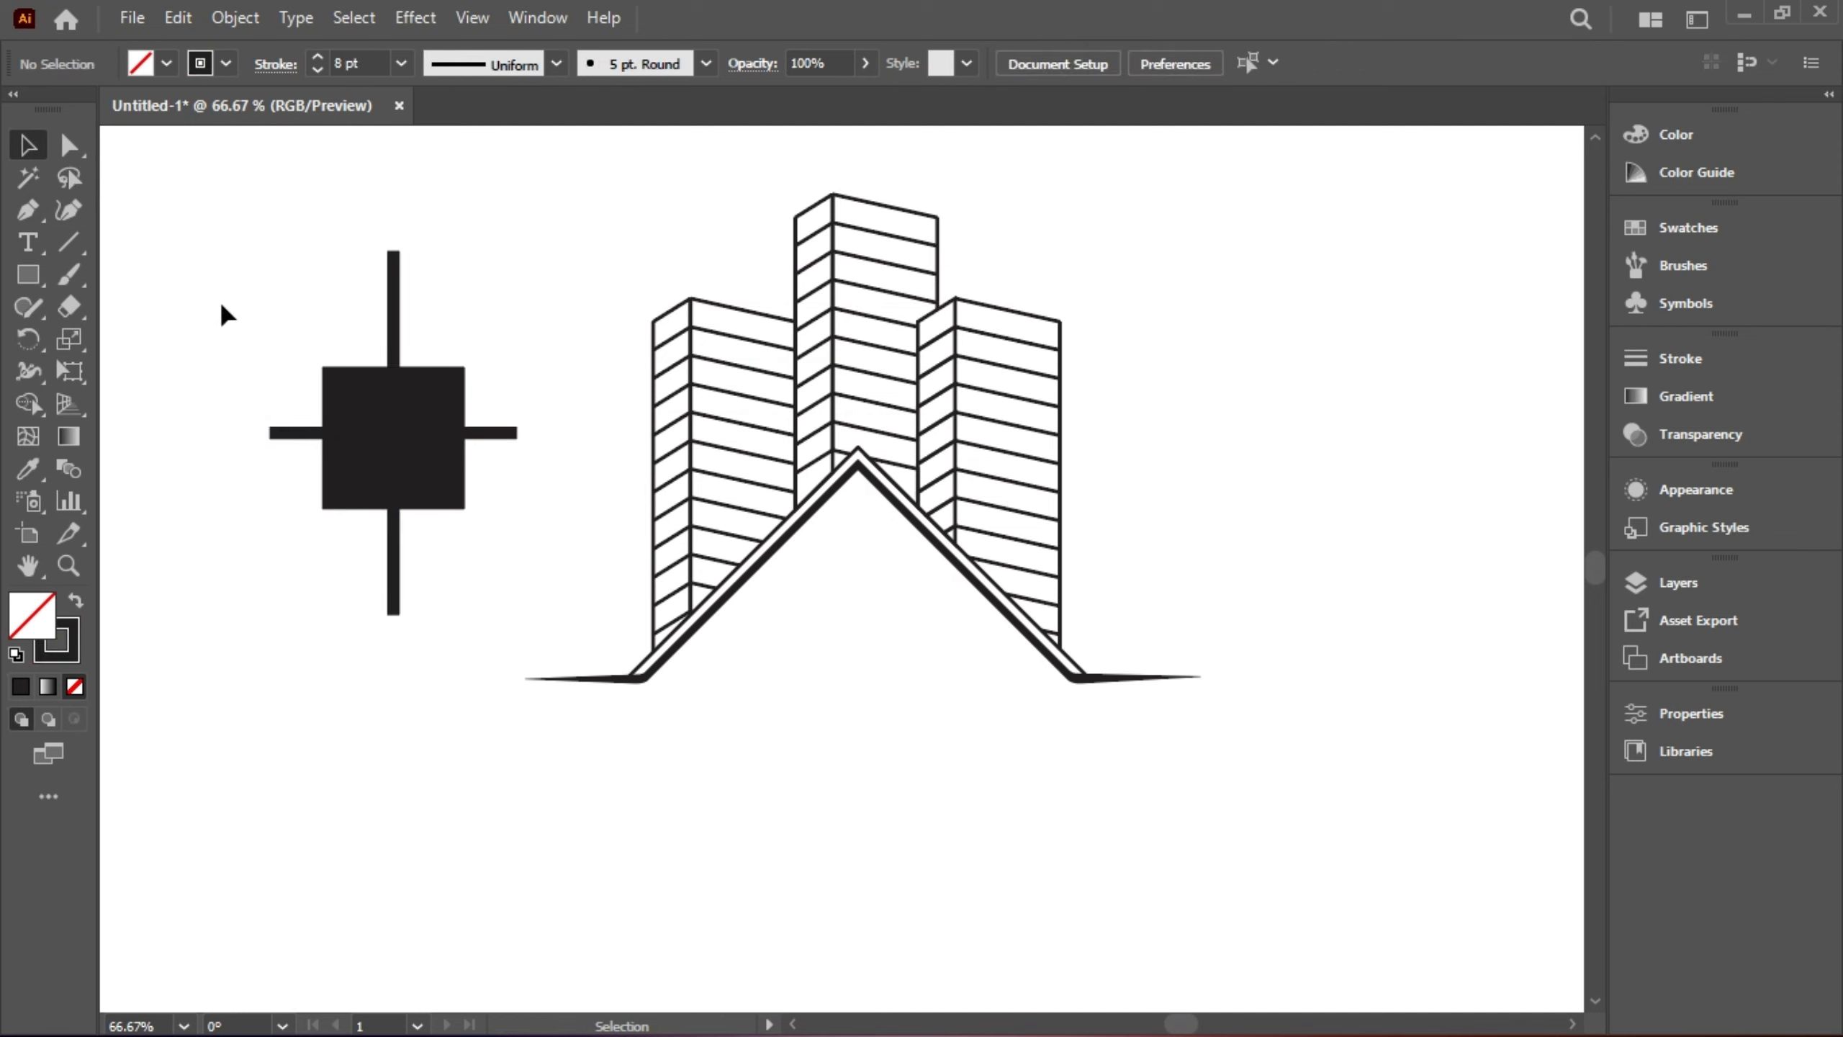
Step: Fully round the square's two upper corners into an arch
drag(347, 386, 352, 396)
click(68, 145)
click(330, 354)
drag(280, 341, 350, 394)
drag(447, 327, 410, 457)
click(246, 363)
Step: Align the arch and the two crossing lines on their vertical centres
key(ctrl+a)
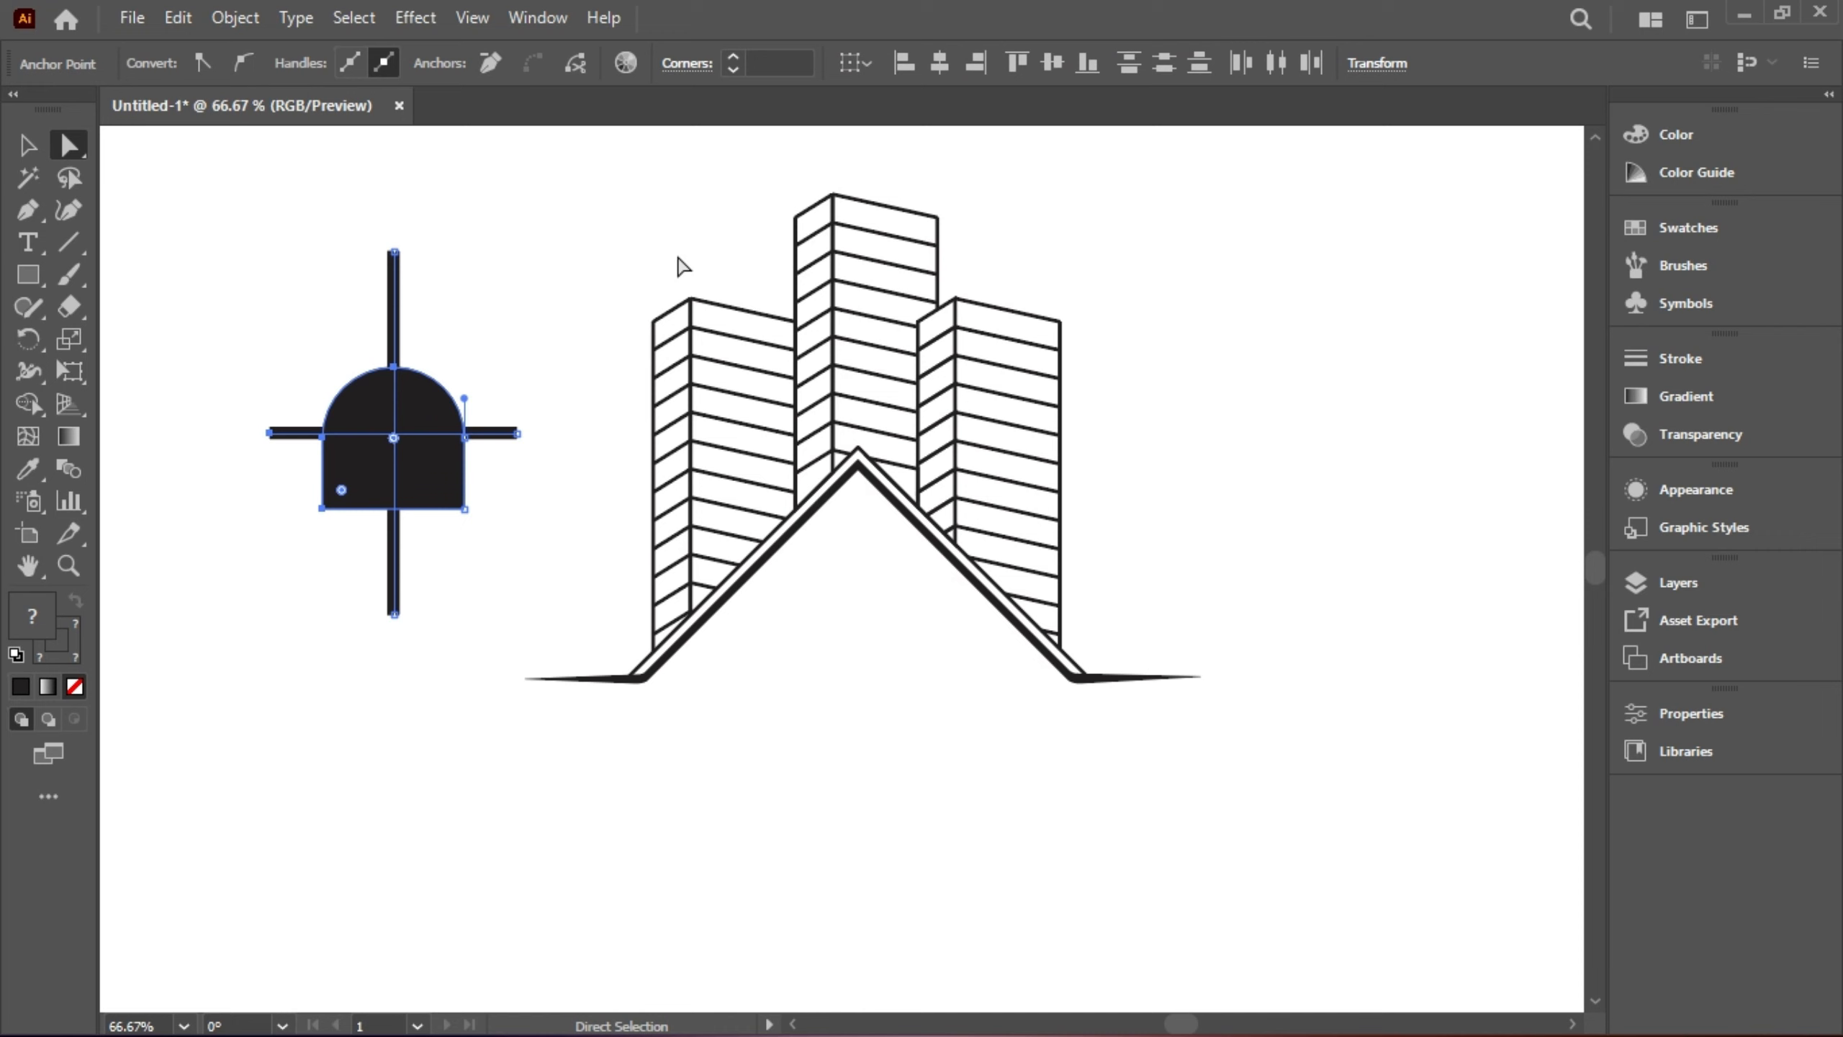
click(939, 63)
key(ctrl+z)
click(28, 145)
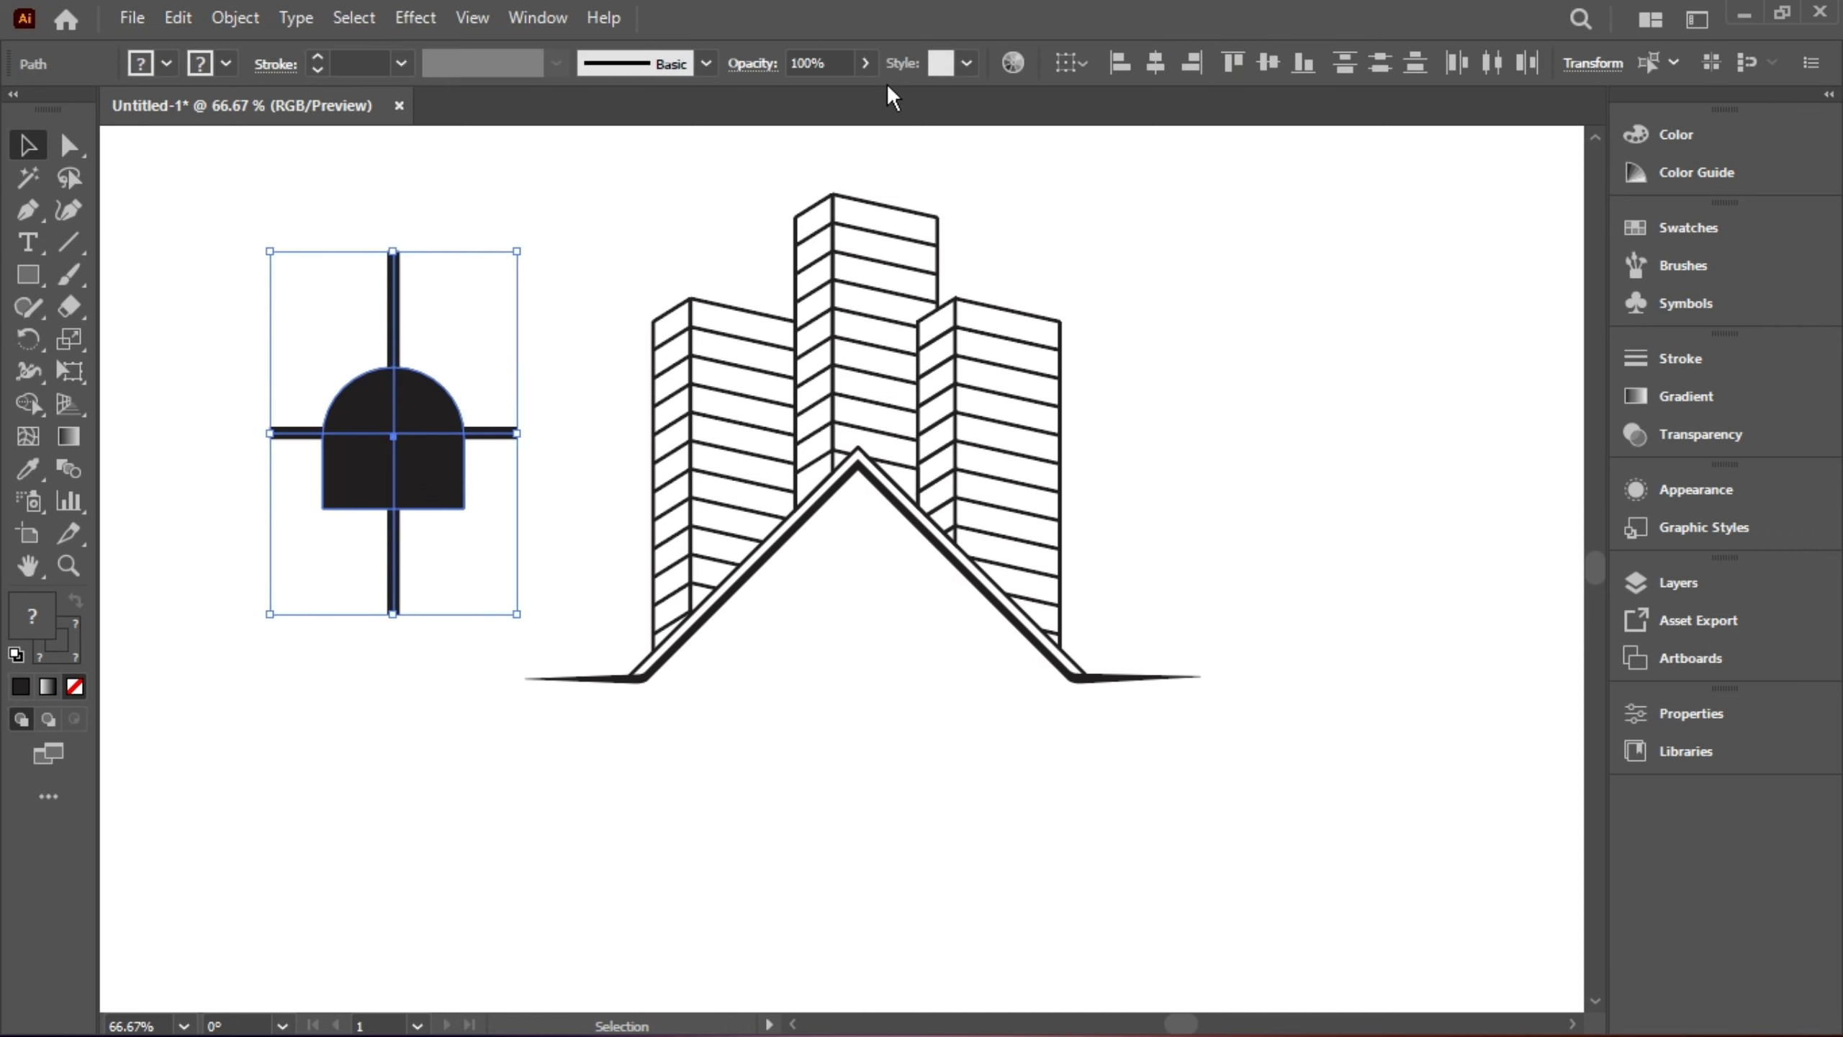
click(1268, 63)
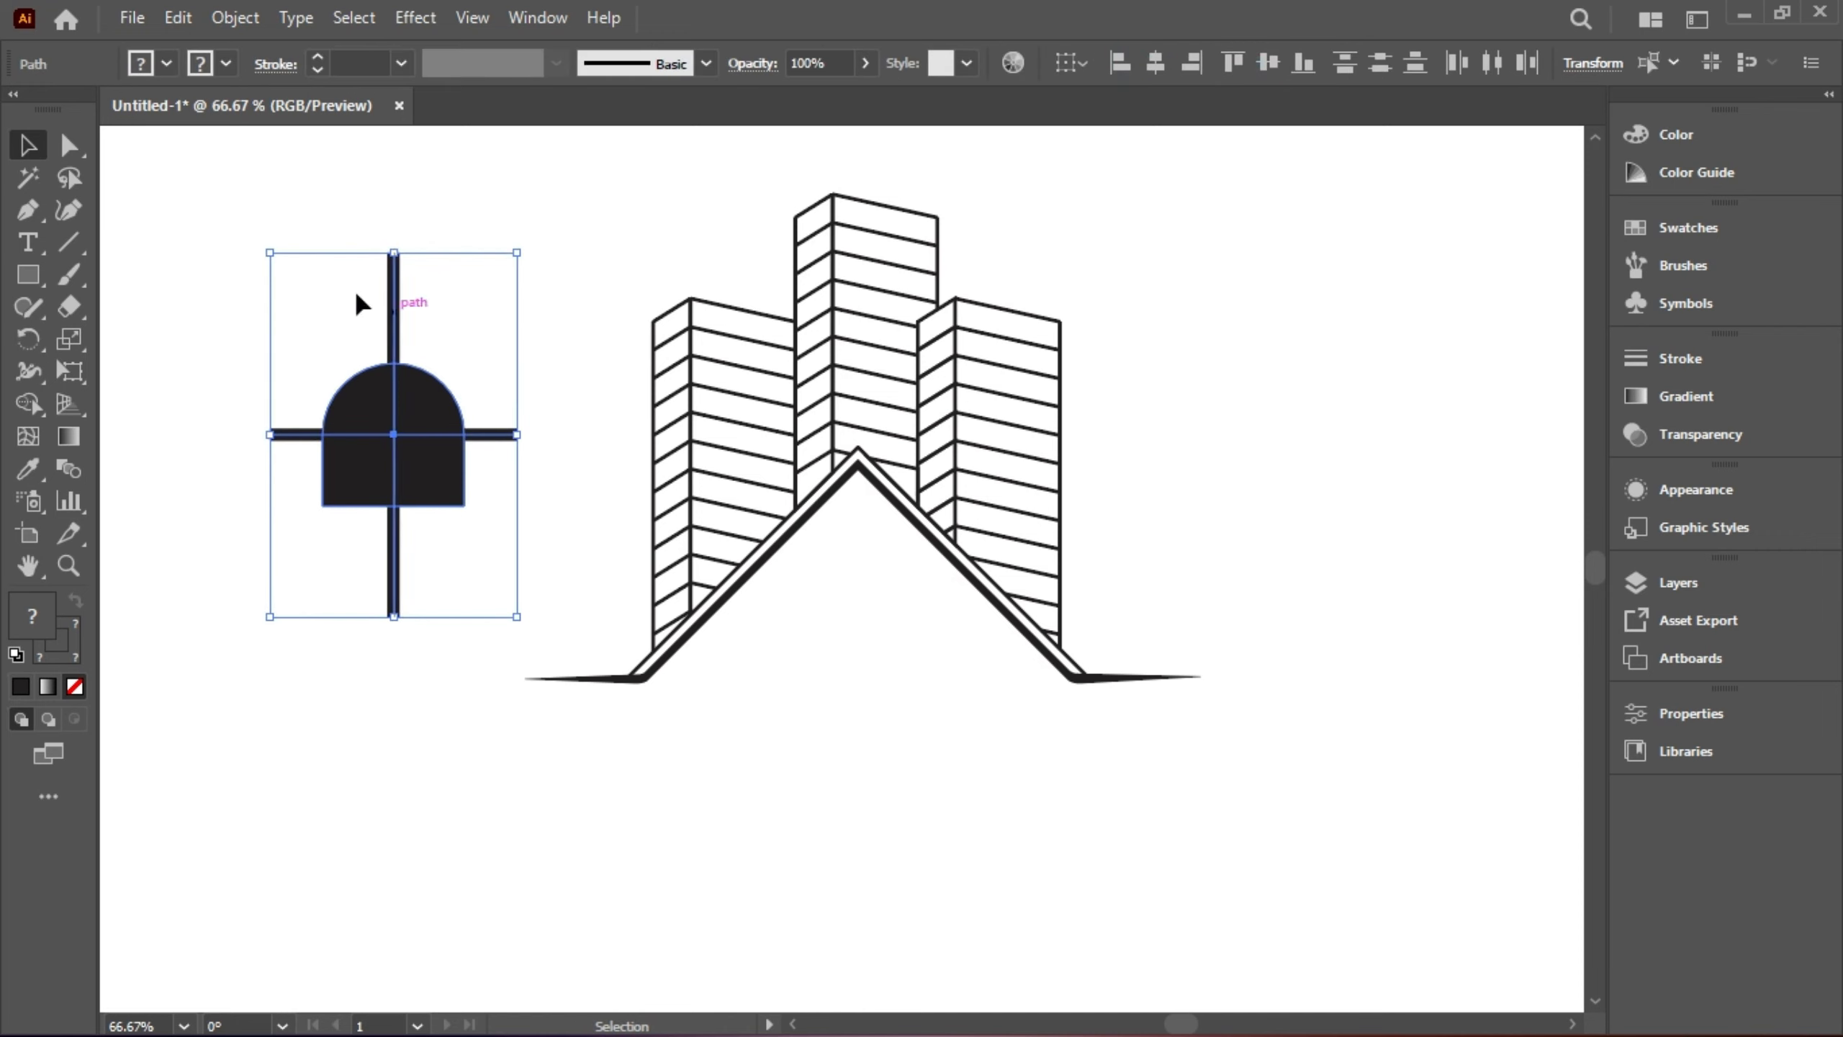
click(244, 235)
Step: Expand the two crossing lines into filled shapes
drag(289, 461, 297, 457)
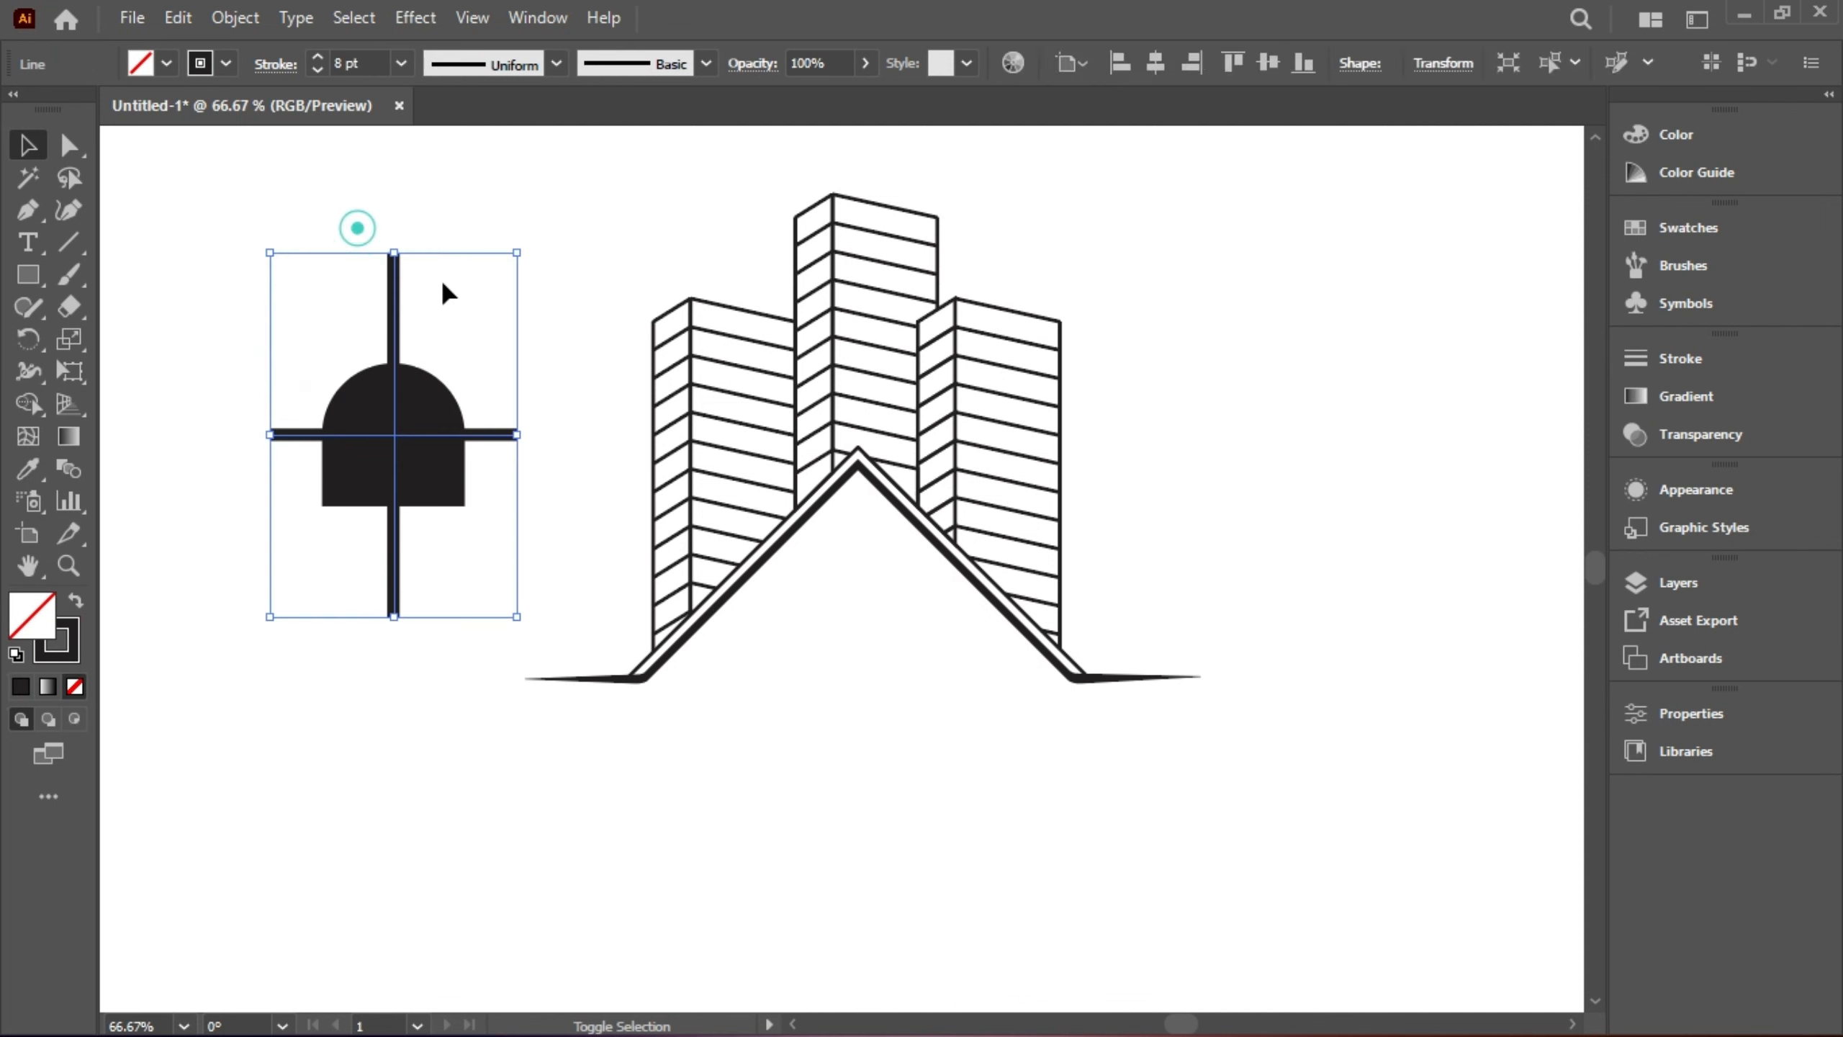
click(247, 17)
click(339, 362)
click(848, 652)
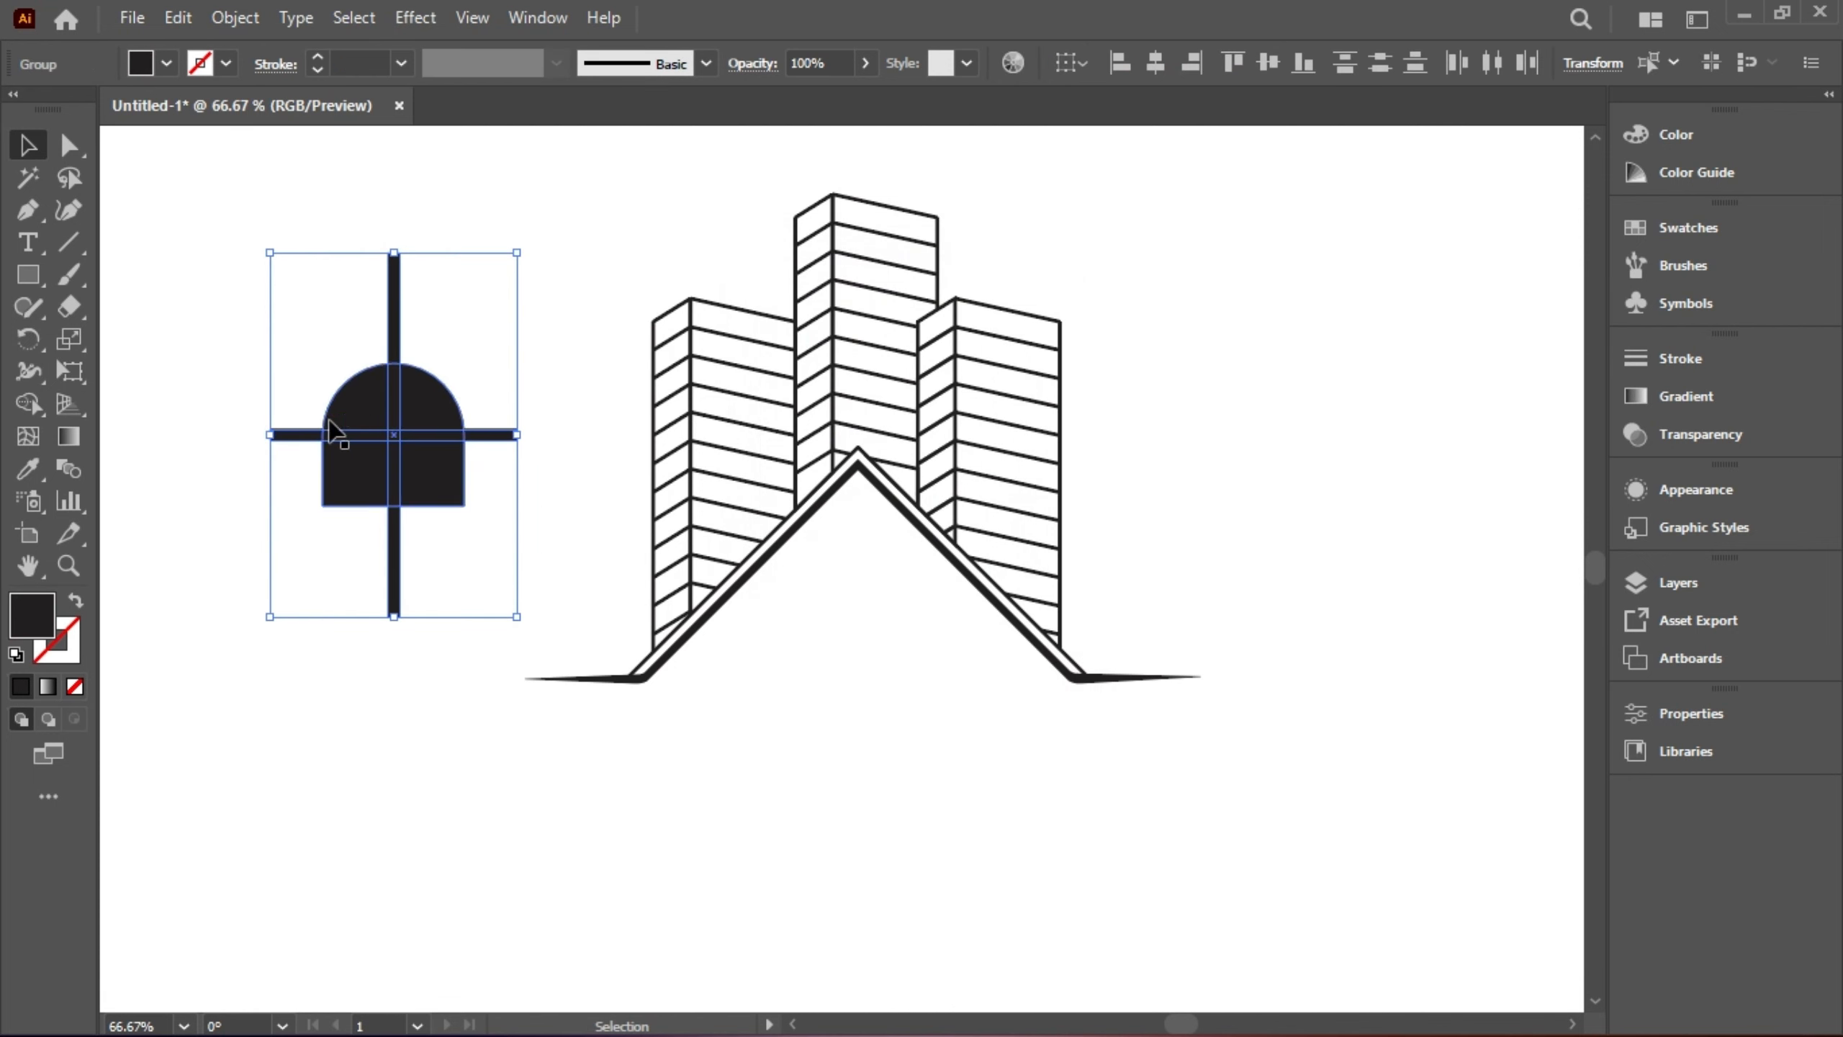
scroll(330, 421, up, 3)
click(28, 402)
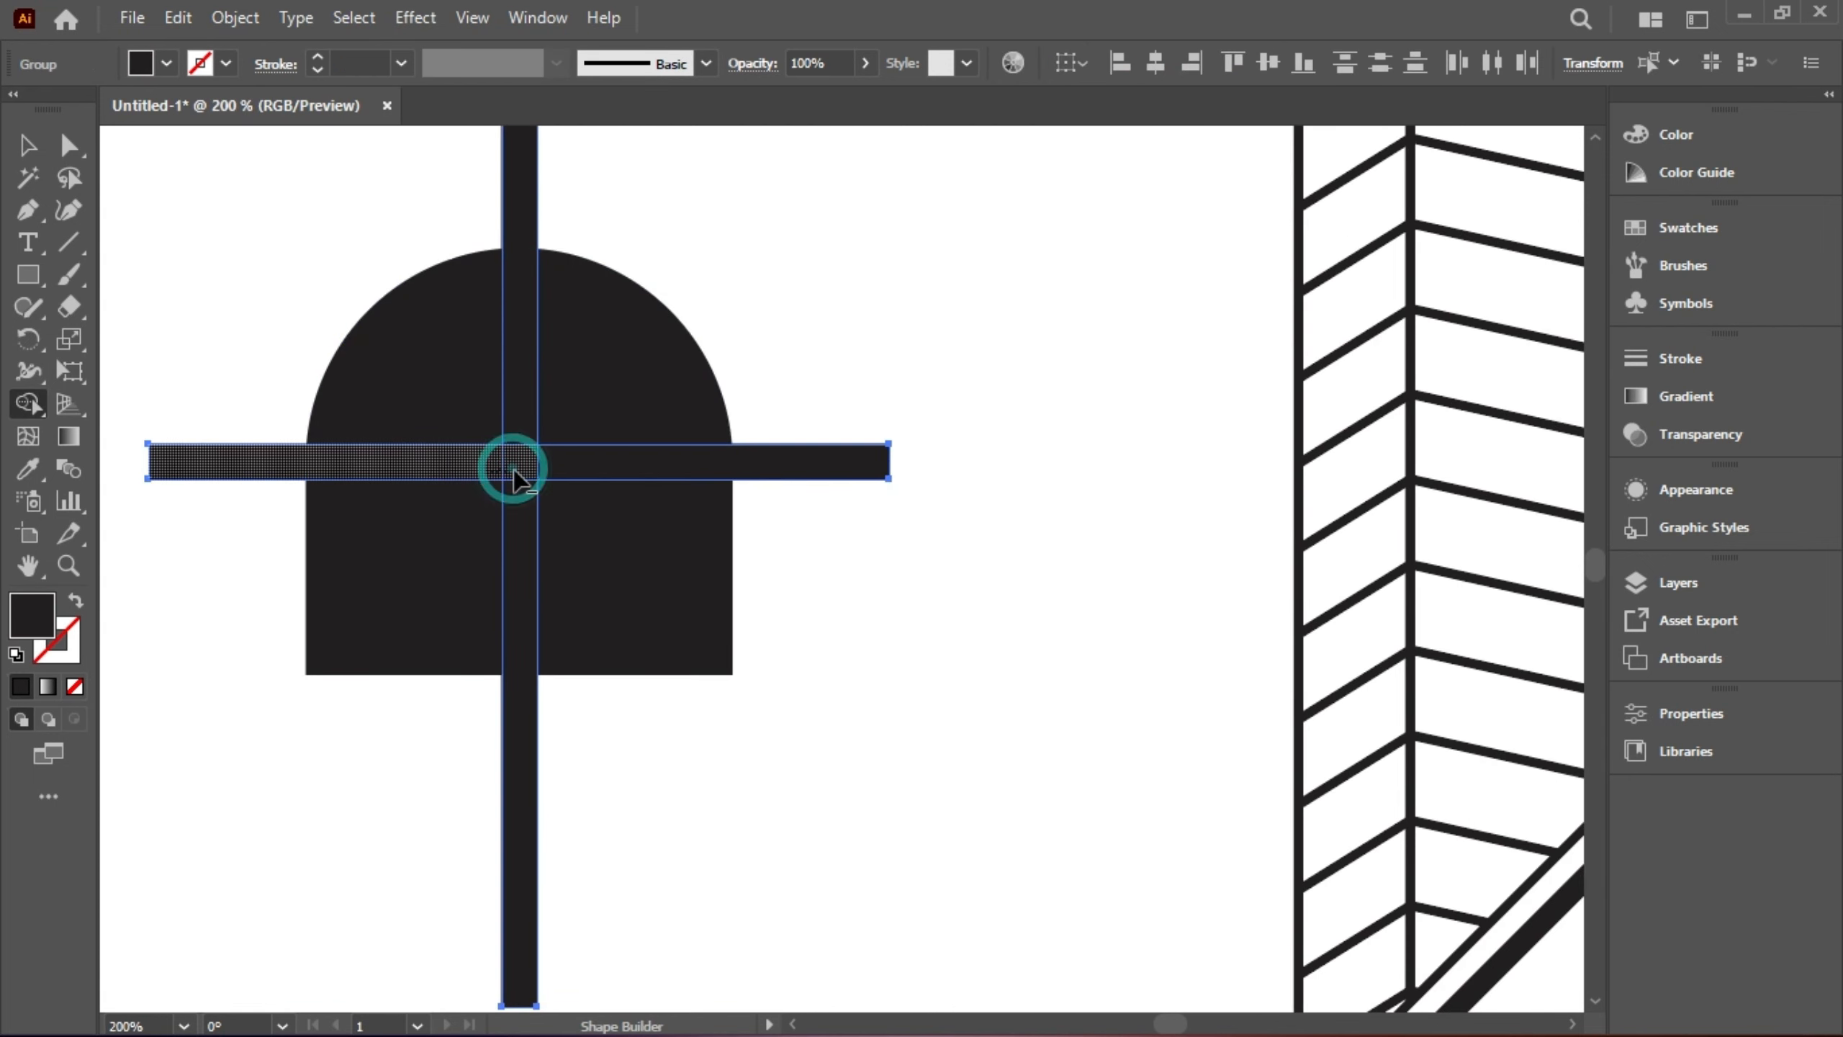
mouse_move(514, 465)
mouse_down()
mouse_move(527, 486)
mouse_move(518, 430)
mouse_up()
key(ctrl+z)
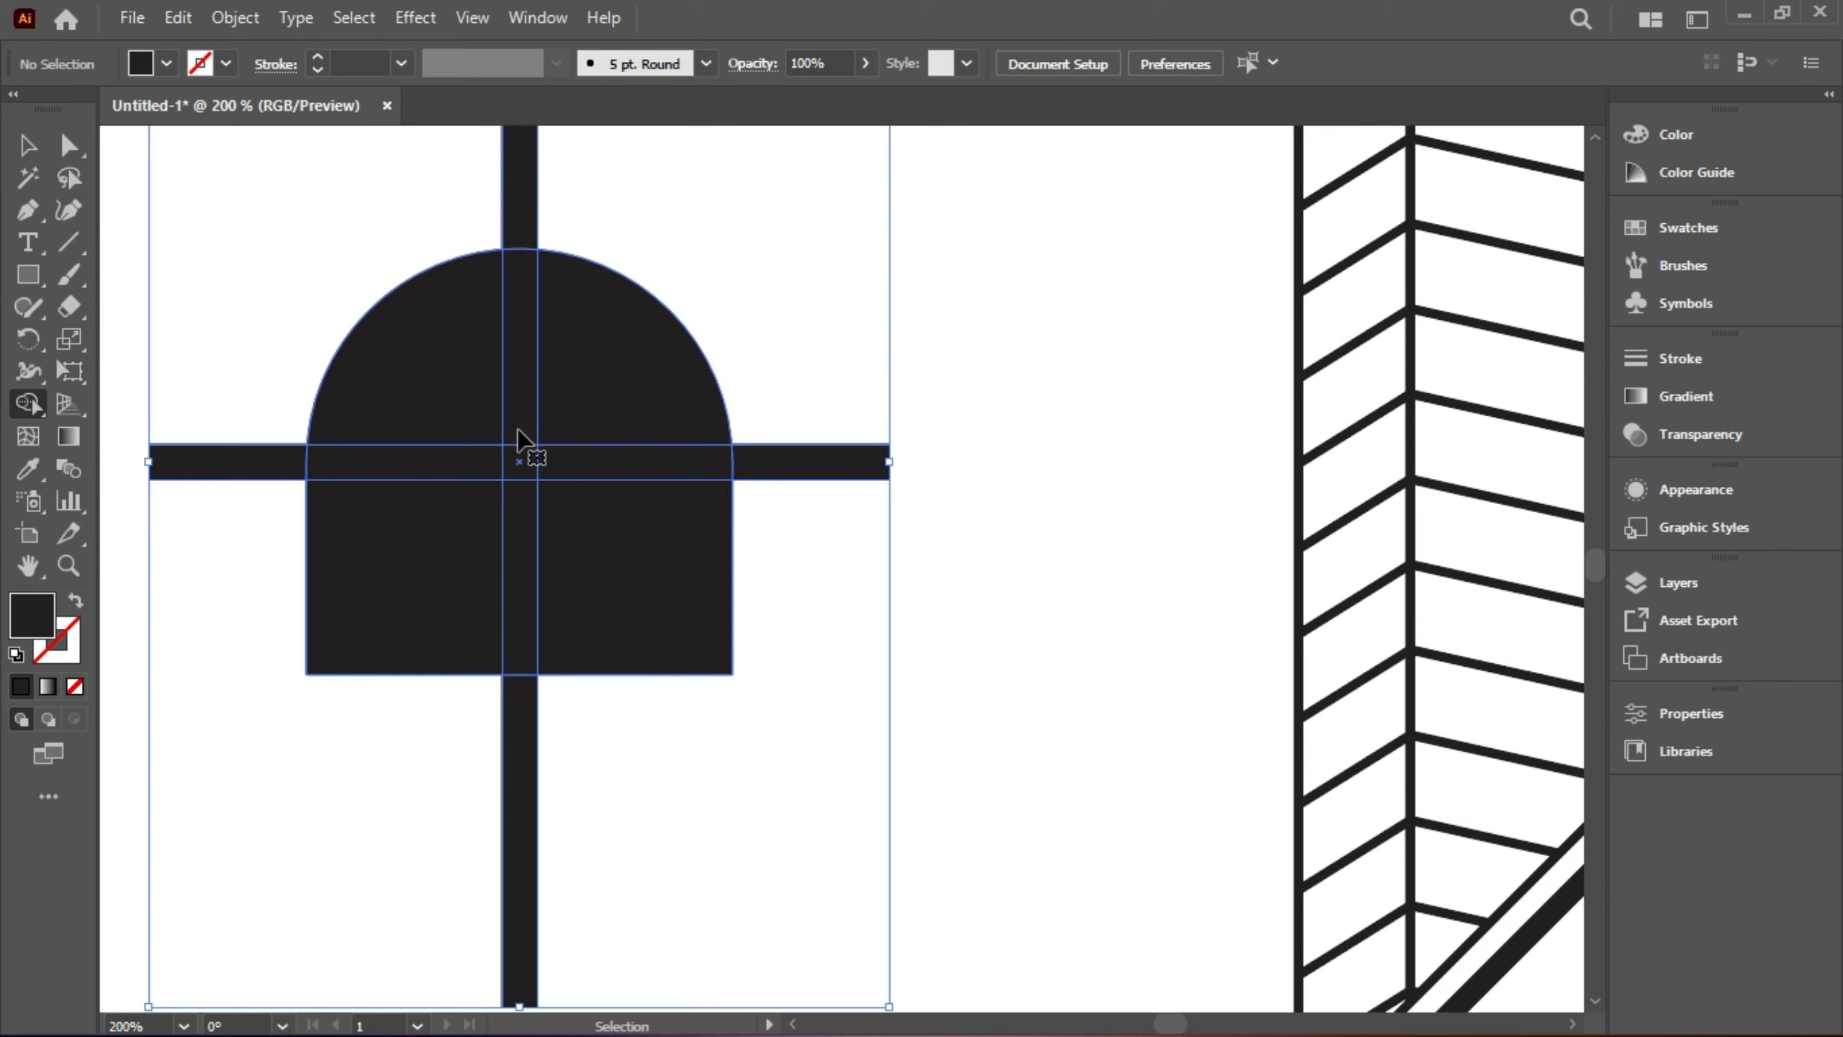
Step: Cut the cross out of the arch and remove its protruding ends with the Shape Builder Tool, leaving four window panes
click(25, 152)
drag(156, 173, 872, 752)
click(29, 402)
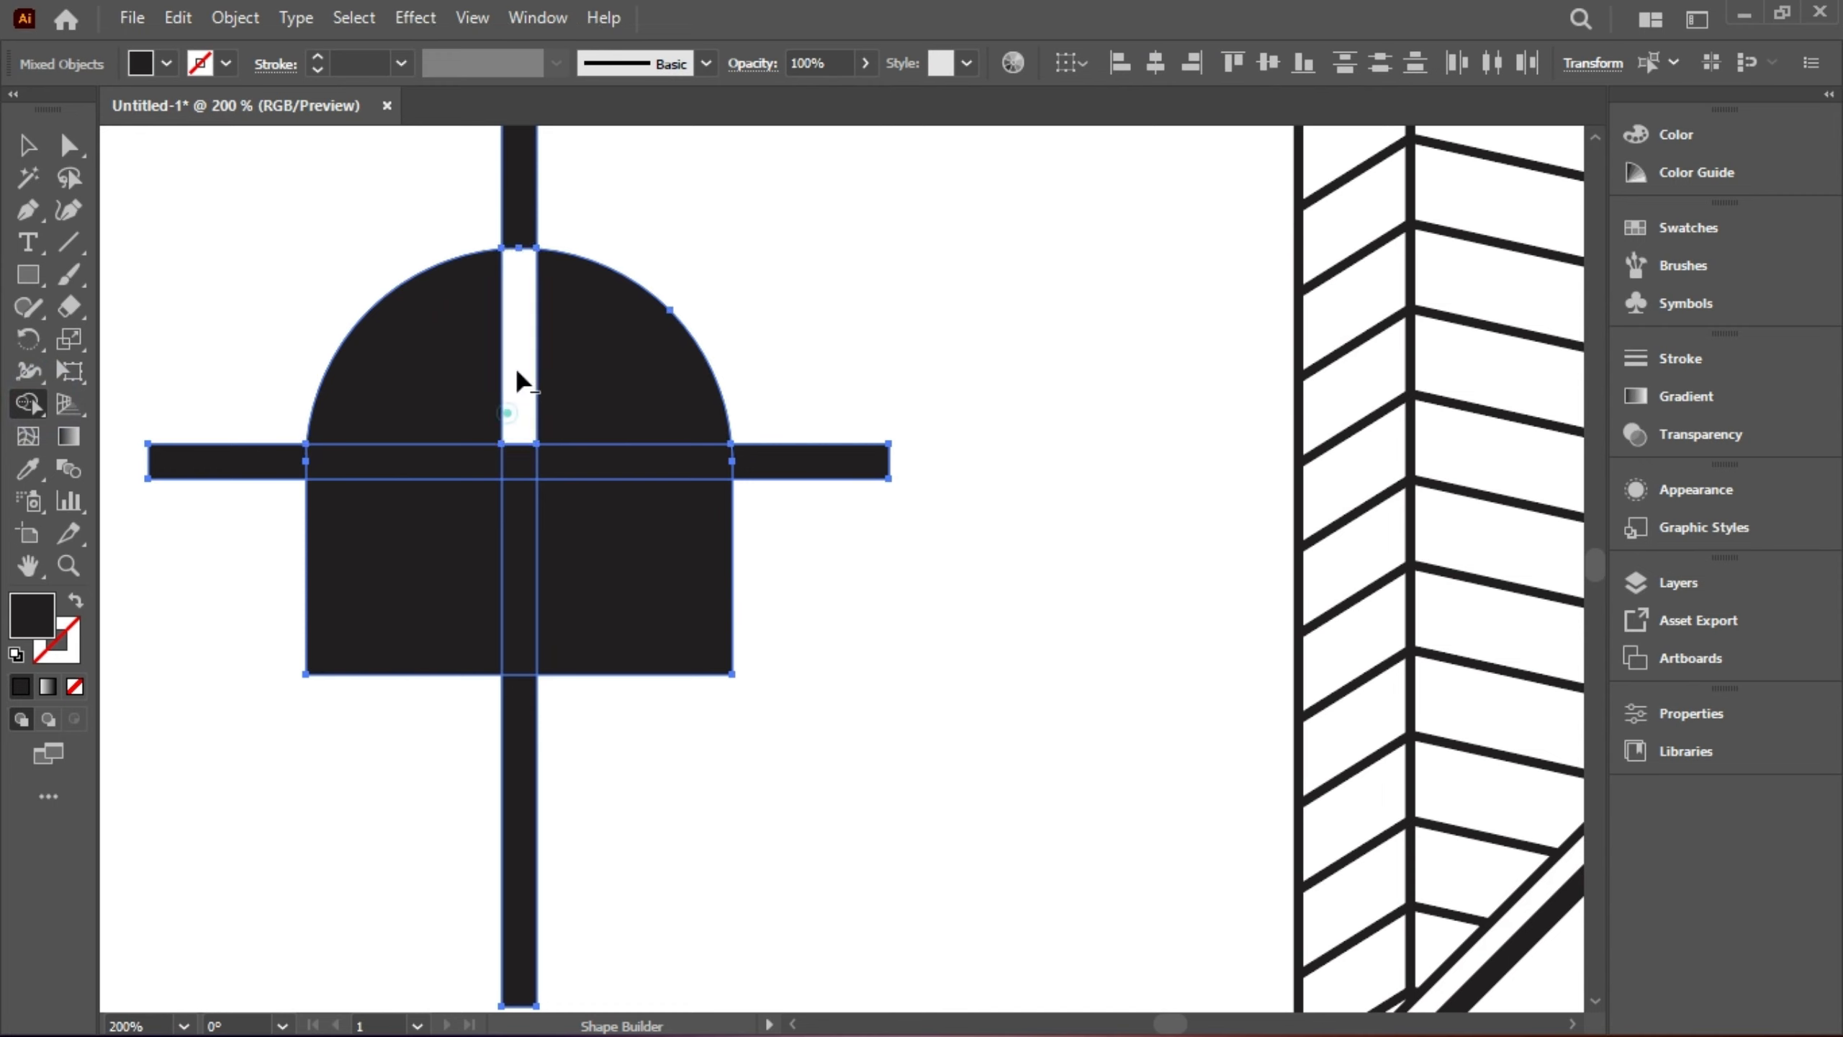
mouse_move(515, 366)
mouse_down()
mouse_move(515, 255)
mouse_move(519, 473)
mouse_move(562, 476)
mouse_up()
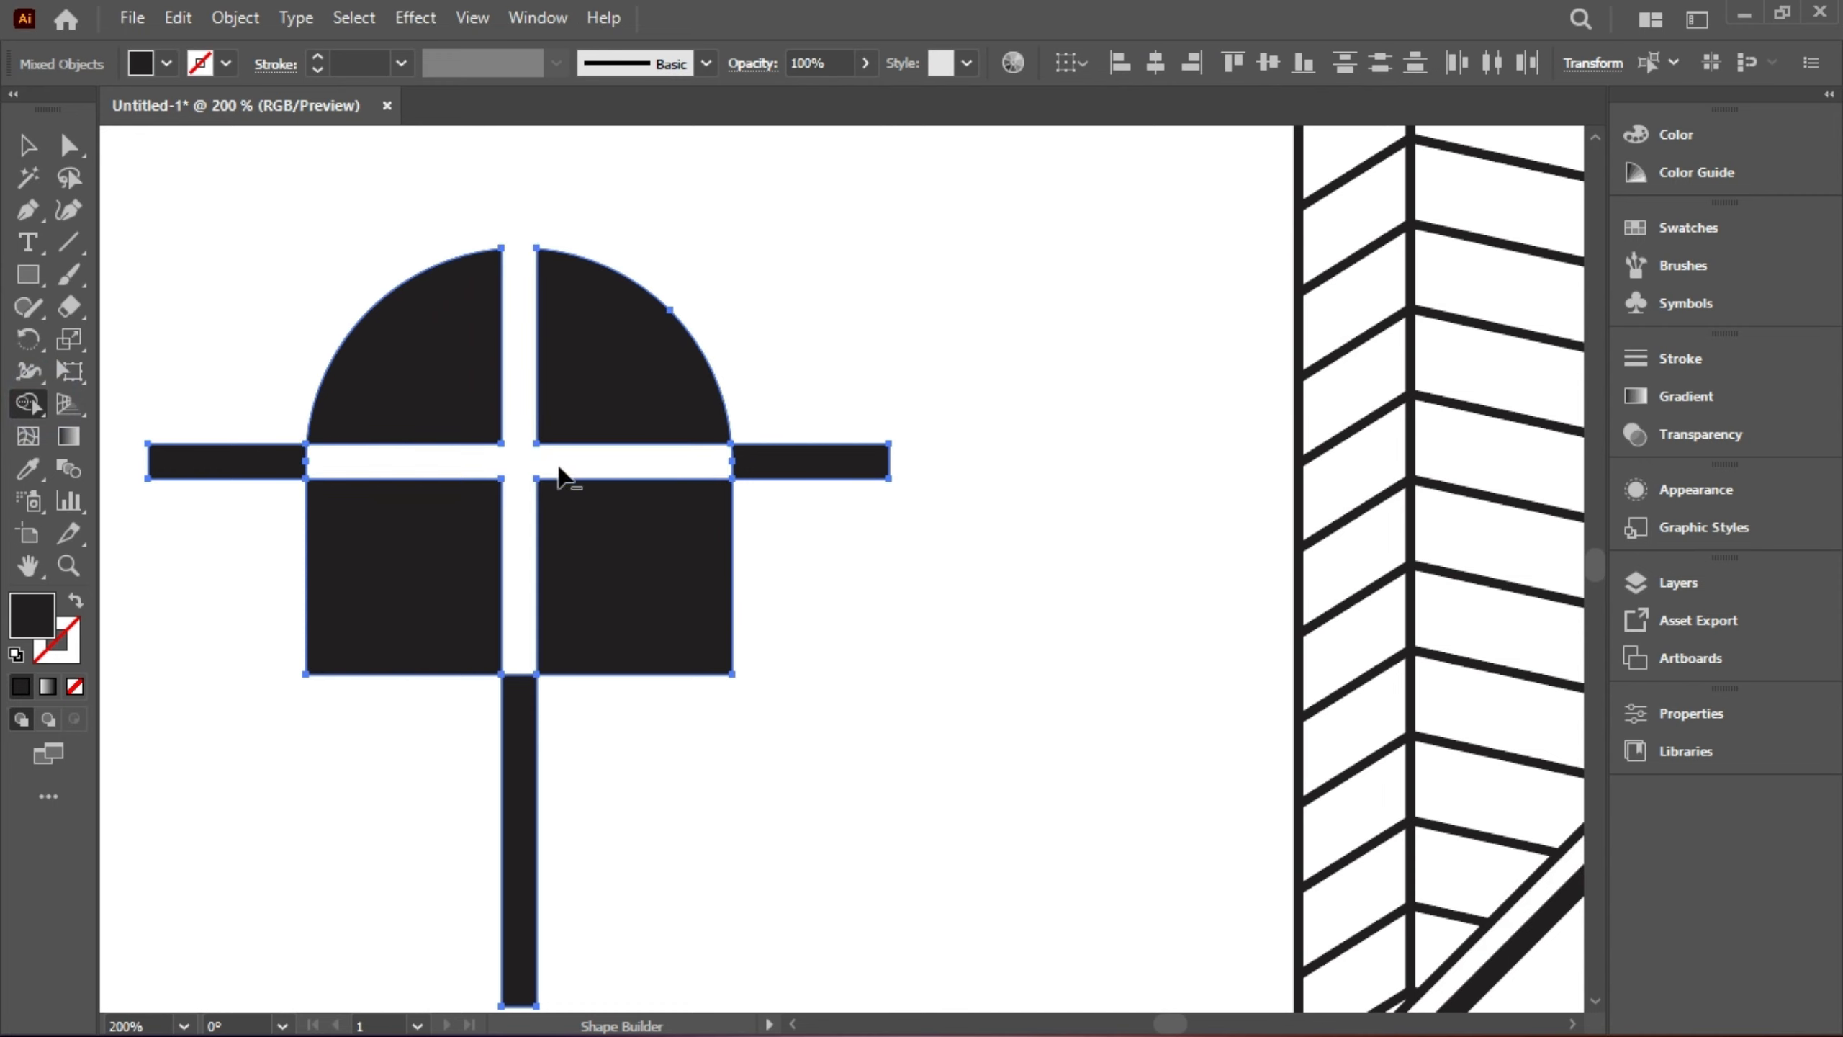
alt+click(720, 461)
alt+click(518, 759)
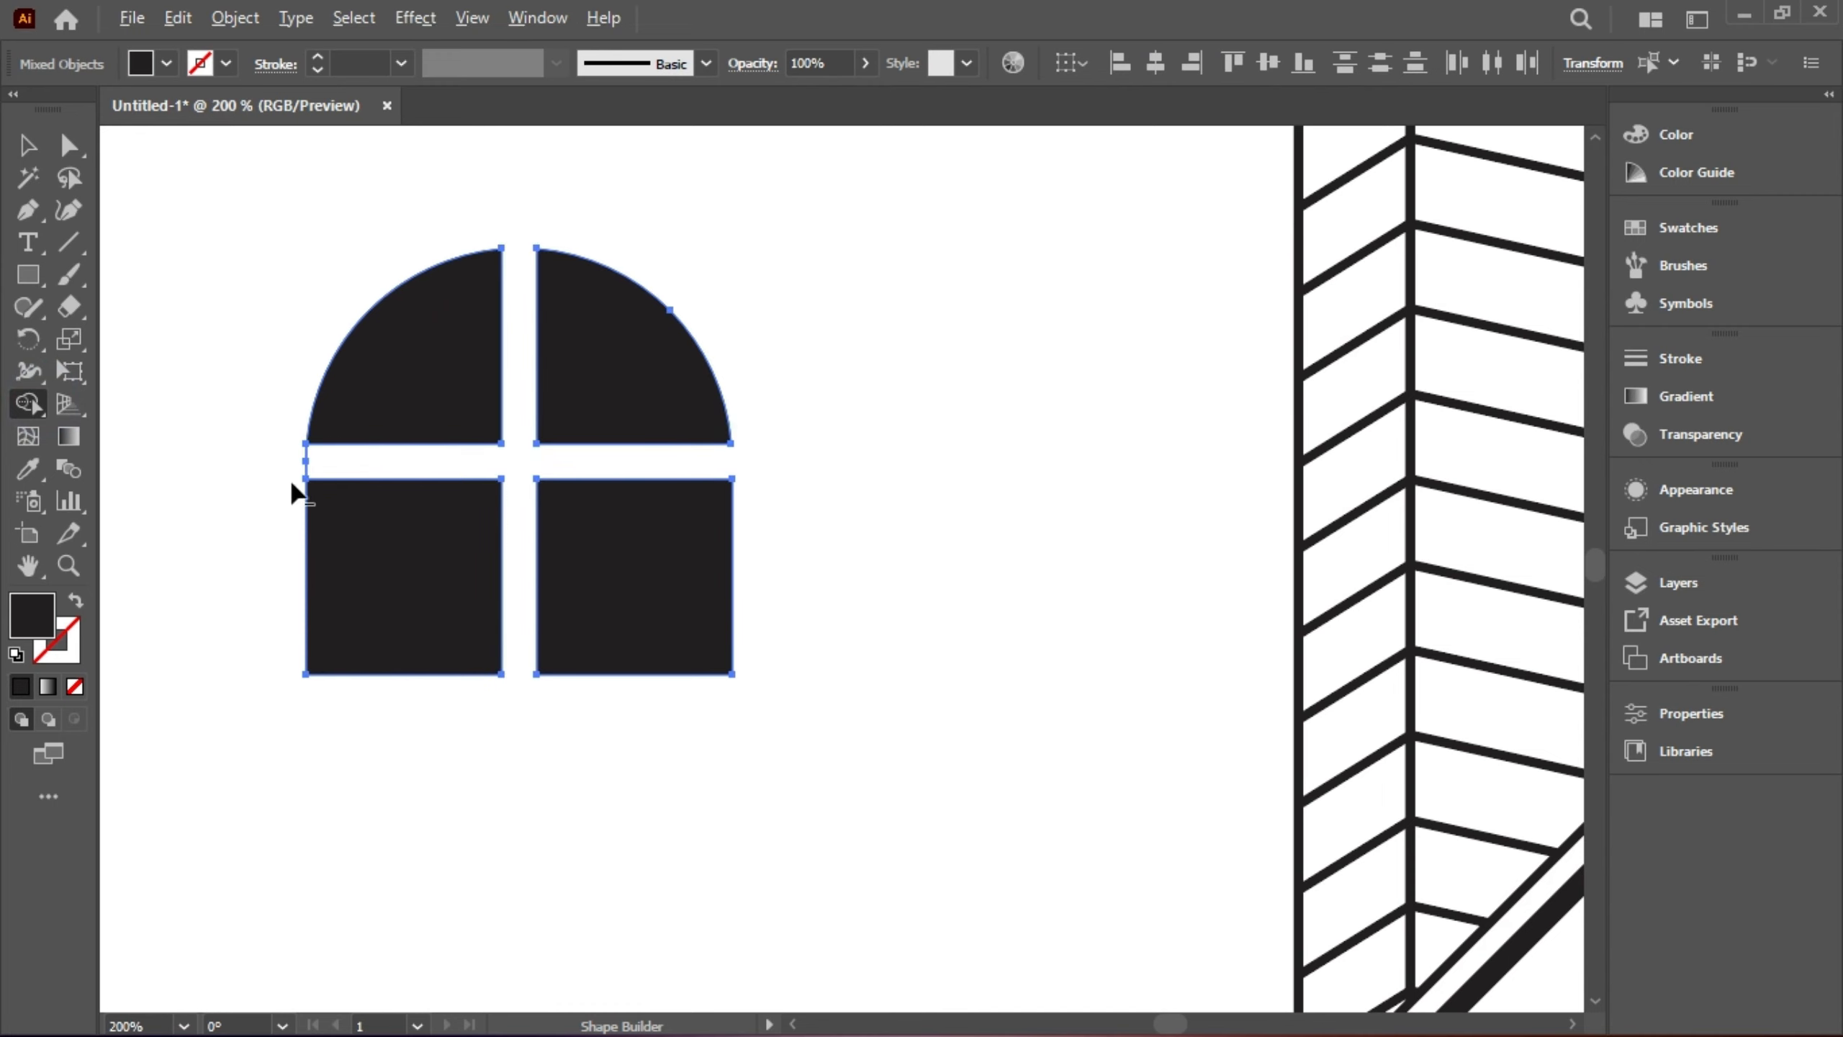
Step: Group the four window panes and centre the window beneath the roof peak, with its bottom level with the roof base
key(v)
drag(267, 280, 657, 690)
drag(733, 461, 803, 624)
scroll(705, 459, down, 4)
key(a)
drag(714, 529, 824, 660)
key(ctrl+g)
click(760, 641)
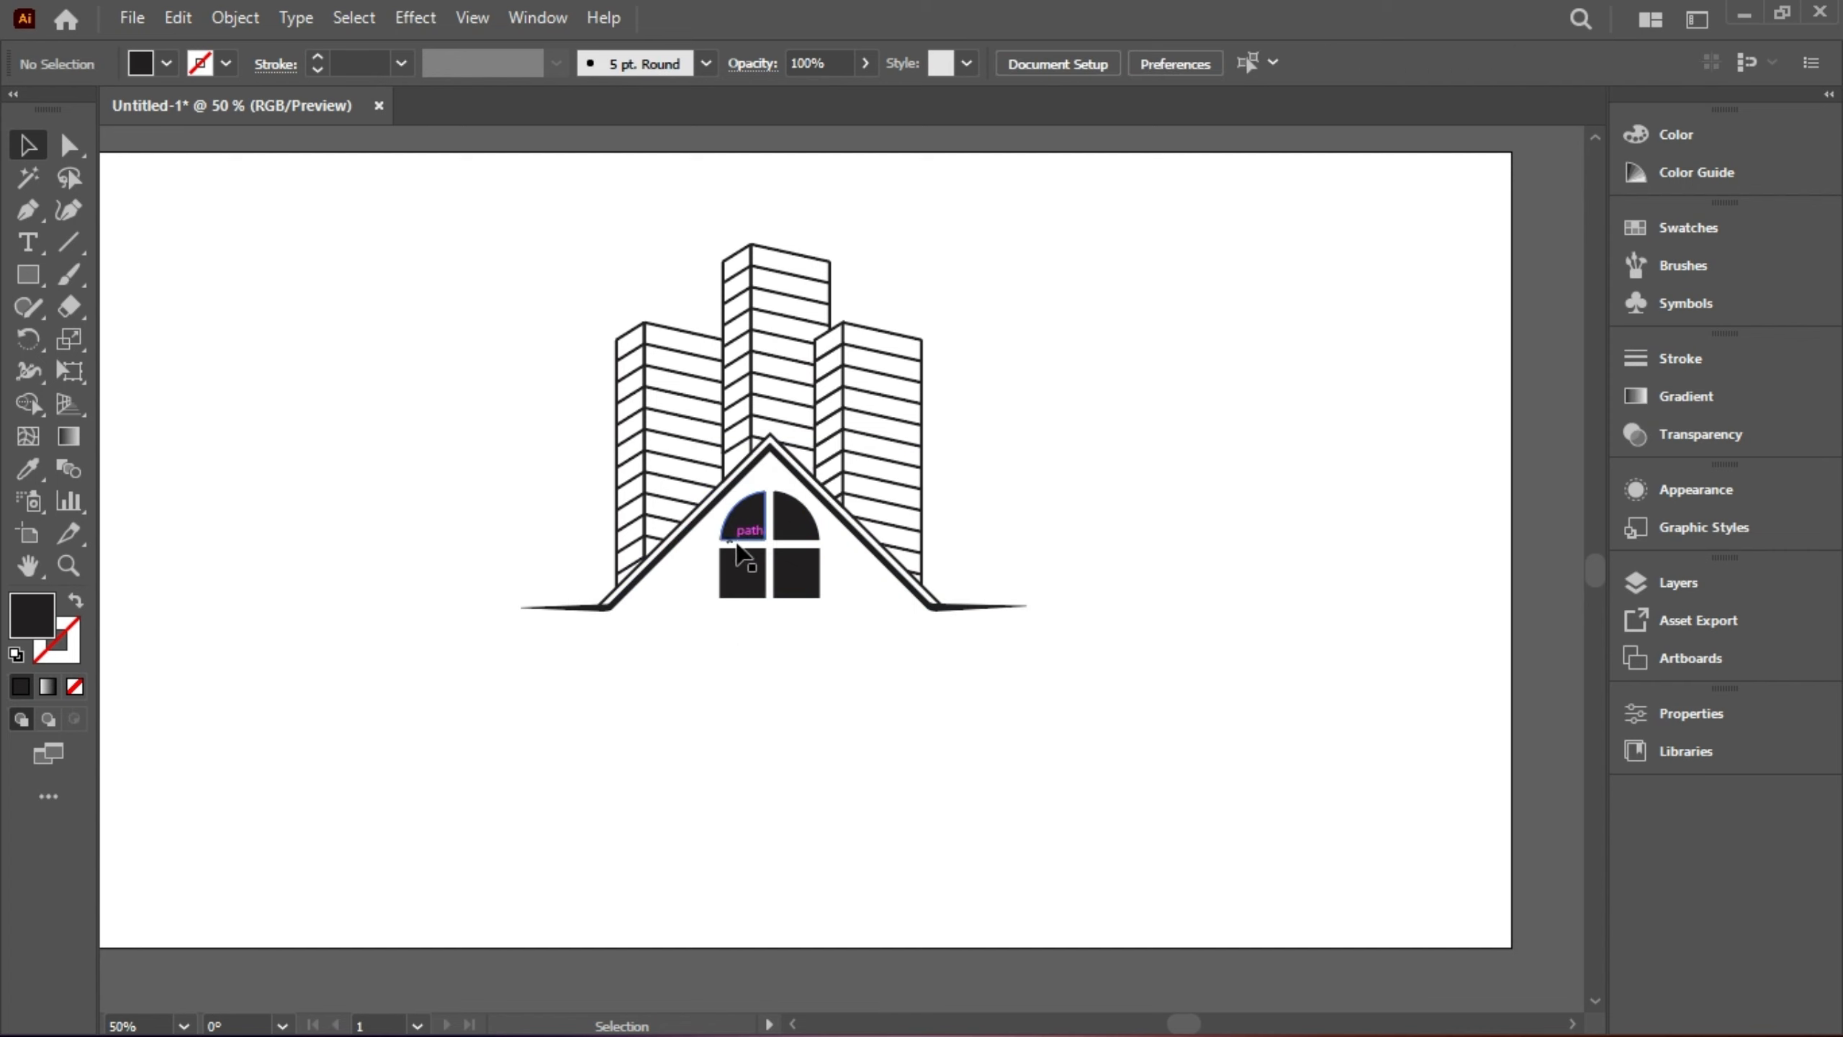
drag(742, 532, 742, 546)
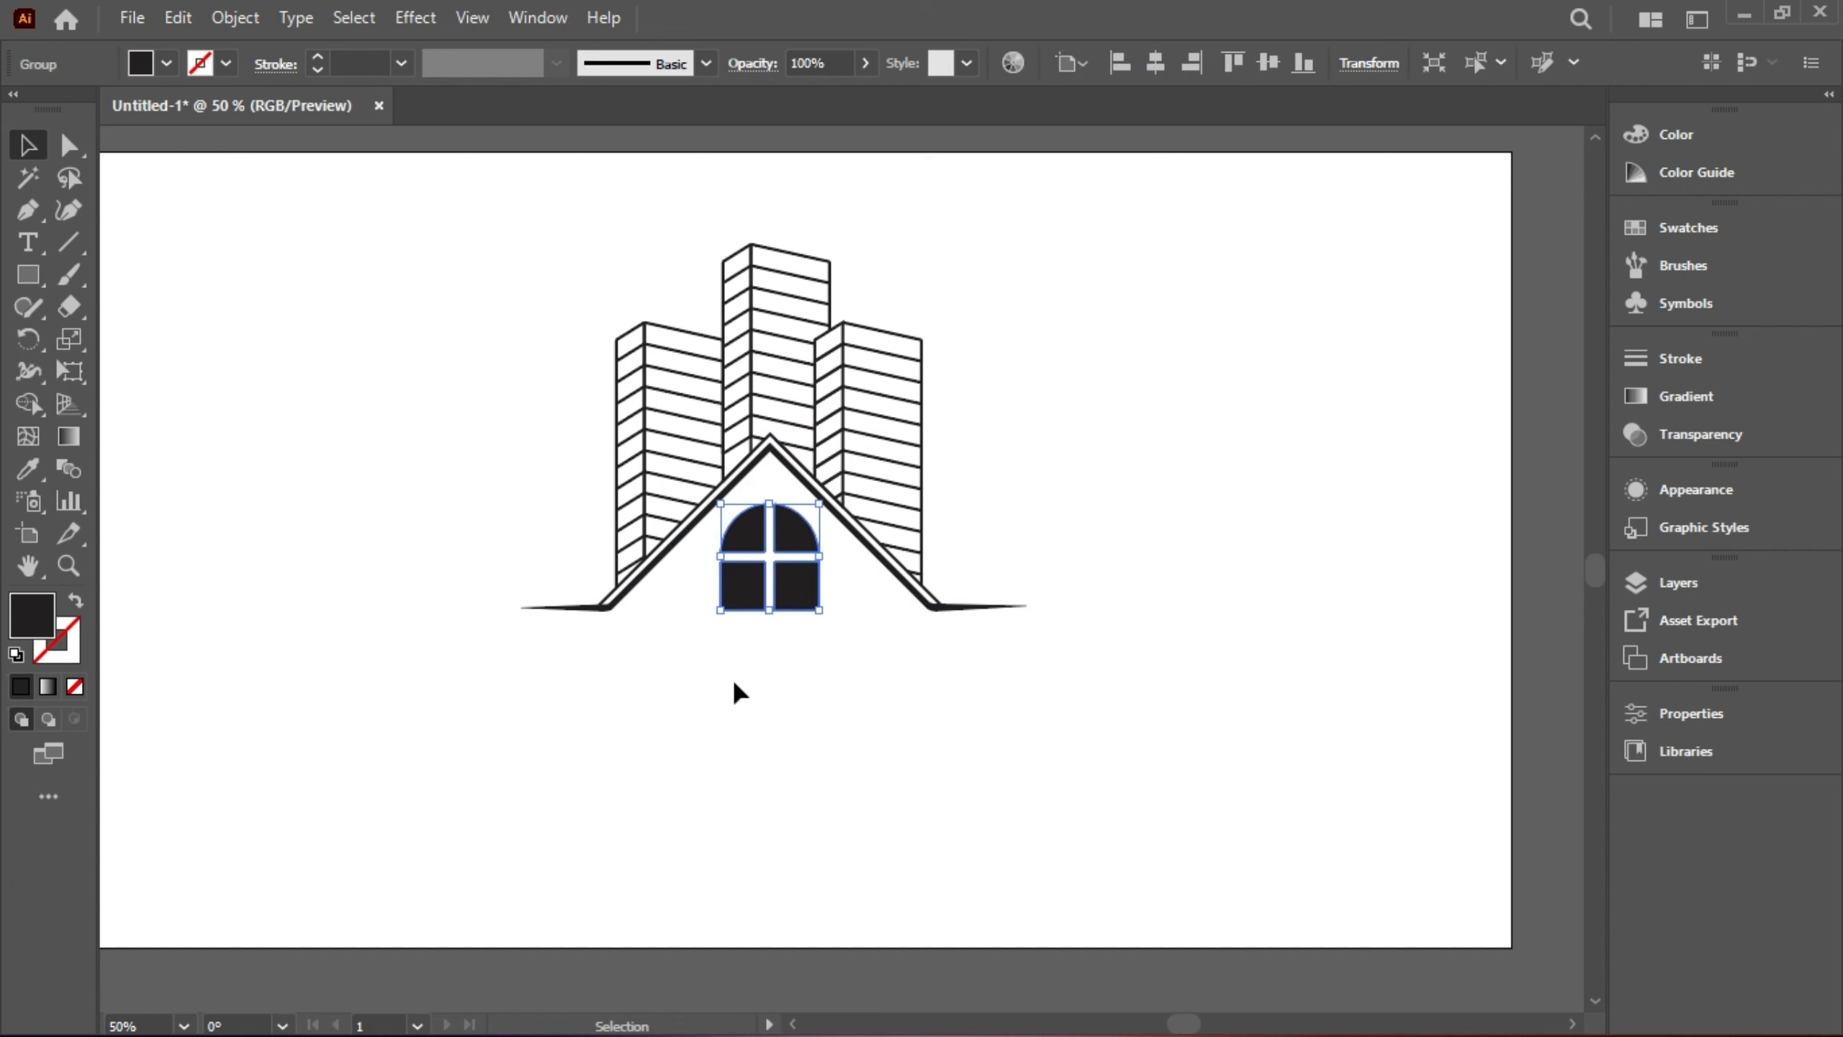
click(734, 691)
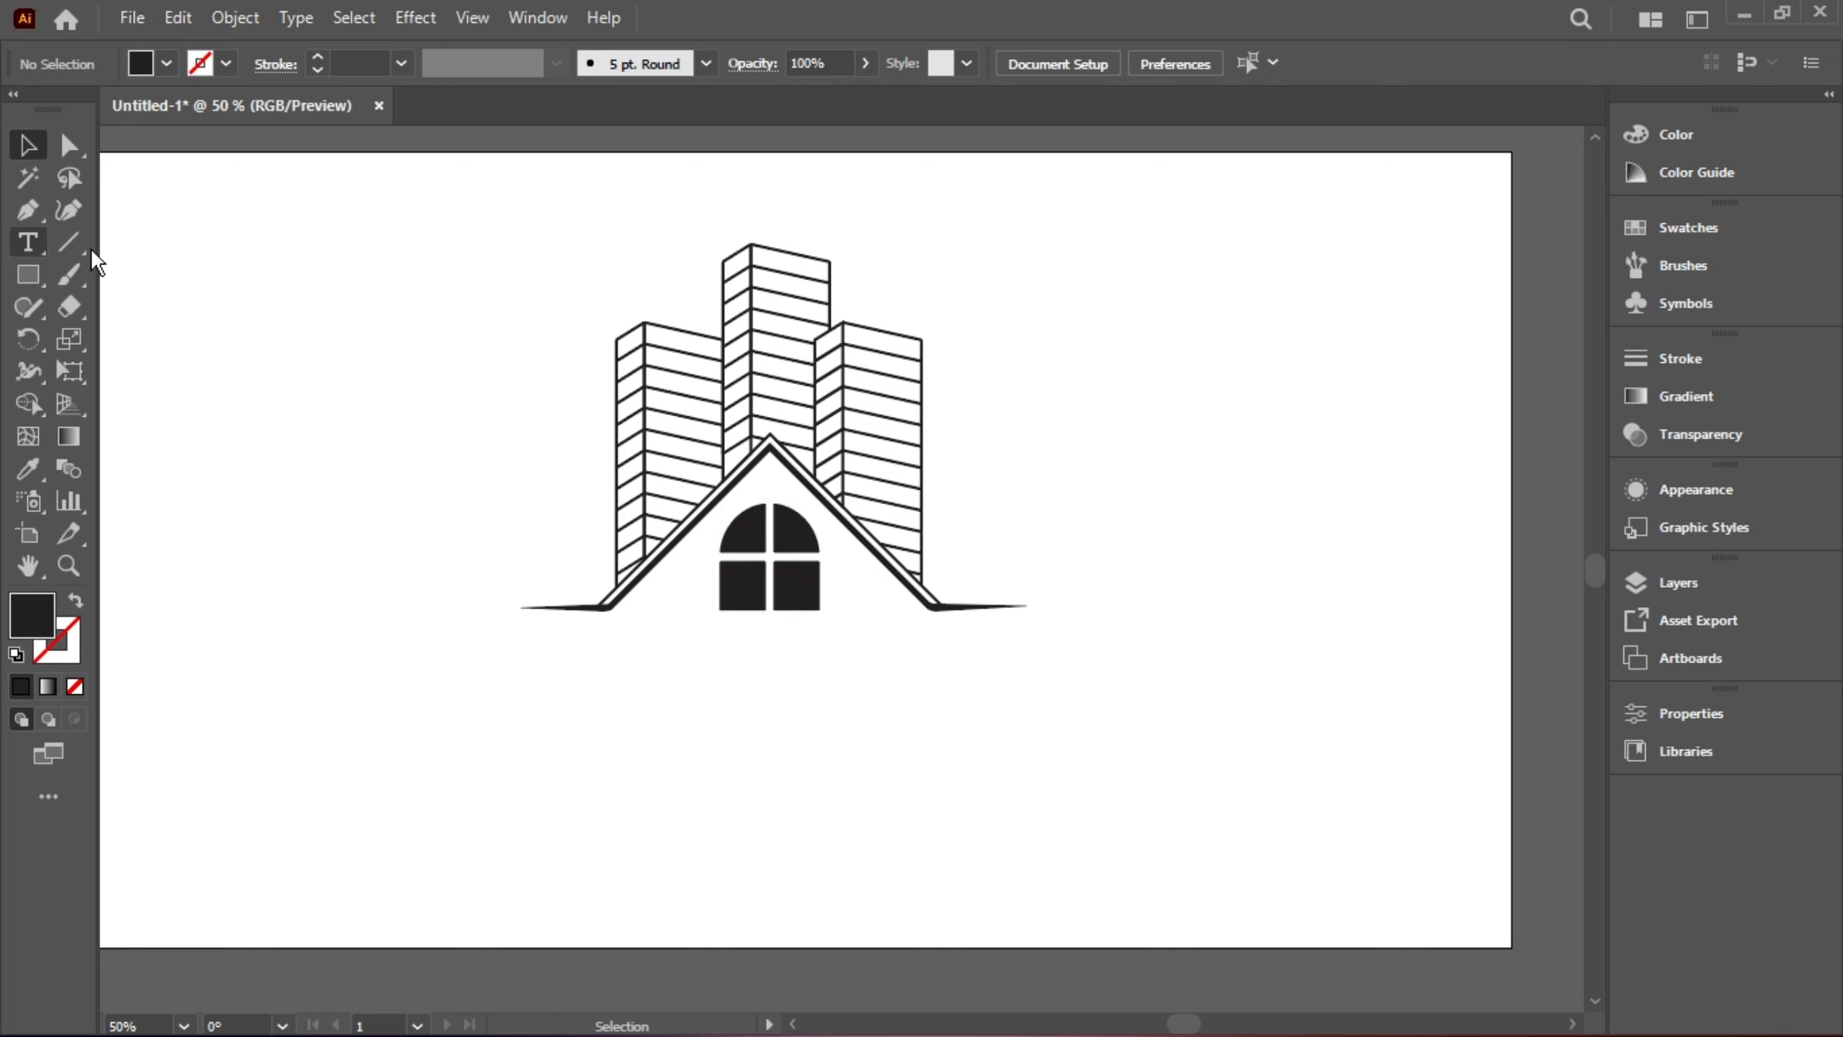
Step: Add the text "your company name" at 33 pt and centre it just below the logo
key(t)
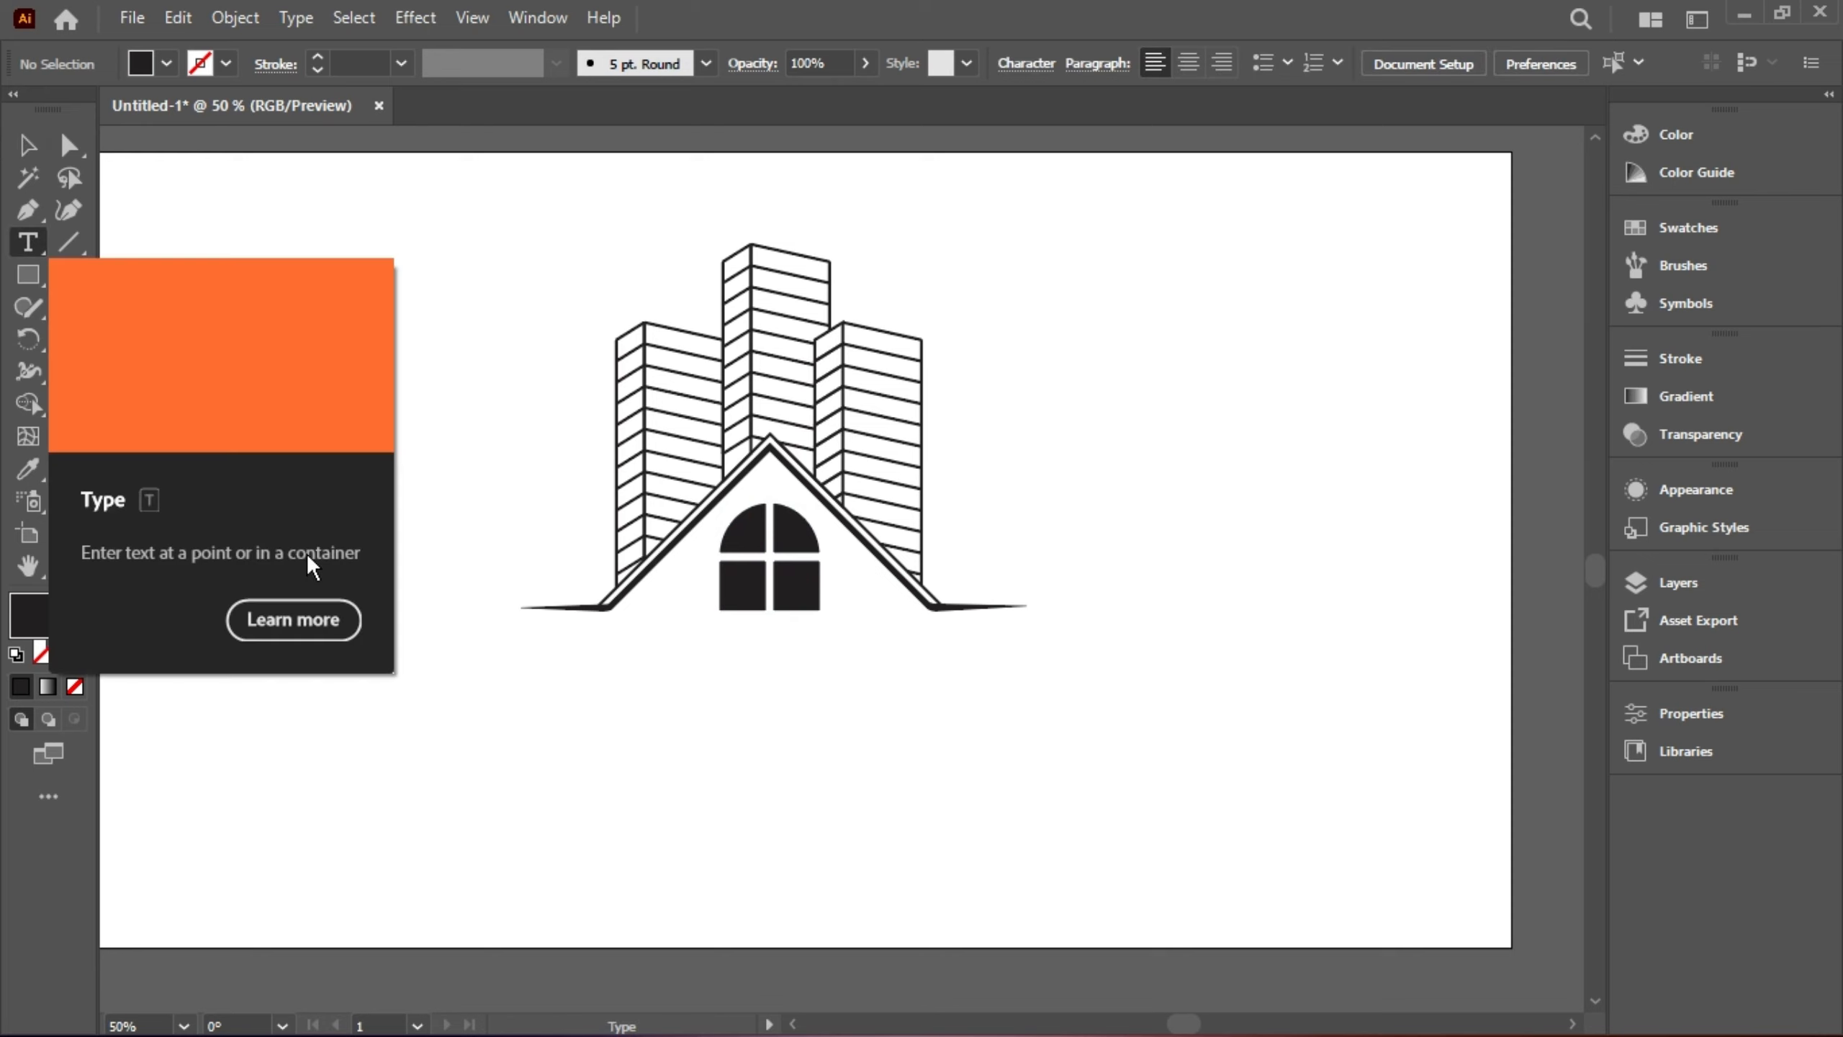
click(587, 641)
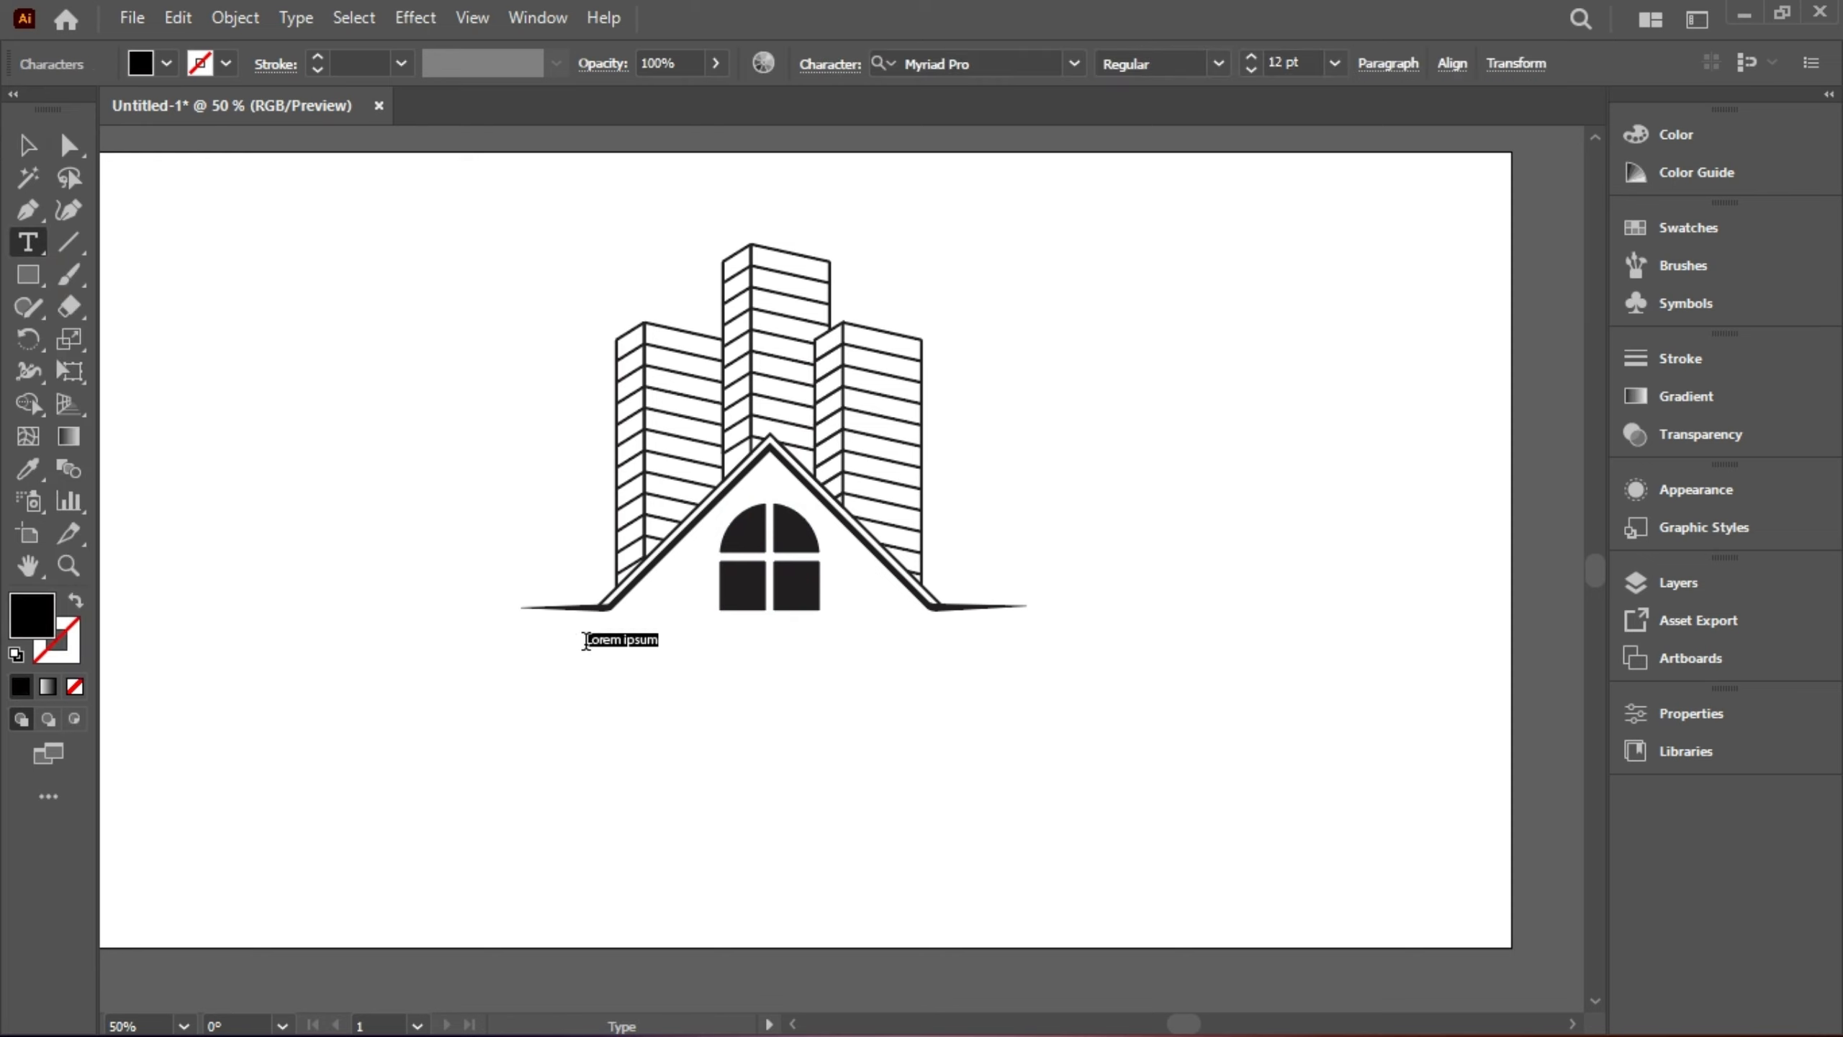
text(d)
text(our compar)
drag(585, 641, 728, 641)
click(1245, 58)
click(27, 146)
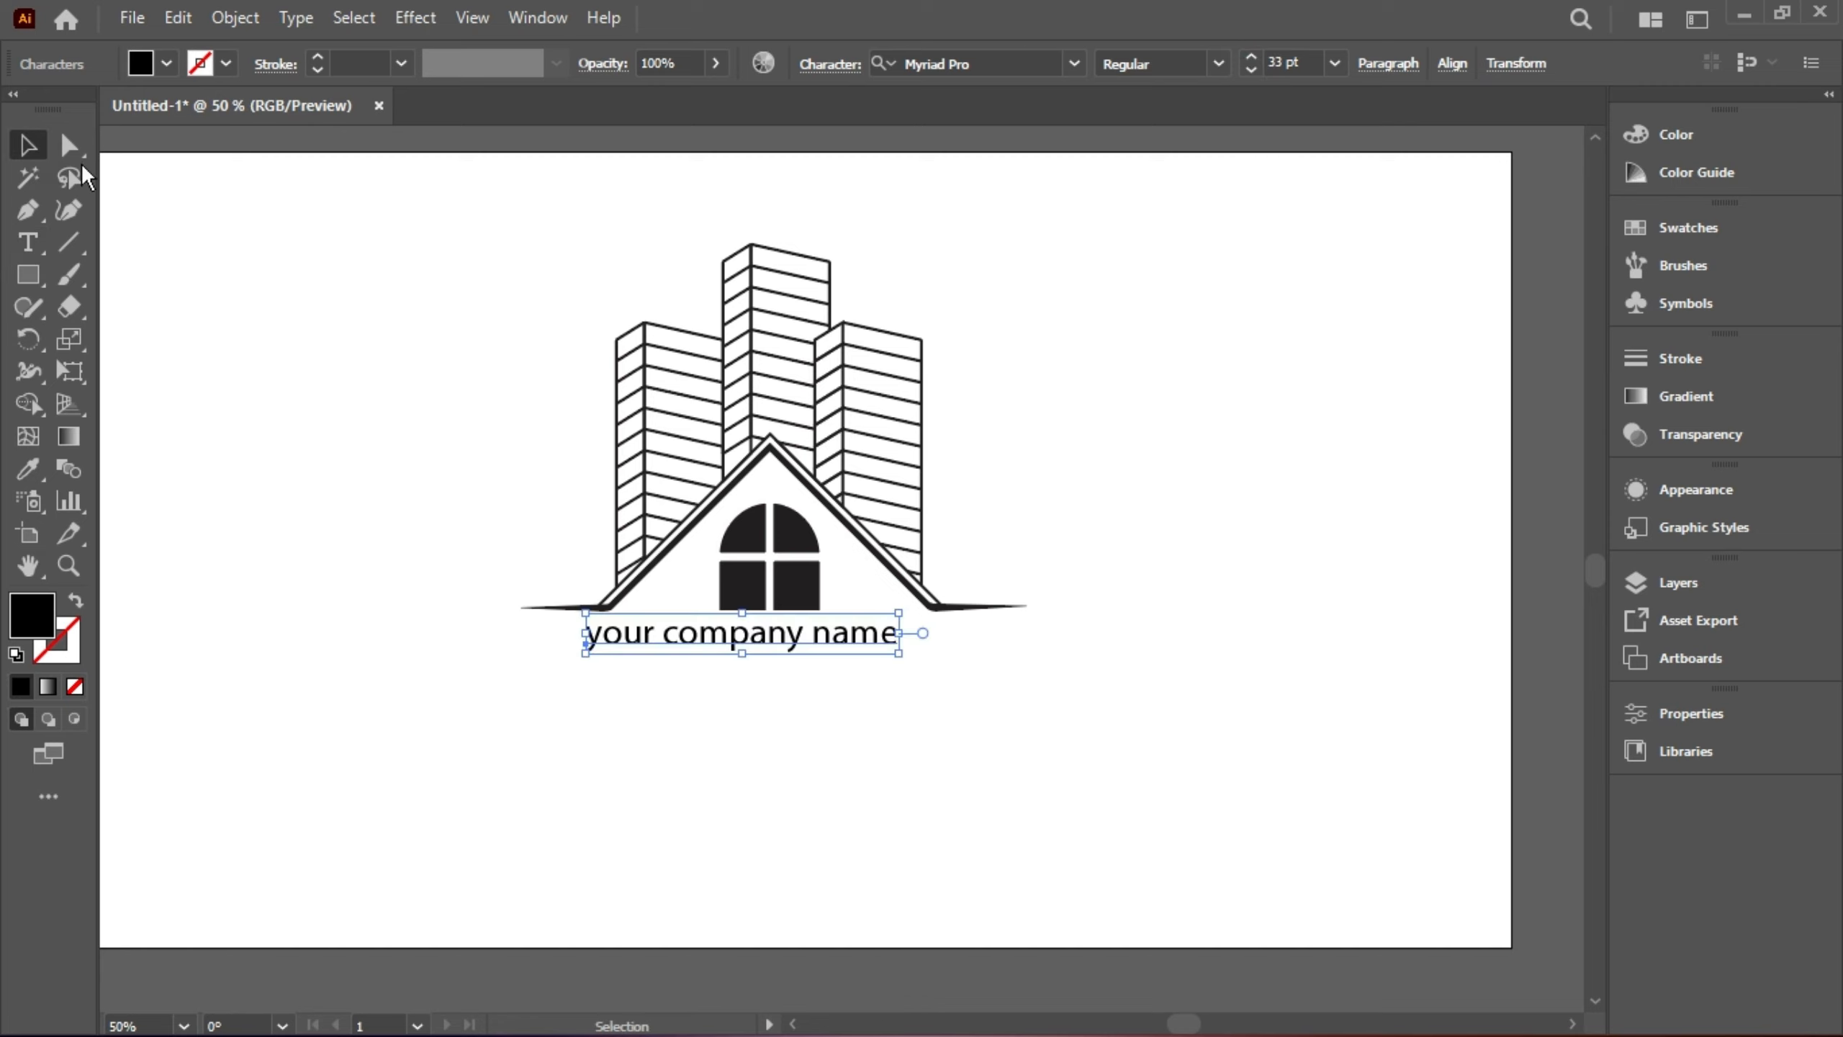
drag(728, 649, 760, 650)
Step: Set the company name's font to Javanese Text and open its font style choices
click(1075, 63)
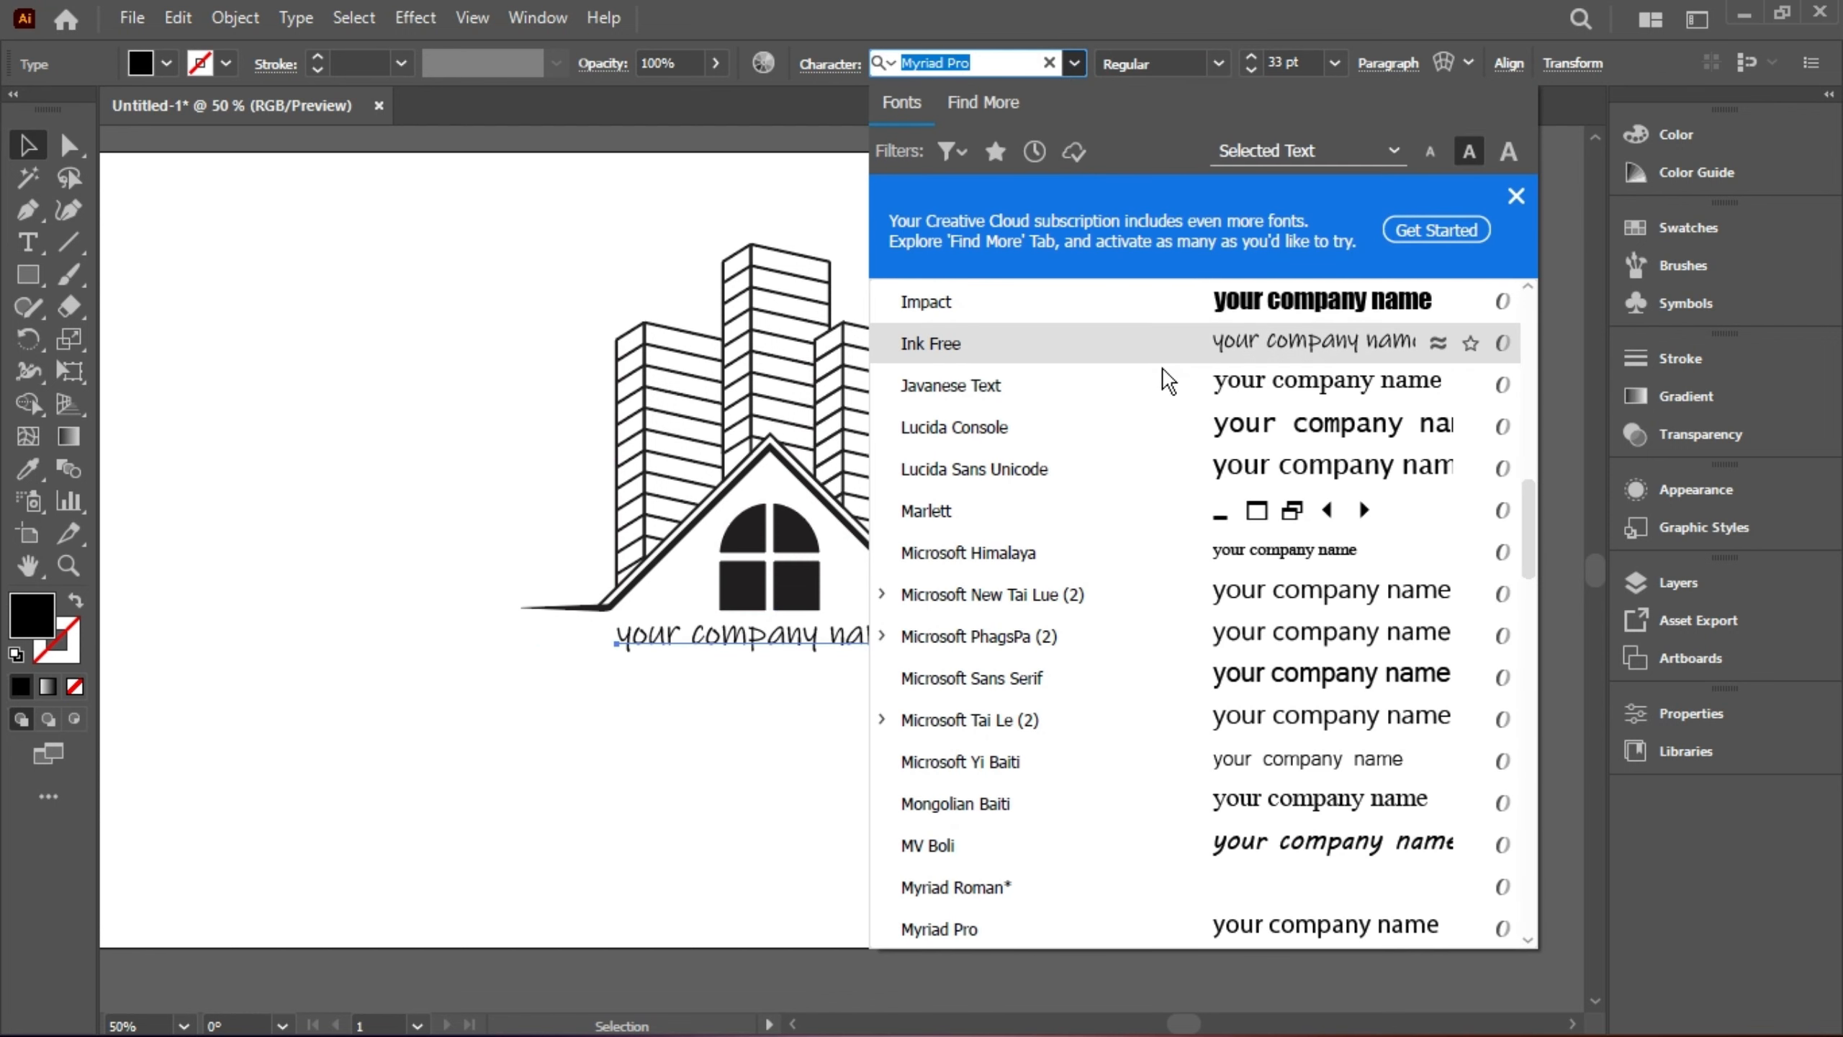
click(1171, 404)
click(1219, 62)
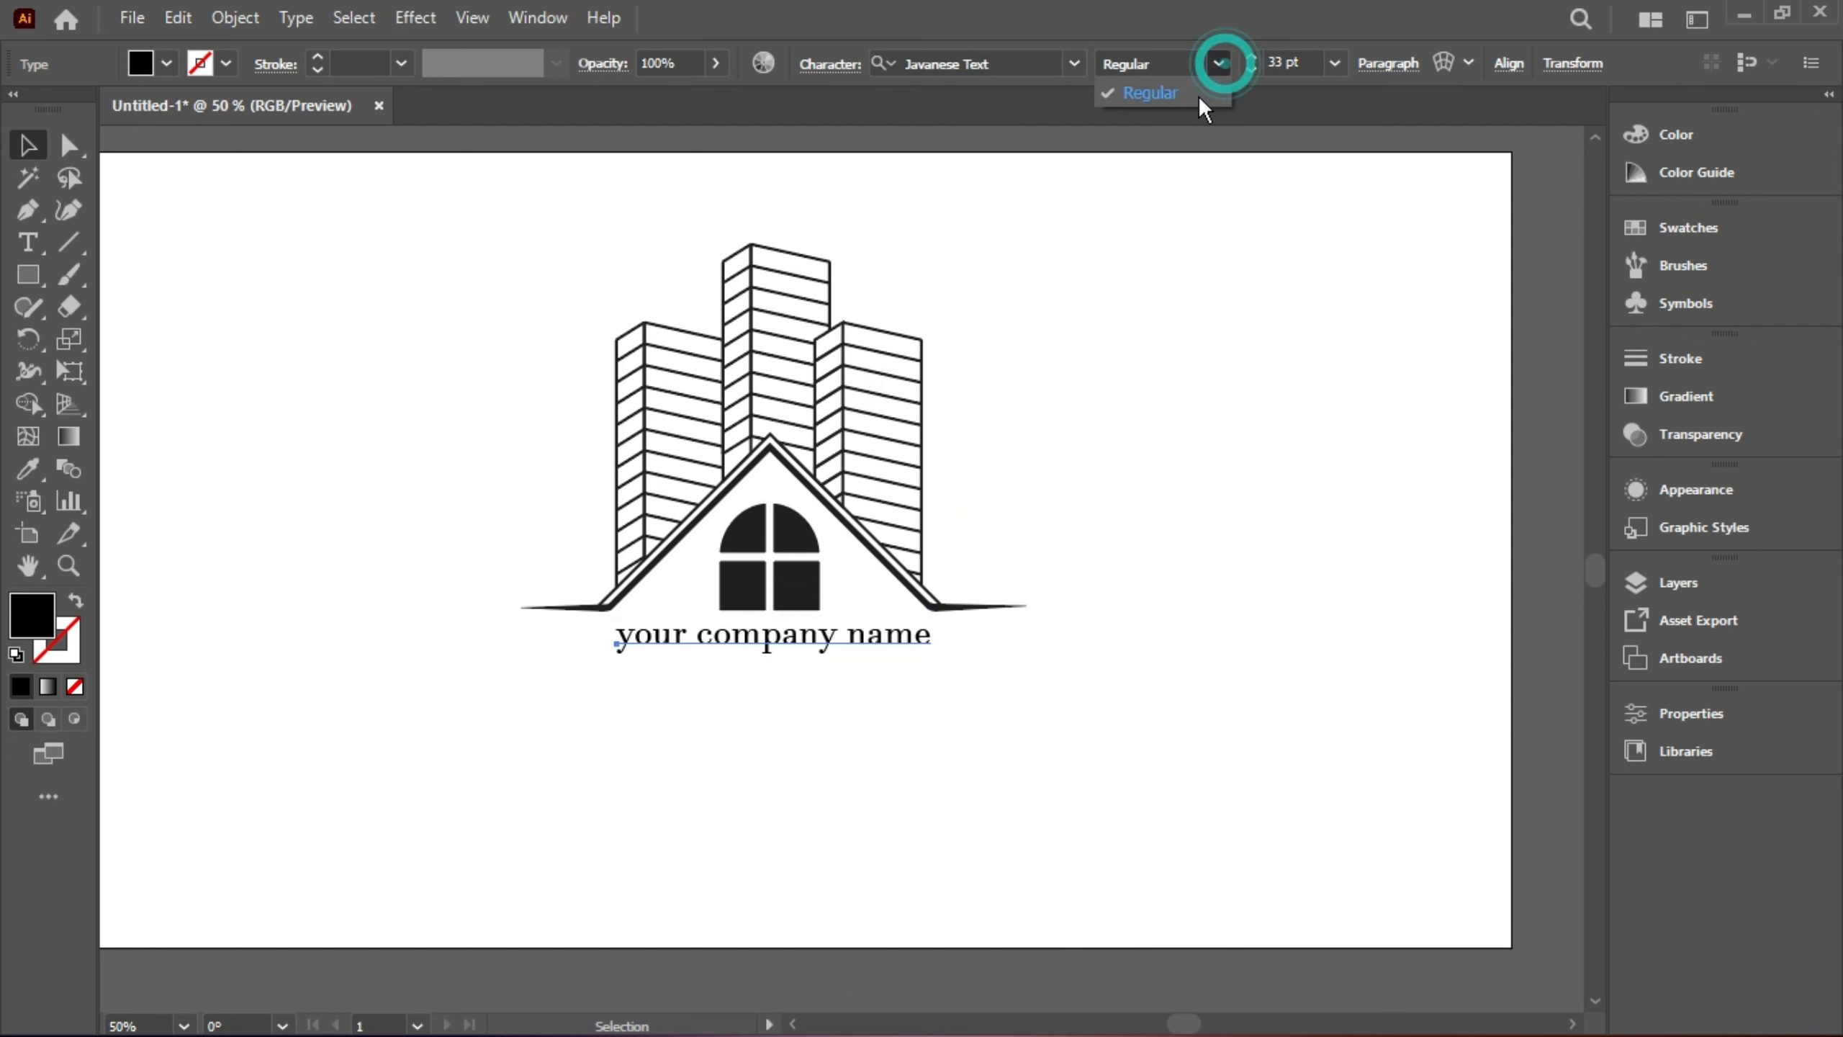
Step: Set the company name's font style to Regular and draw a horizontal line directly beneath it, nearly as wide as the roof base
click(1198, 95)
click(362, 597)
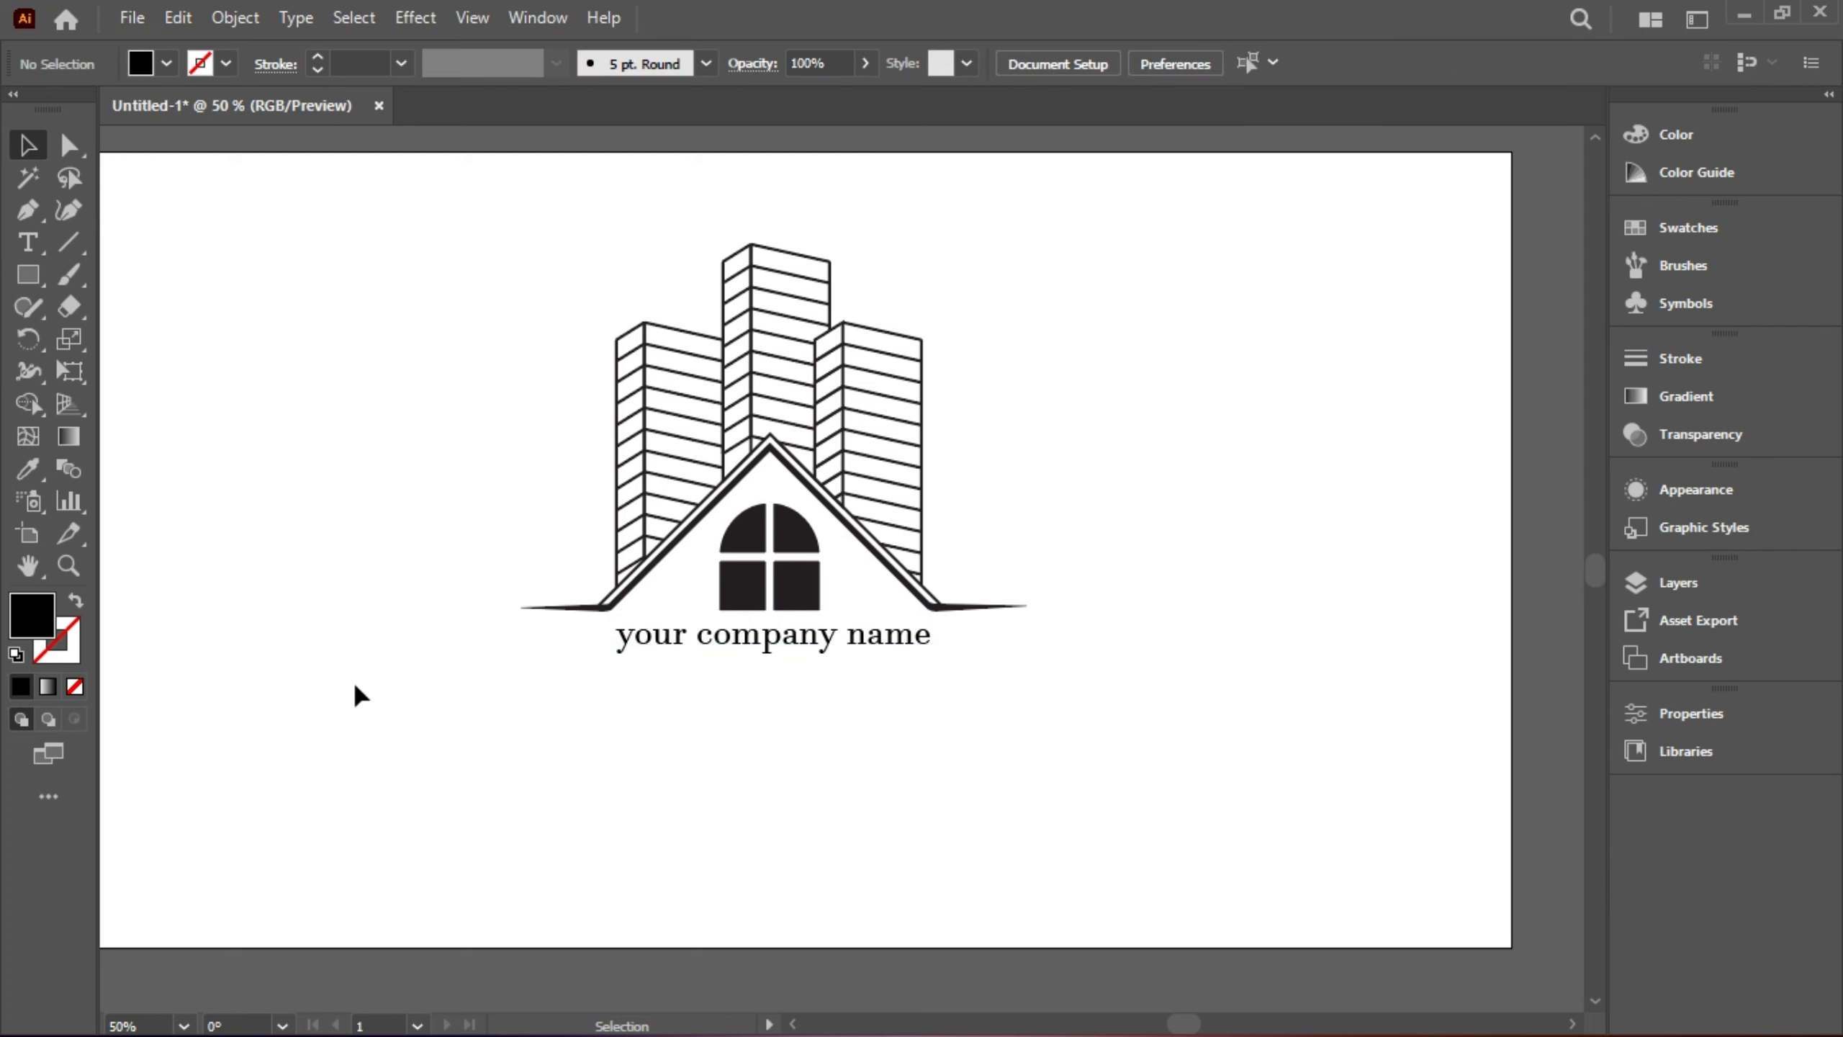
click(57, 242)
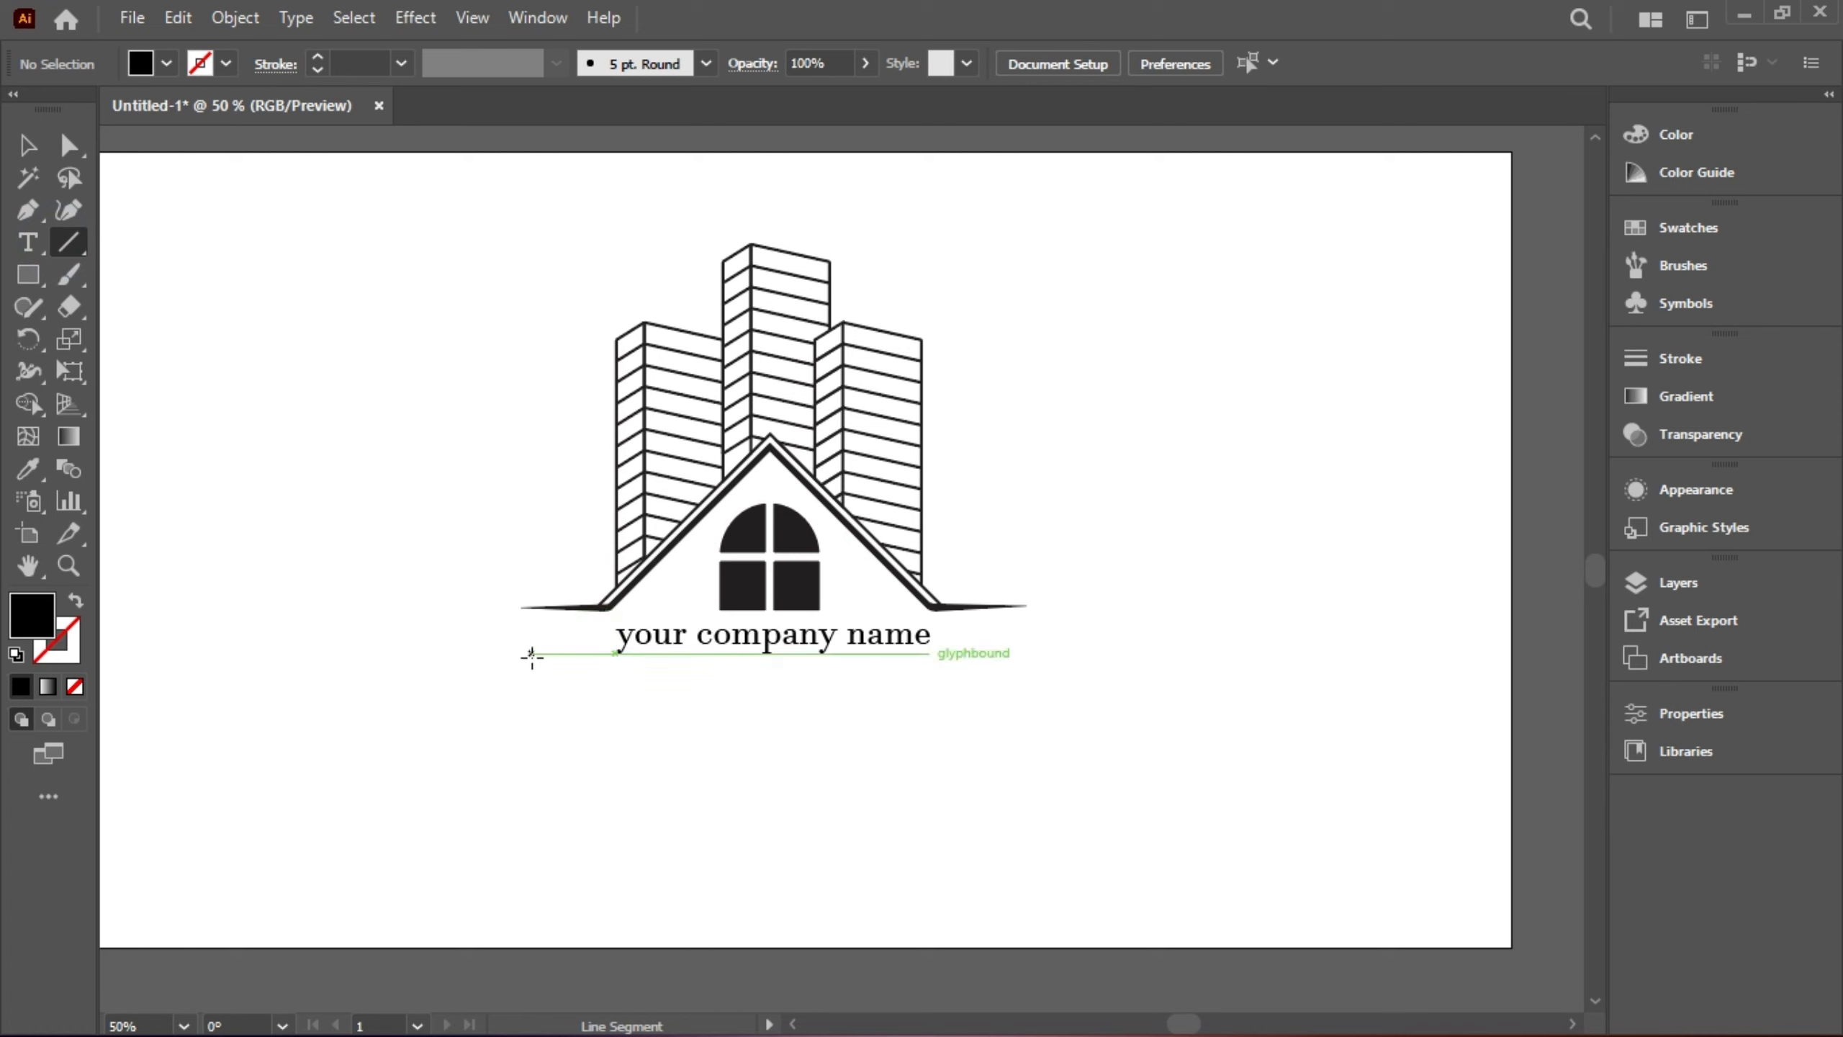
drag(531, 656, 1006, 642)
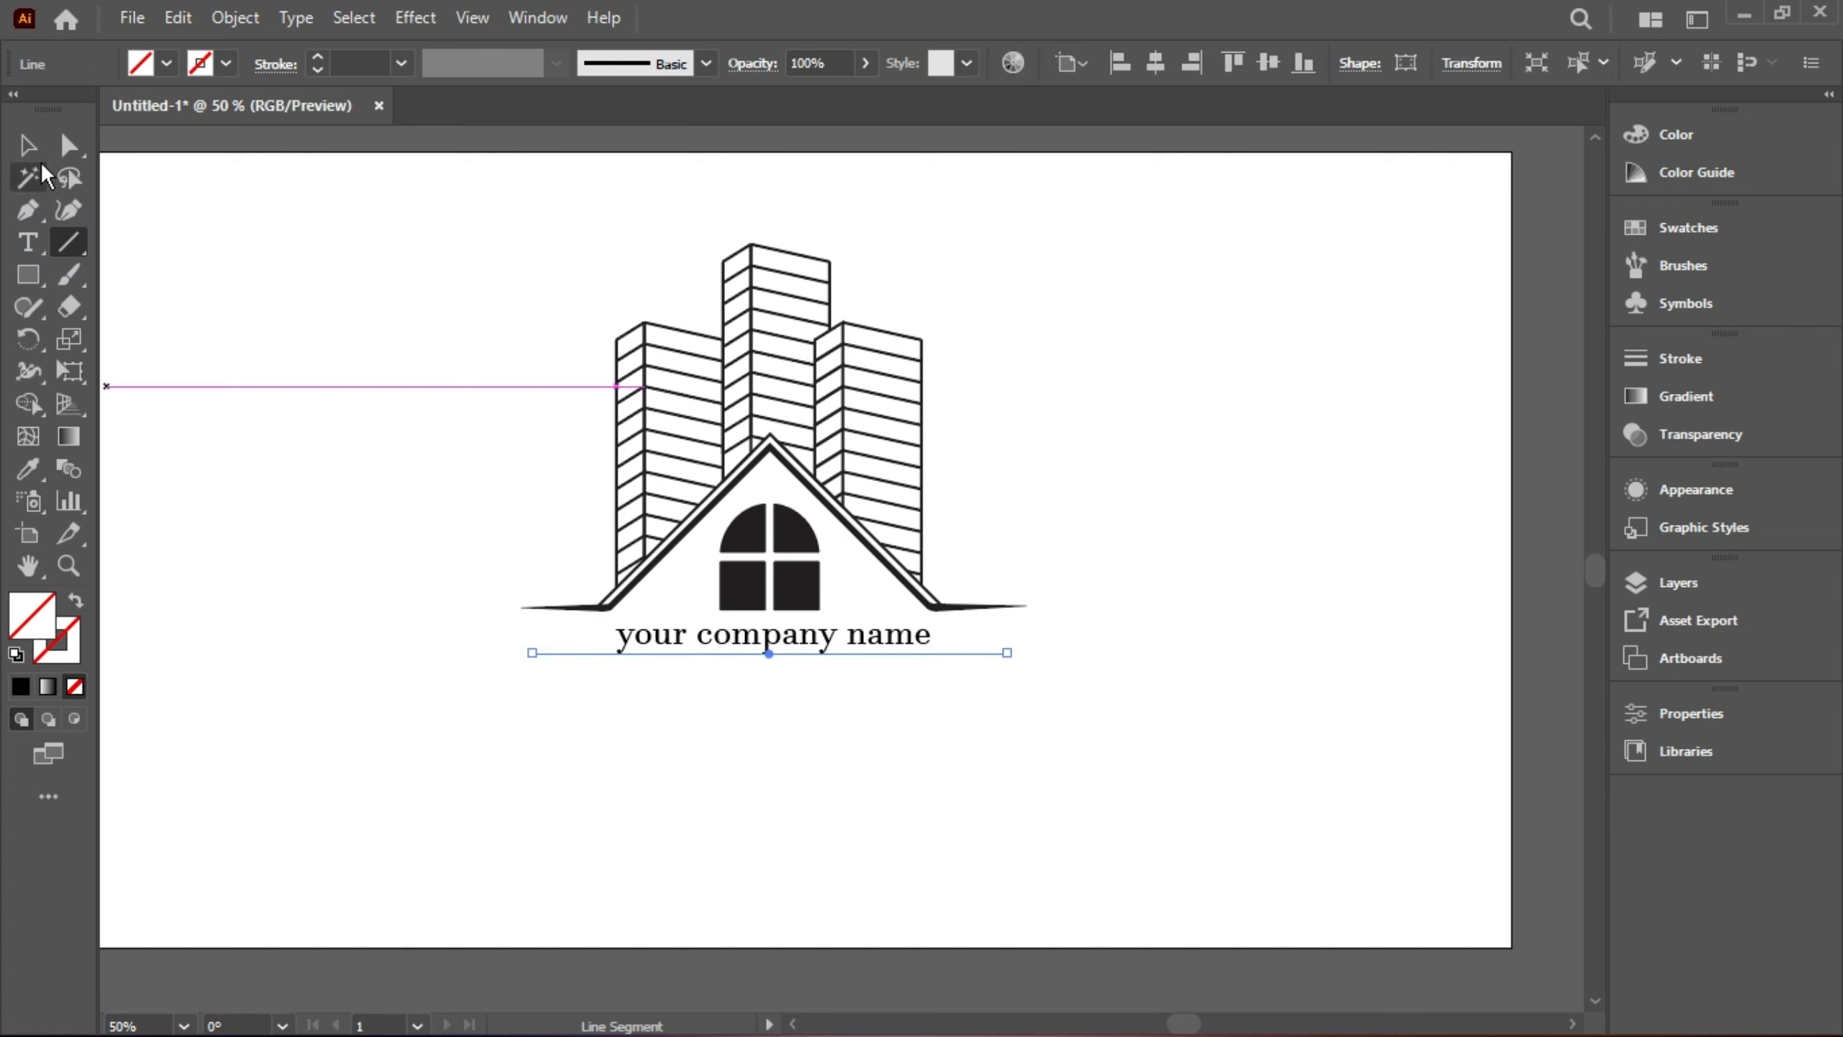
Step: Try to centre all the logo parts, the company name and the line horizontally on one another
click(27, 145)
drag(288, 272, 1046, 757)
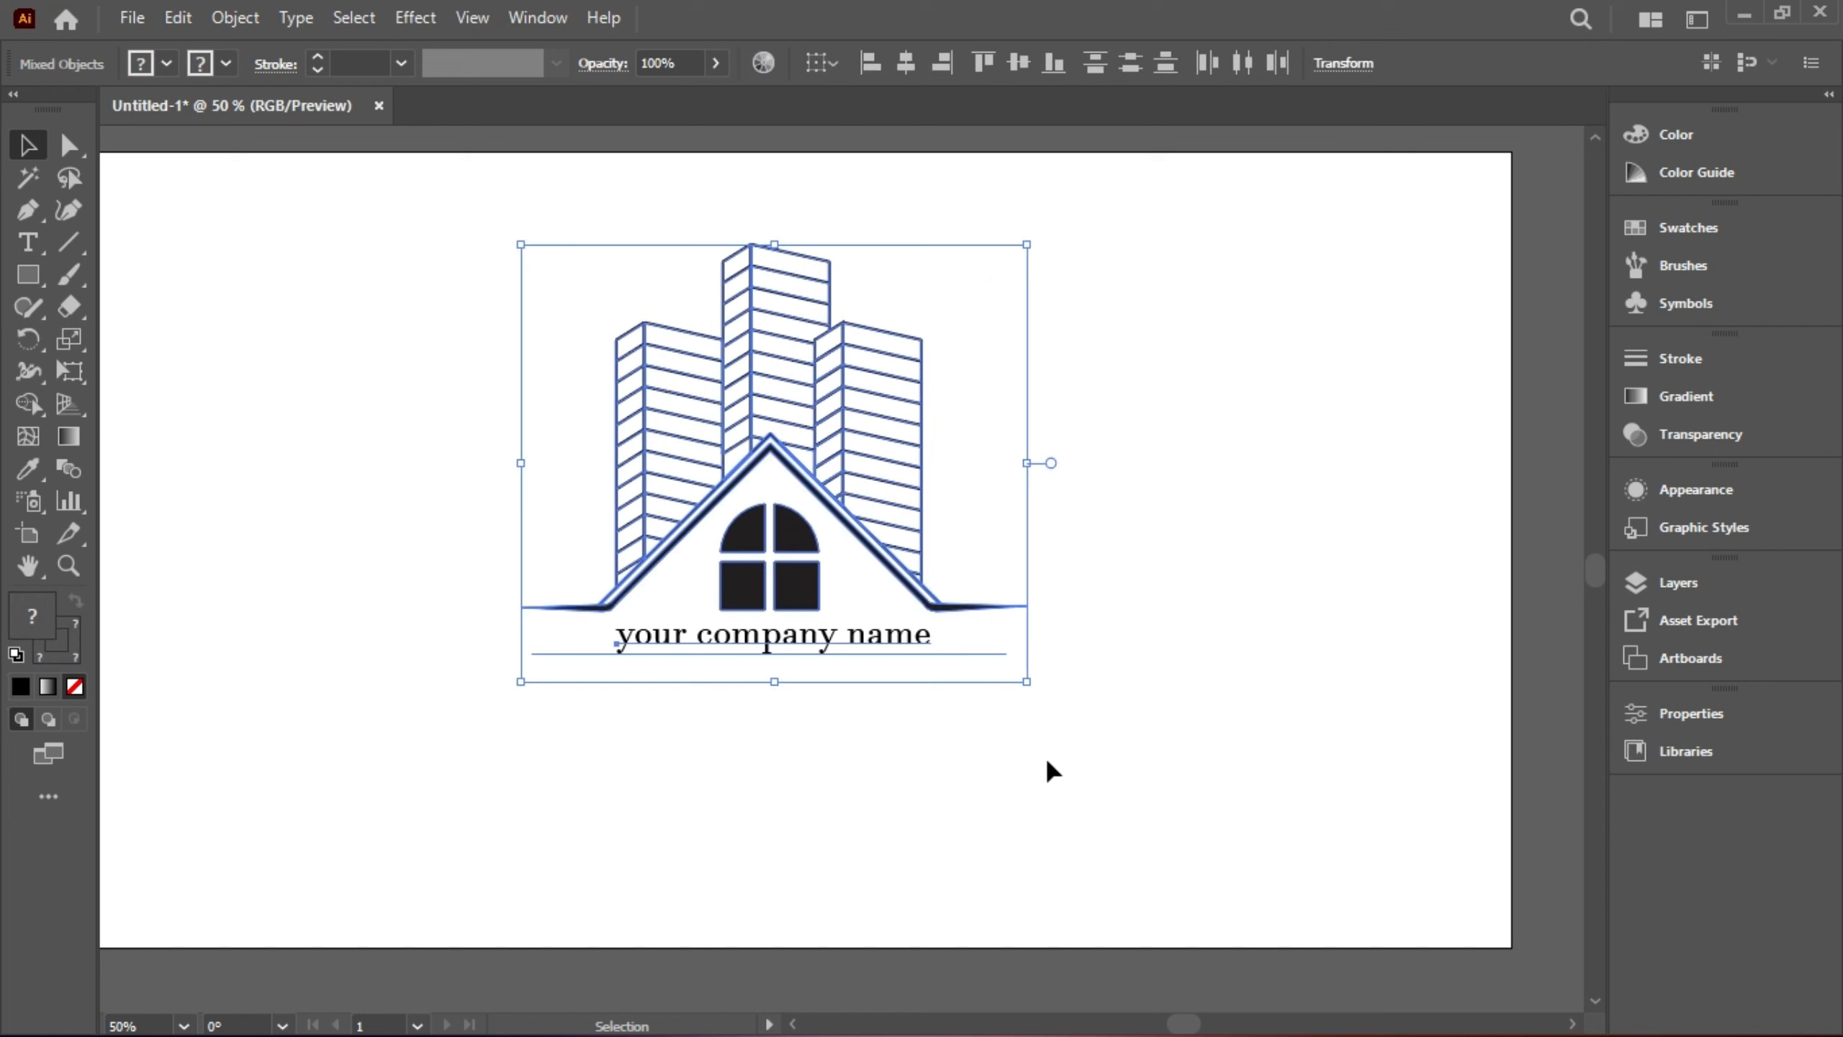
click(910, 67)
key(ctrl+z)
click(1179, 197)
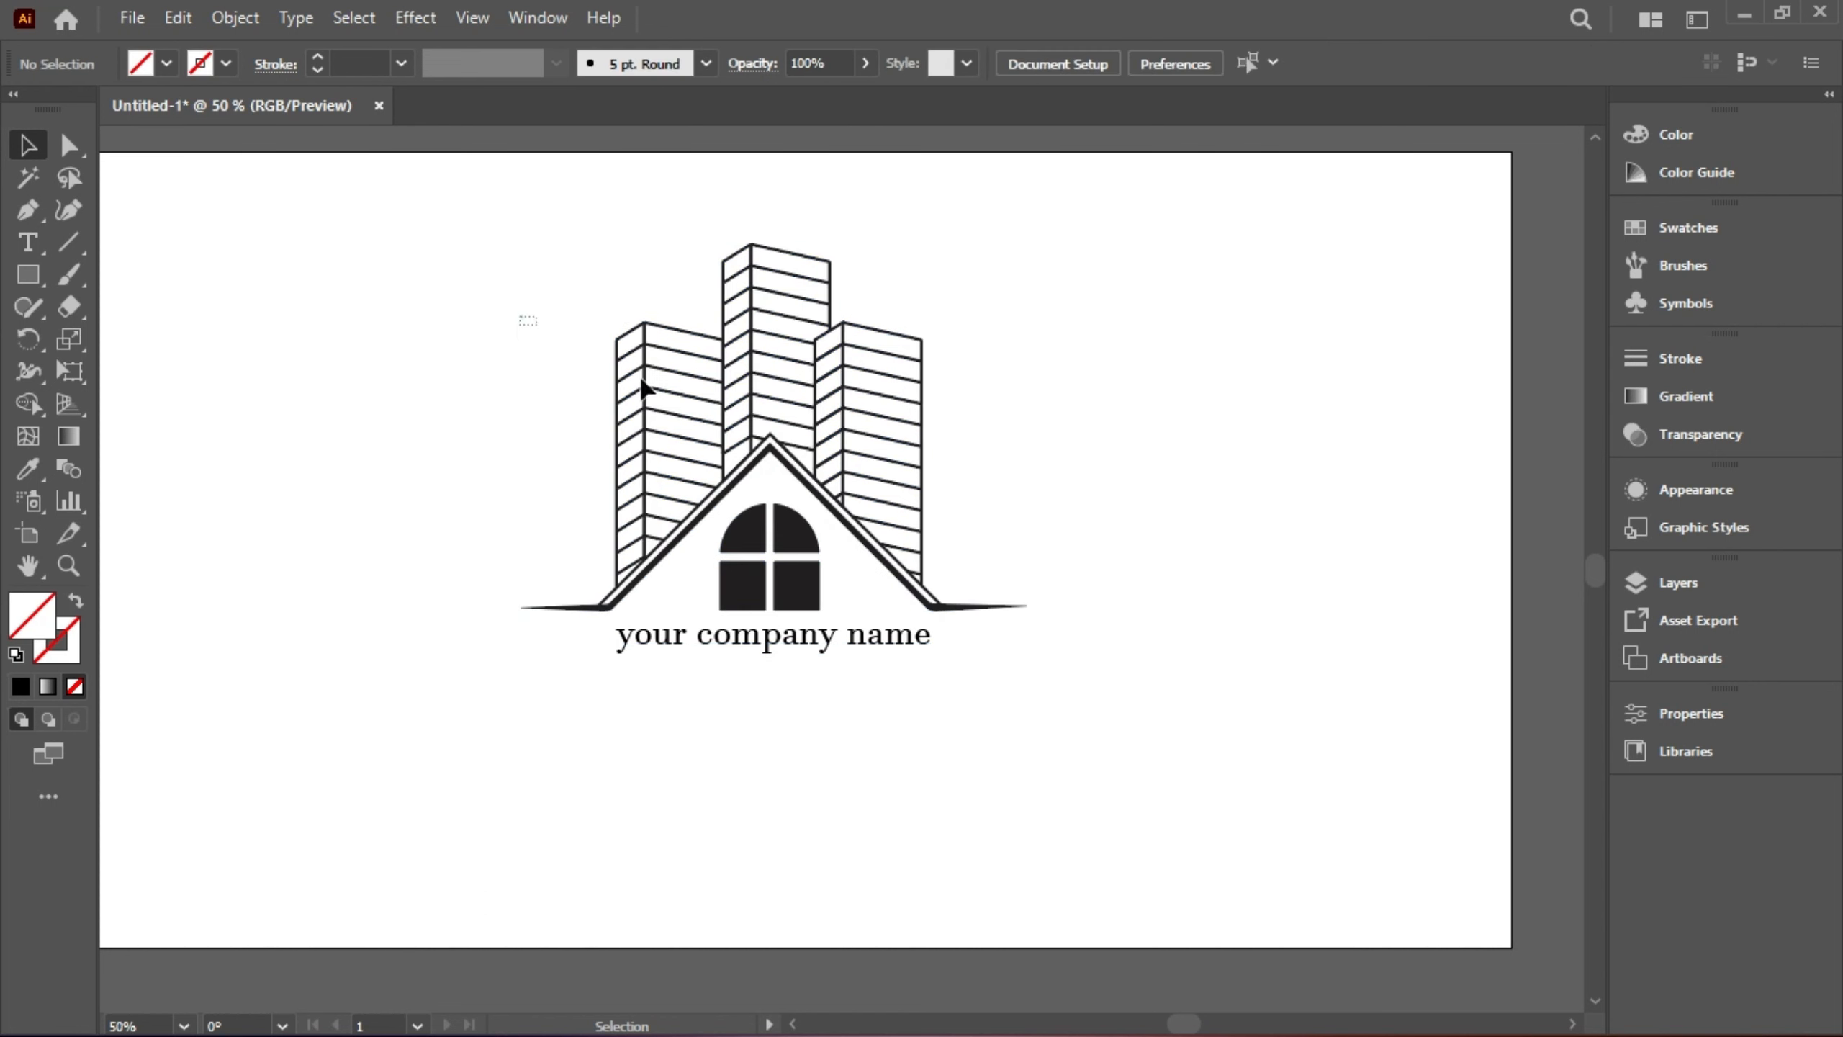
Step: Group the skyscrapers with the roof and horizontally centre the group, window, company name and line on one another
drag(523, 313, 920, 496)
right_click(920, 501)
click(994, 796)
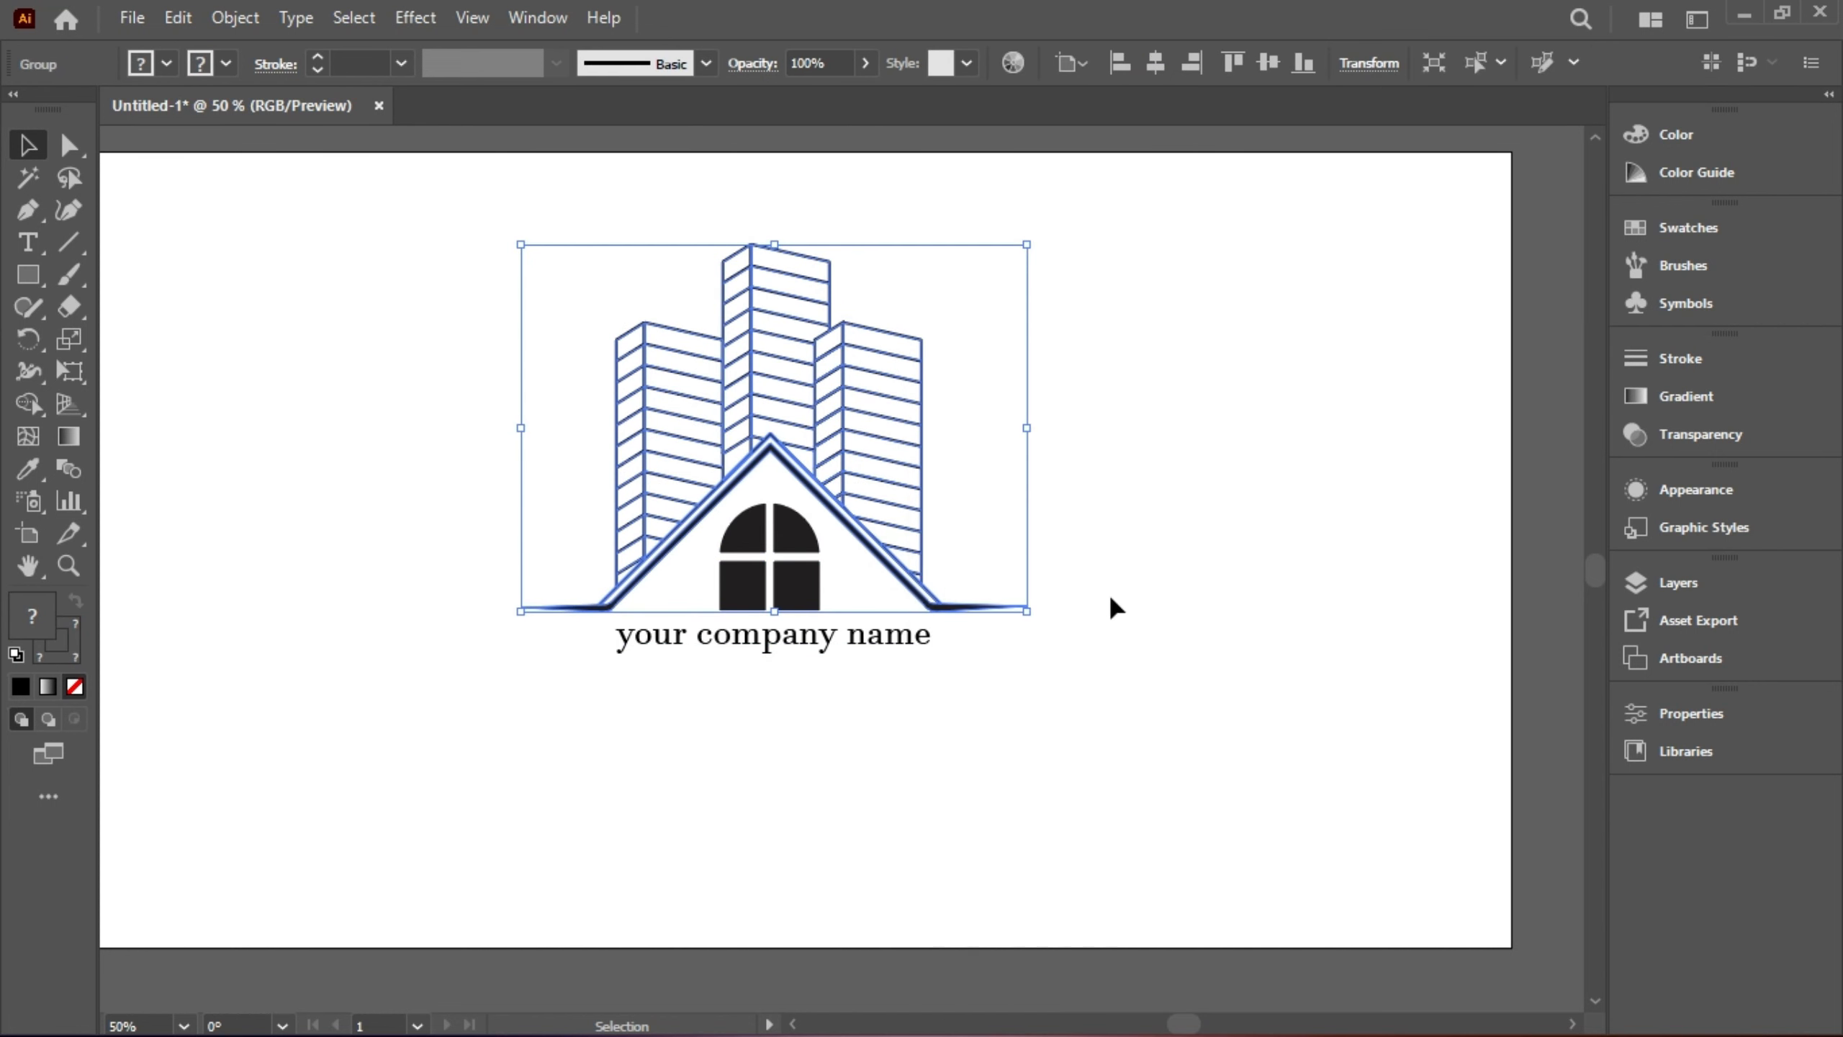
drag(444, 296, 984, 810)
click(907, 64)
click(1191, 394)
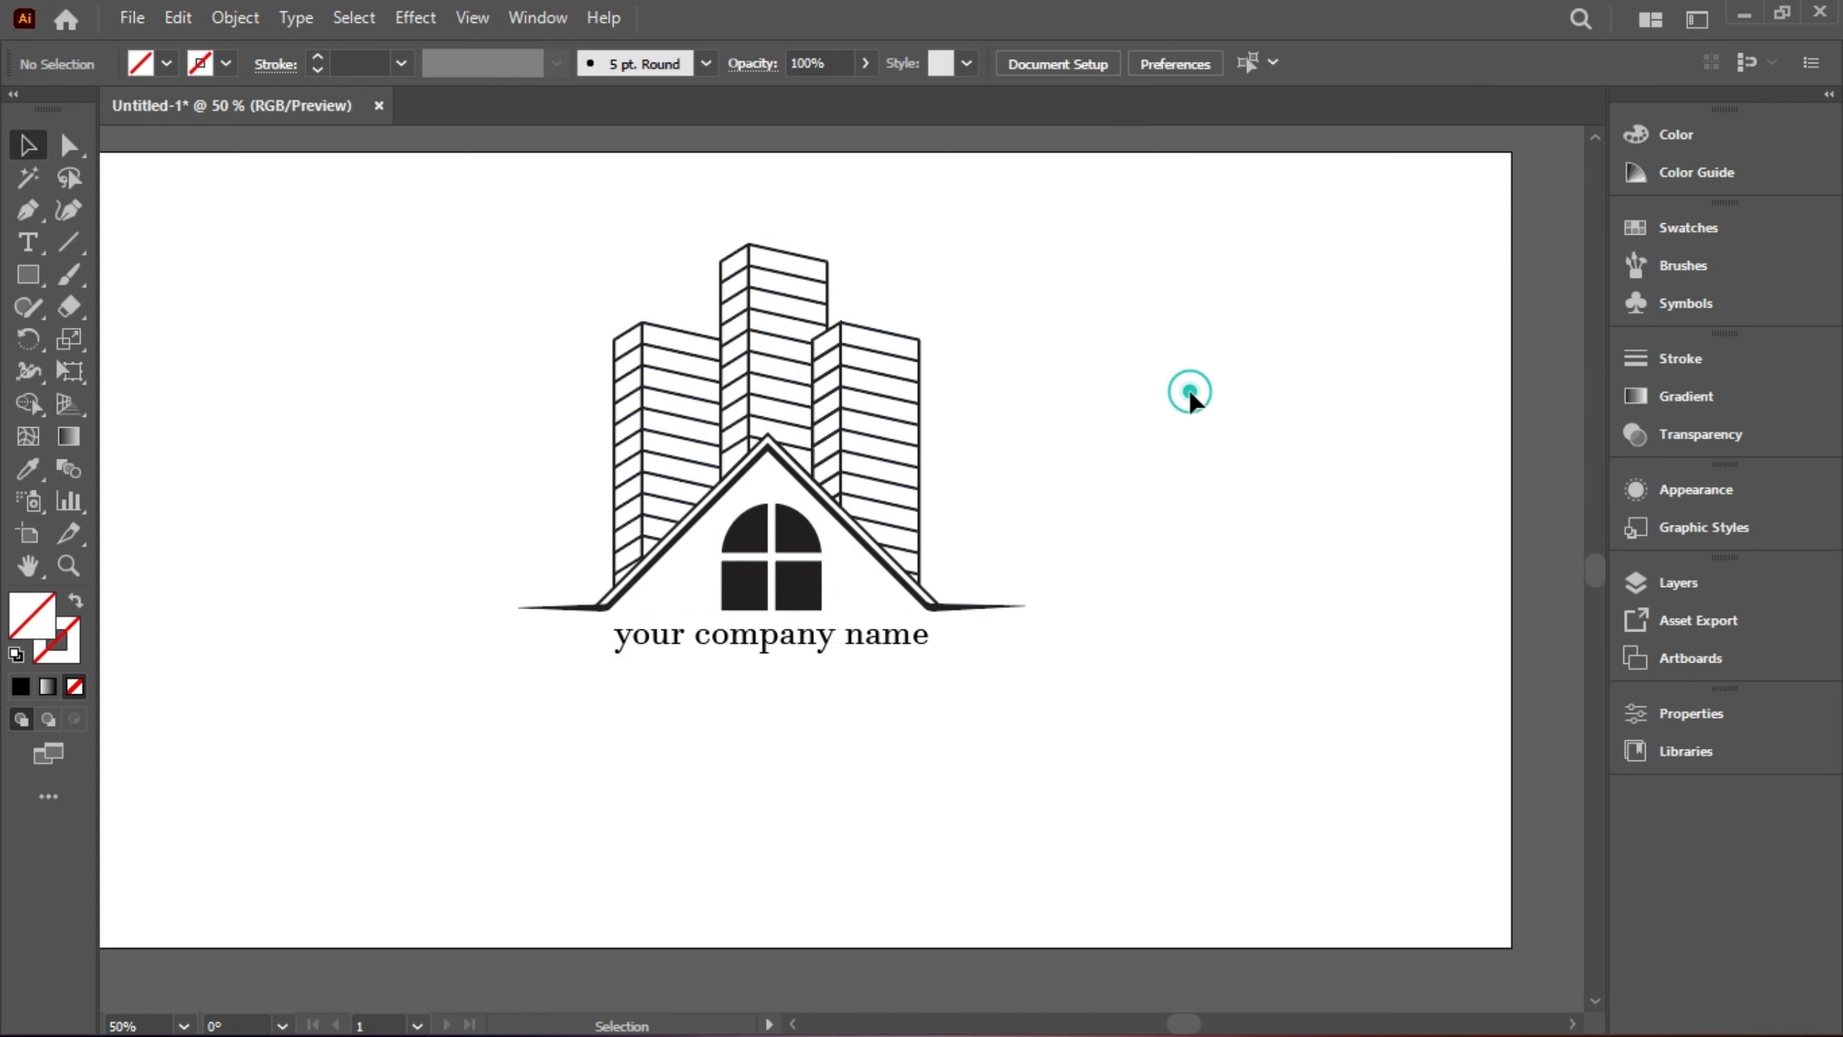
Step: Move the horizontal line slightly down so a small gap separates it from the company name
drag(774, 644, 765, 650)
click(781, 750)
click(958, 652)
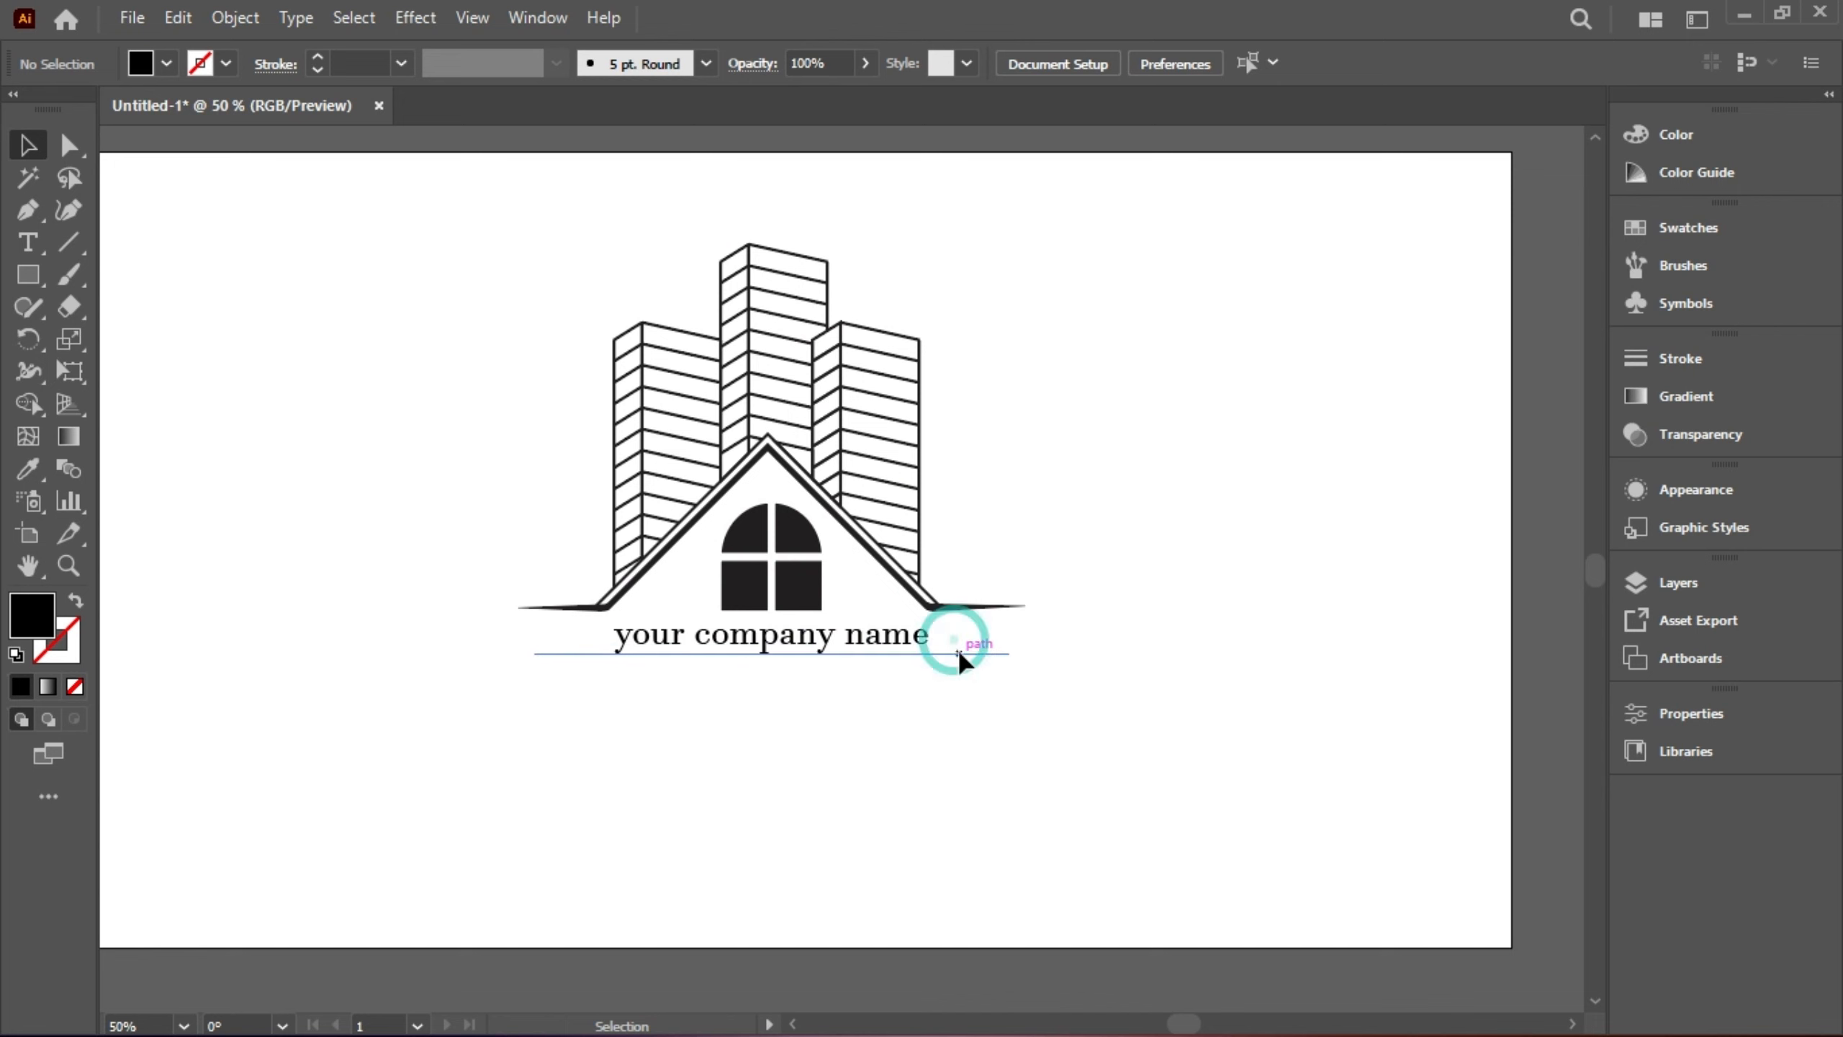
double_click(958, 652)
double_click(472, 544)
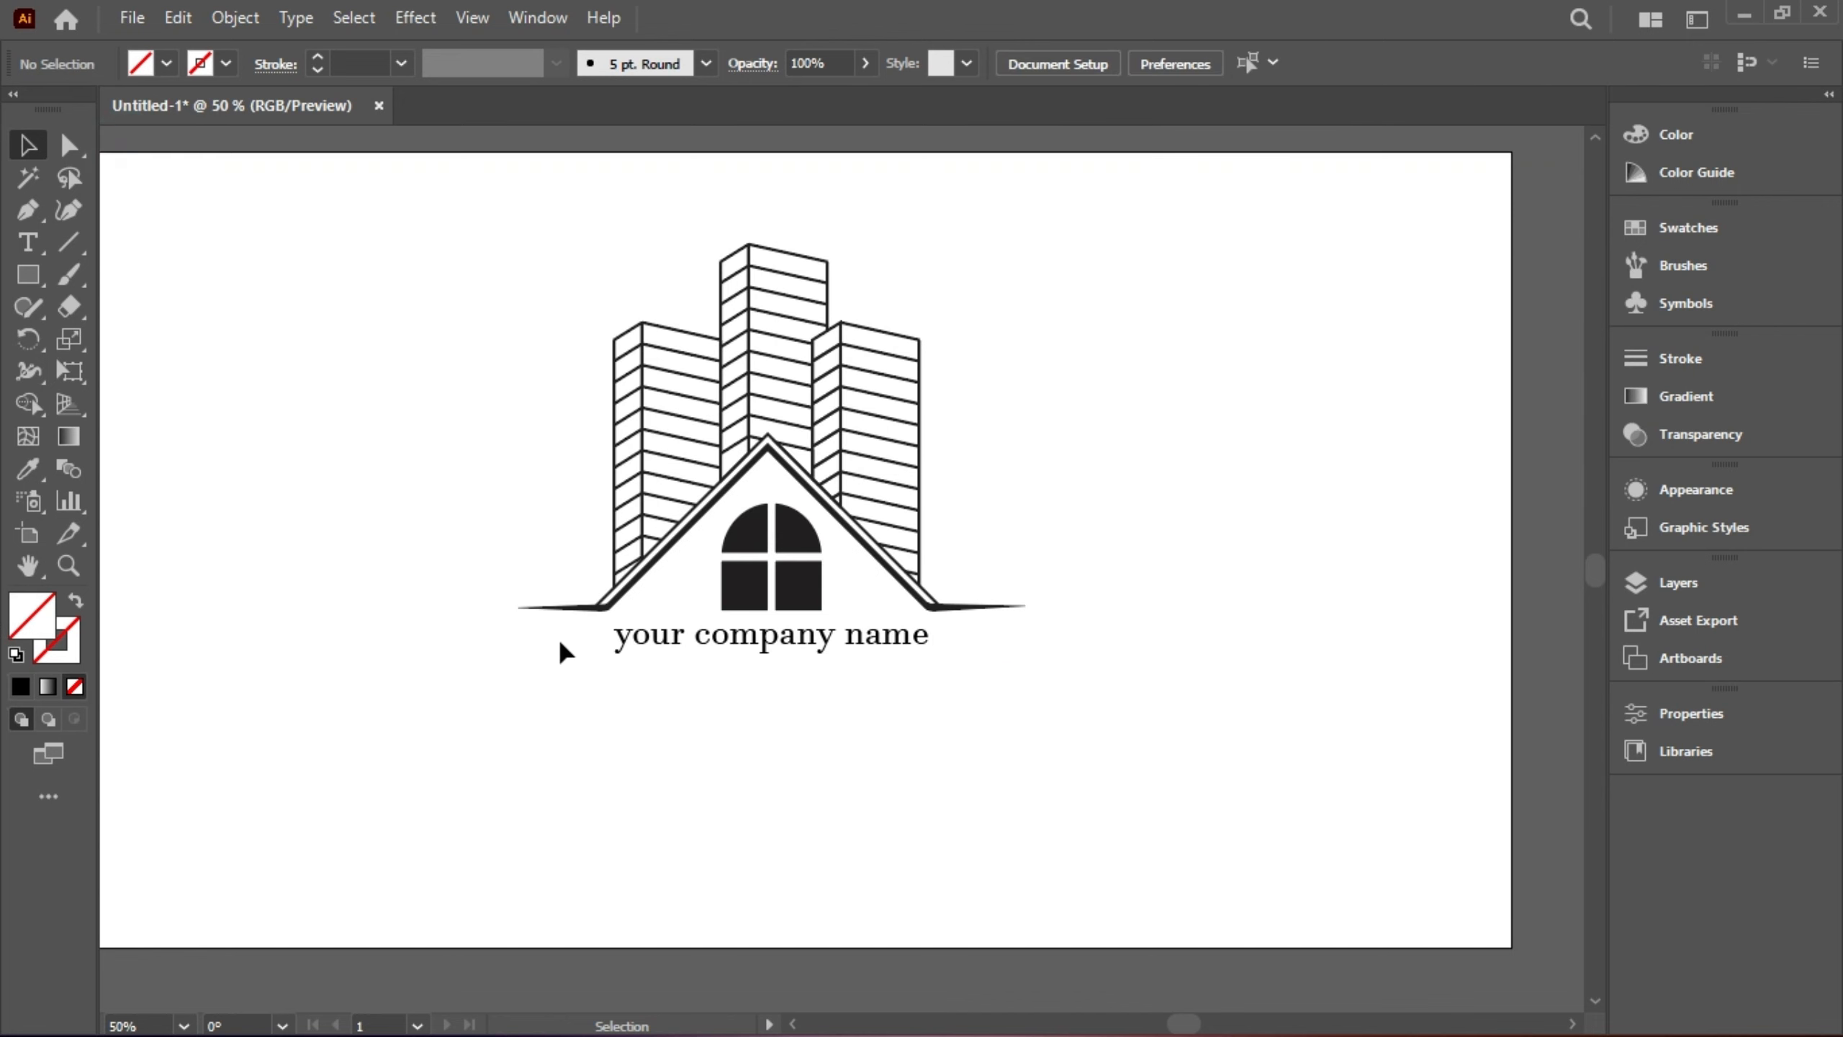
drag(589, 662, 592, 674)
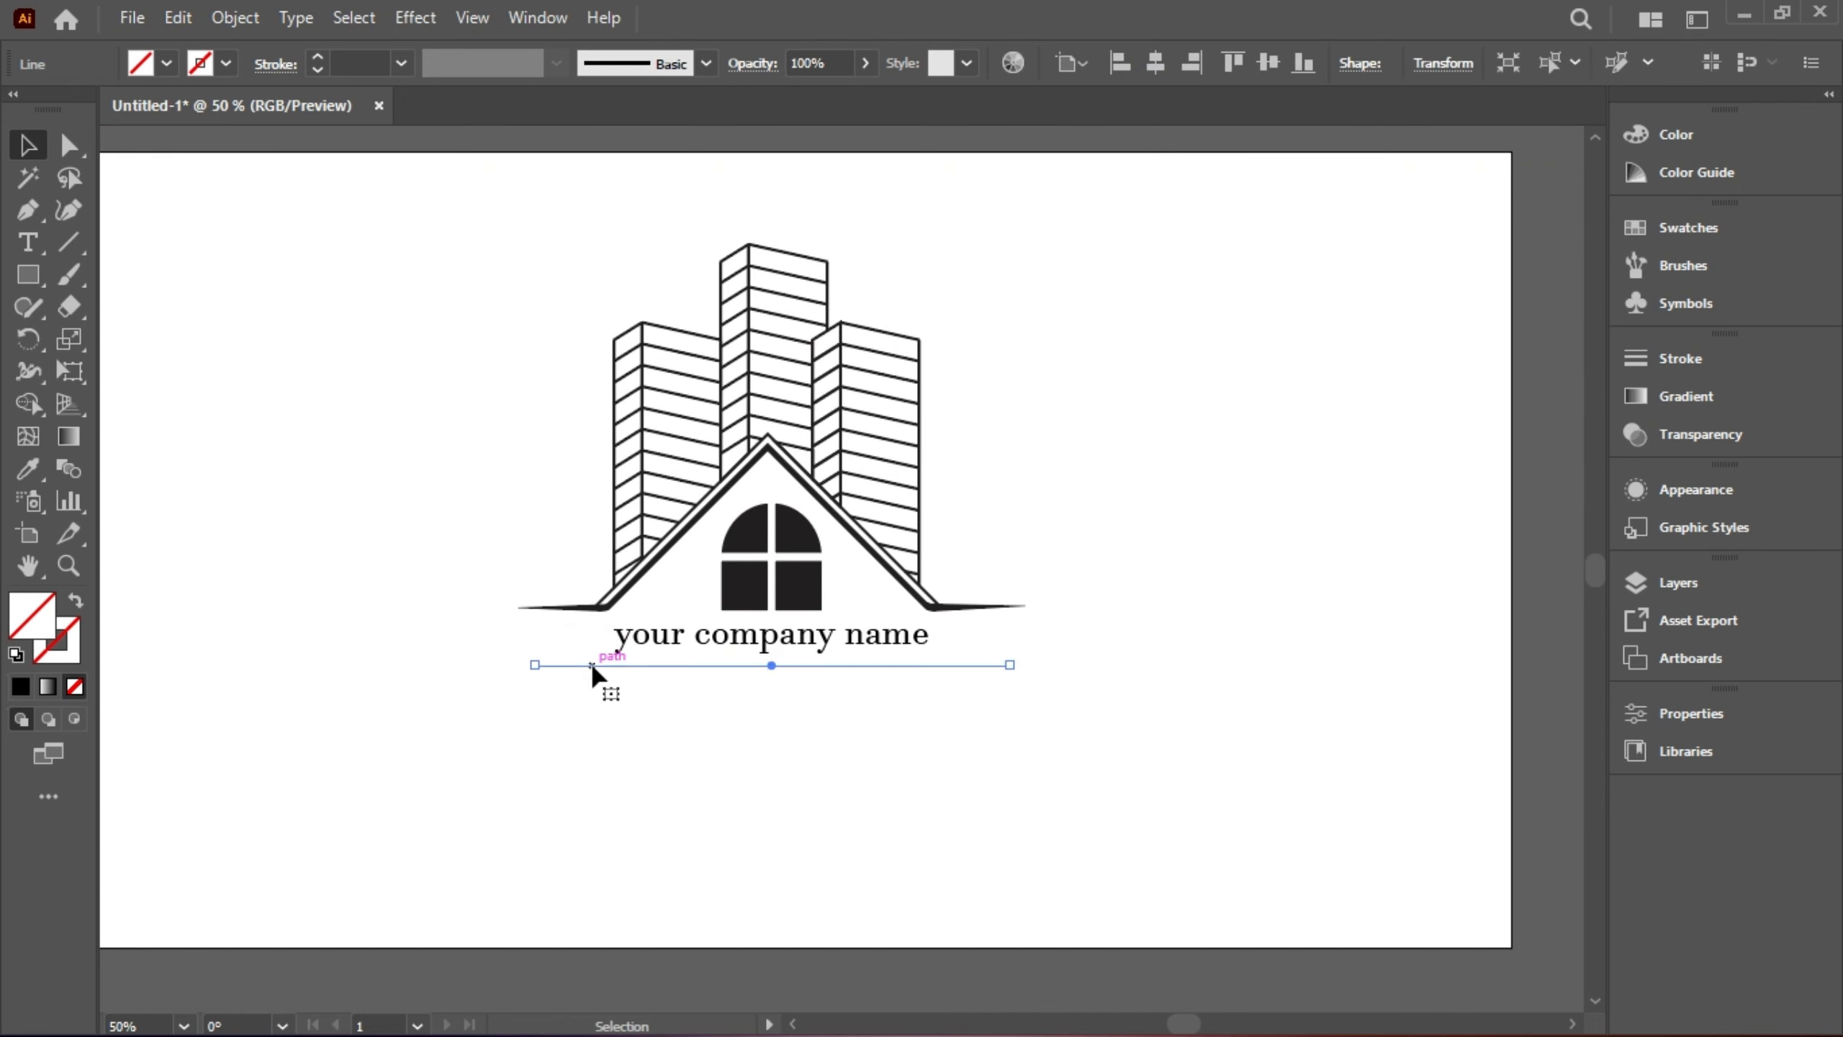
Step: Give the line under the company name a 7 pt stroke with a width profile that tapers at both ends
click(316, 58)
click(316, 59)
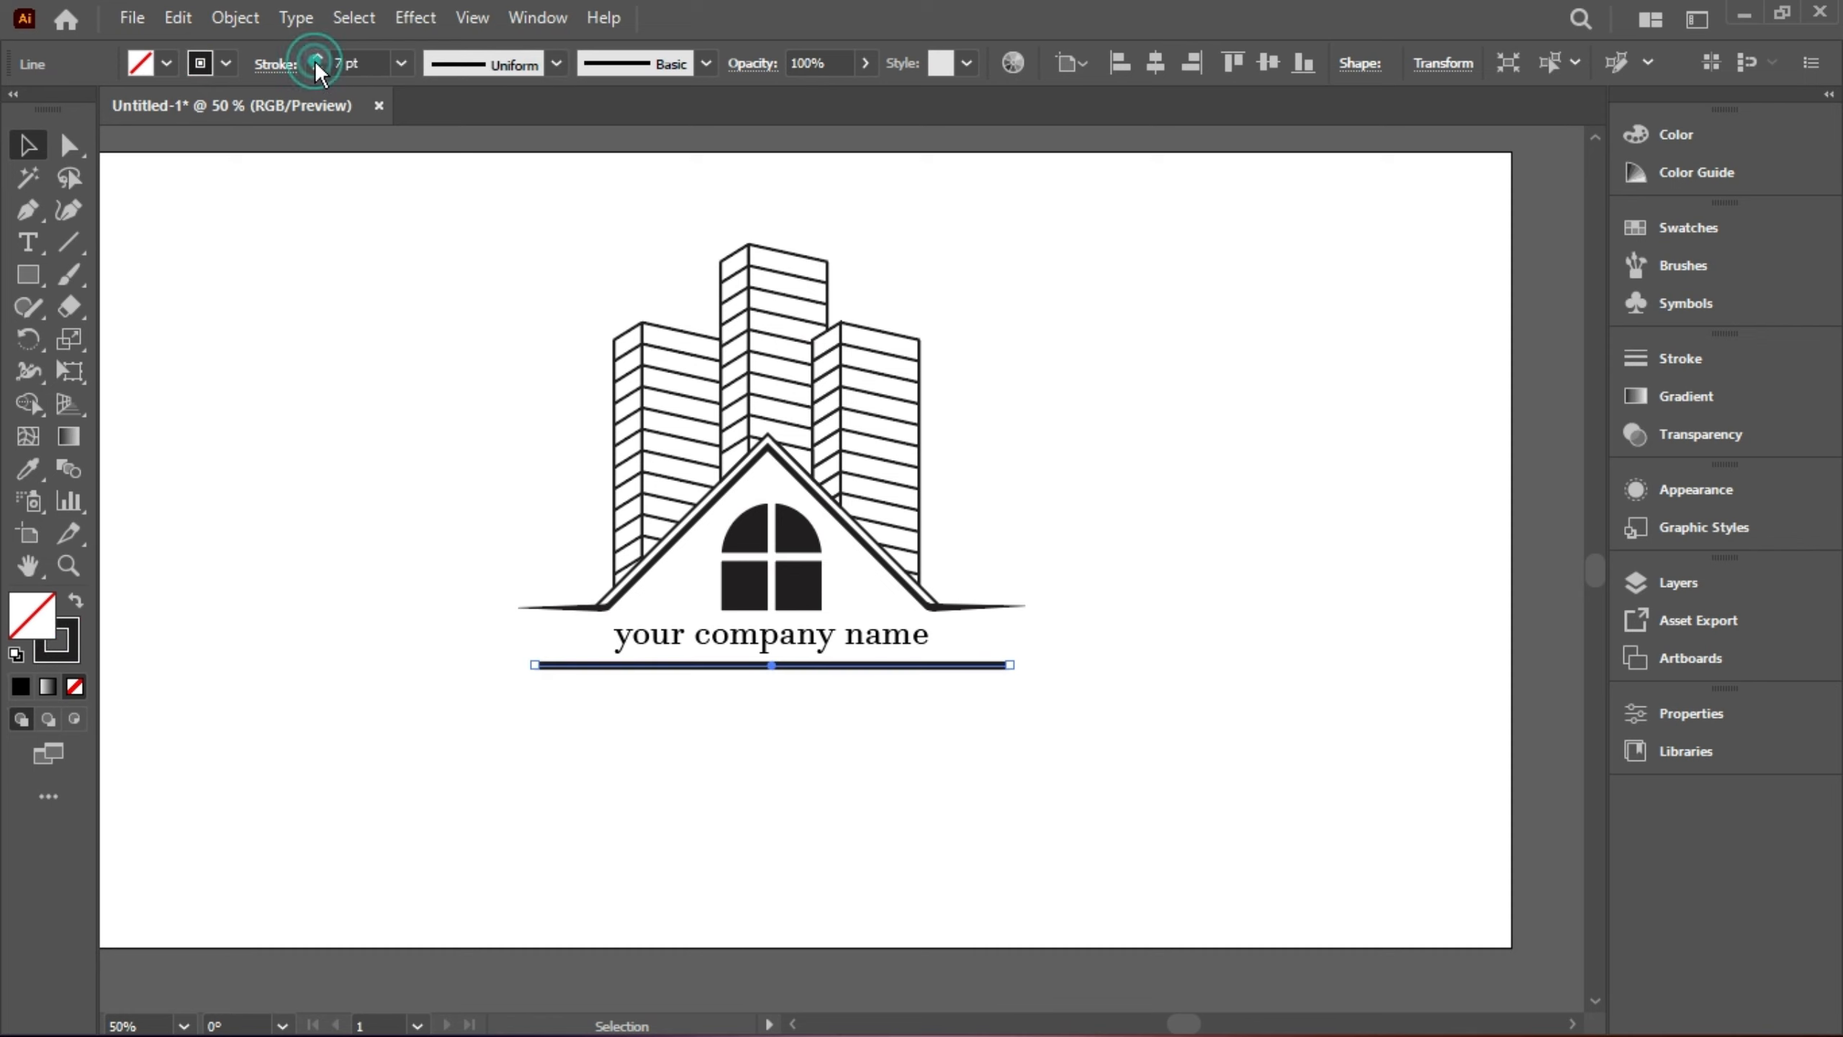
click(556, 64)
click(504, 144)
click(505, 160)
Step: Activate the Rectangle tool with the whole artboard in view
key(ctrl+minus)
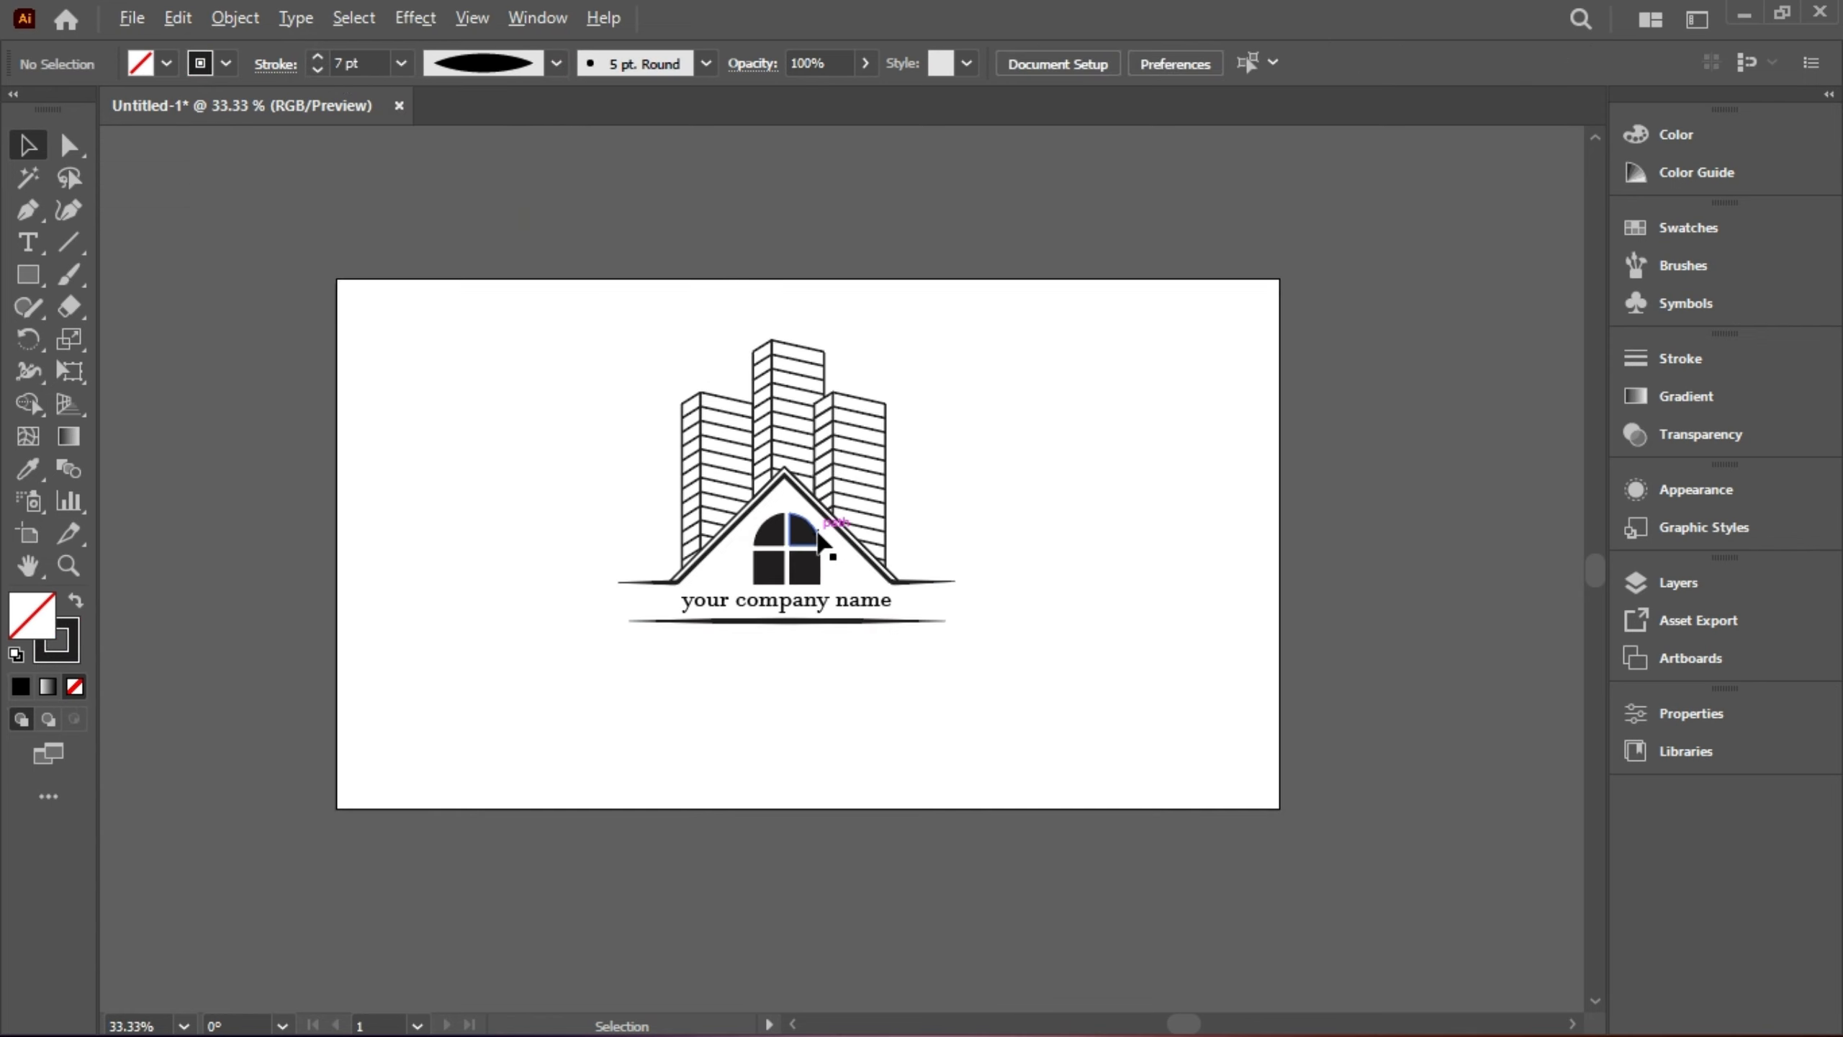
click(42, 275)
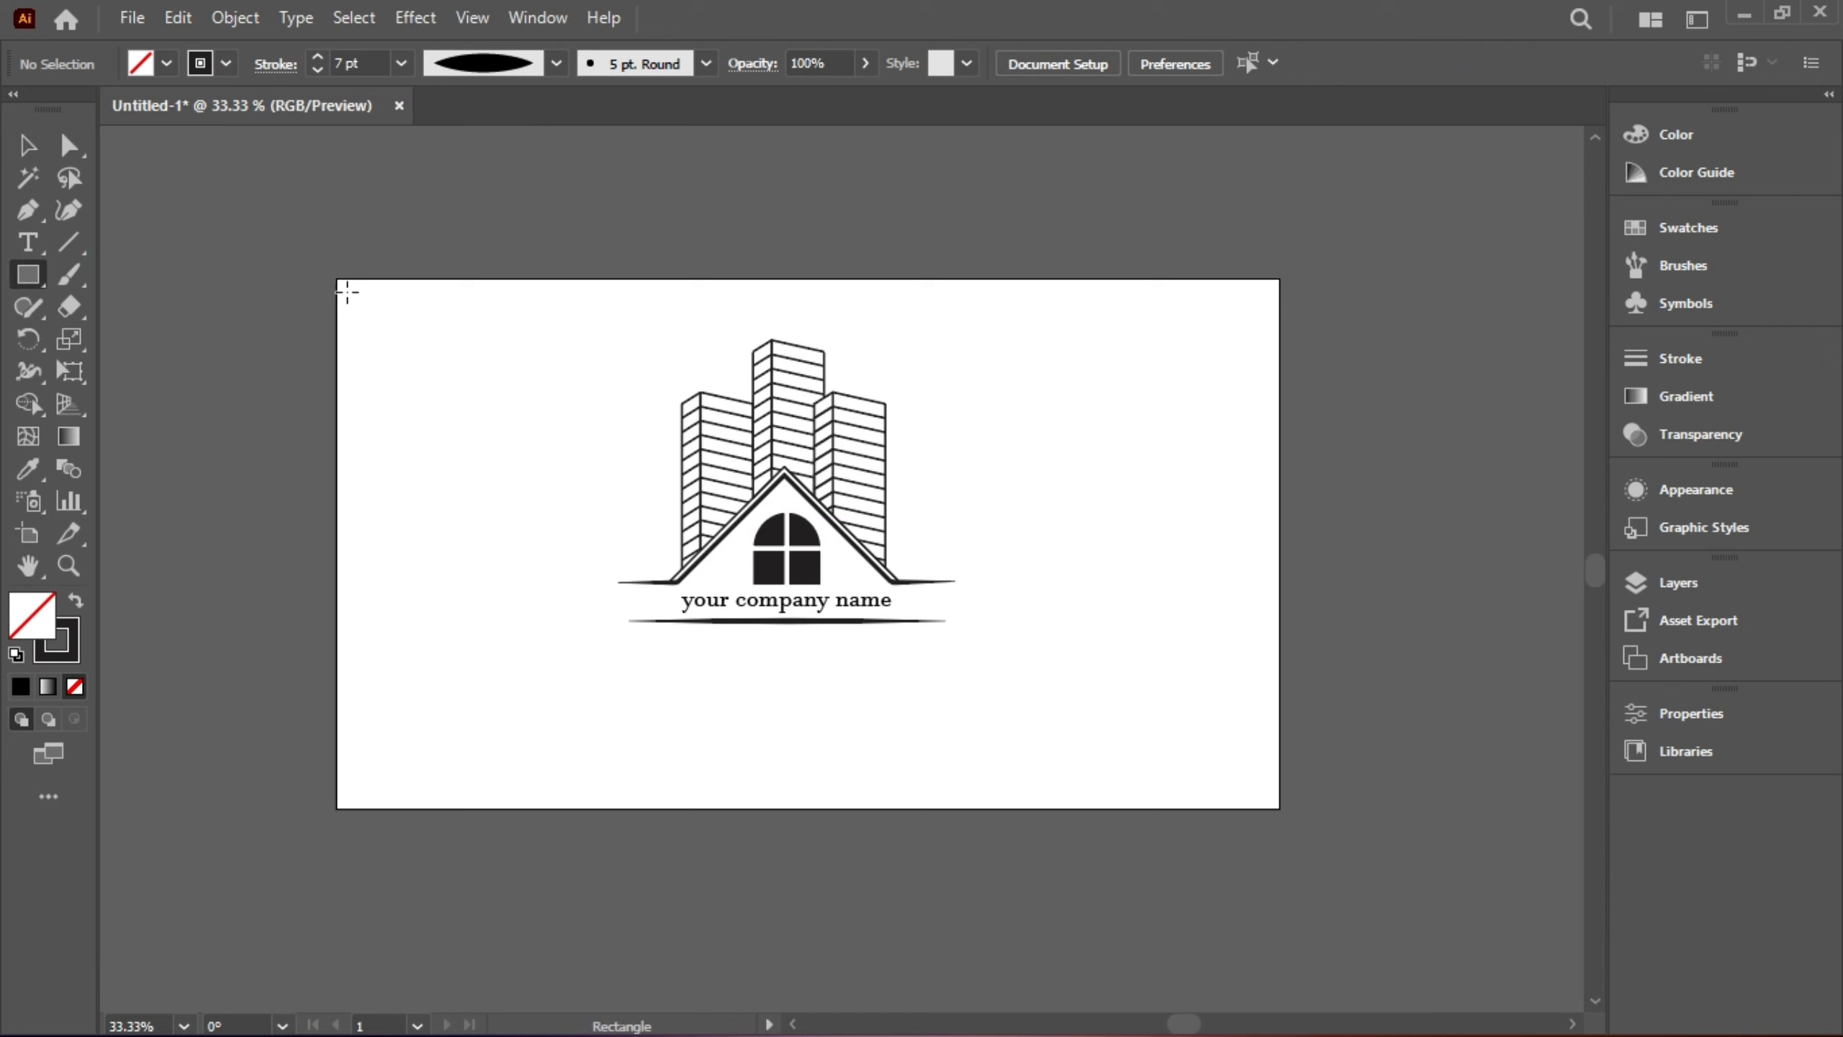